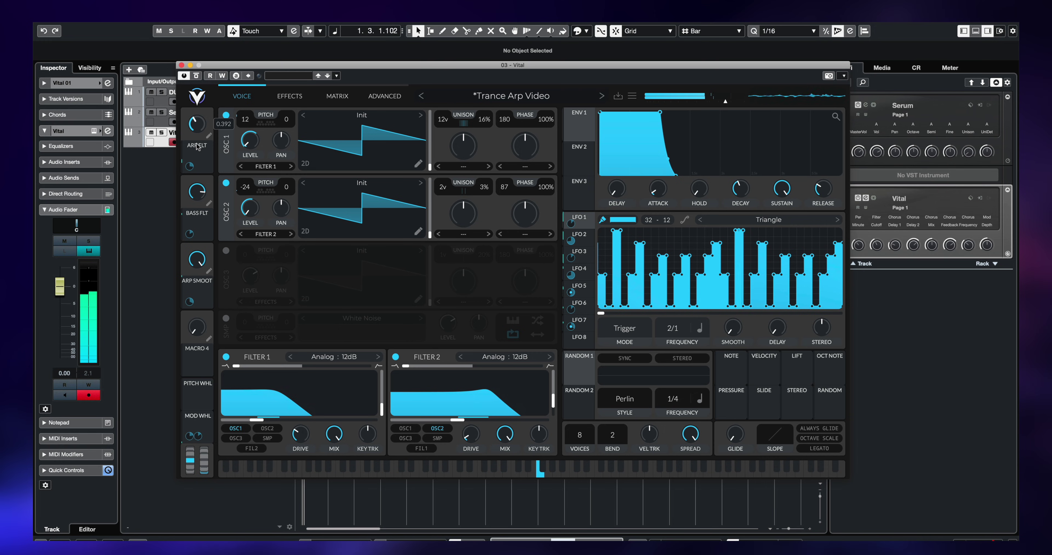
Audition the Trance Arp Video patch by raising ARP FLT, resetting ARP SMOOT and moving the modulation wheel.
{"action": "left_click_drag", "start_coordinate": [197, 143], "coordinate": [199, 121]}
{"action": "double_click", "coordinate": [198, 258]}
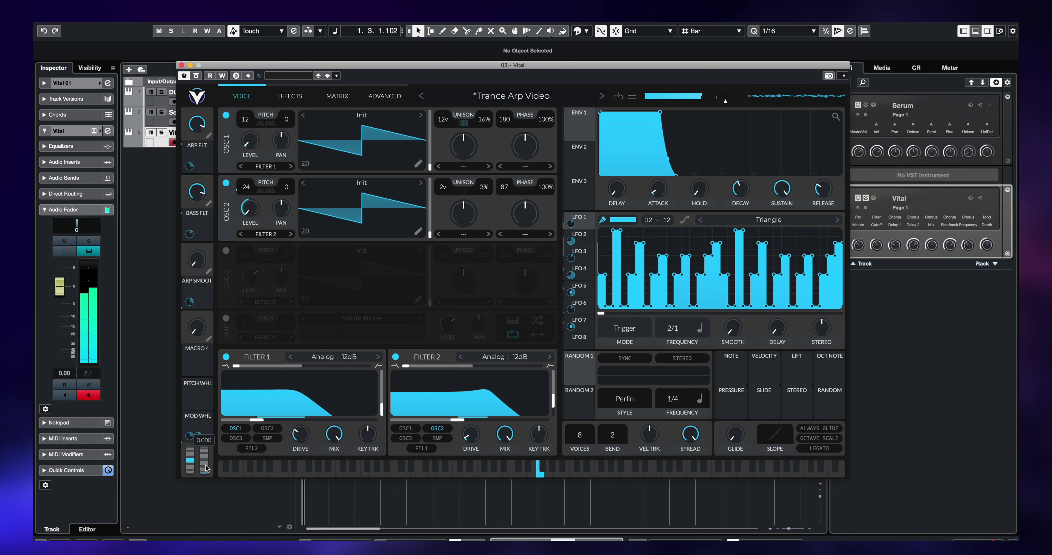
{"action": "left_click_drag", "start_coordinate": [206, 469], "coordinate": [218, 409]}
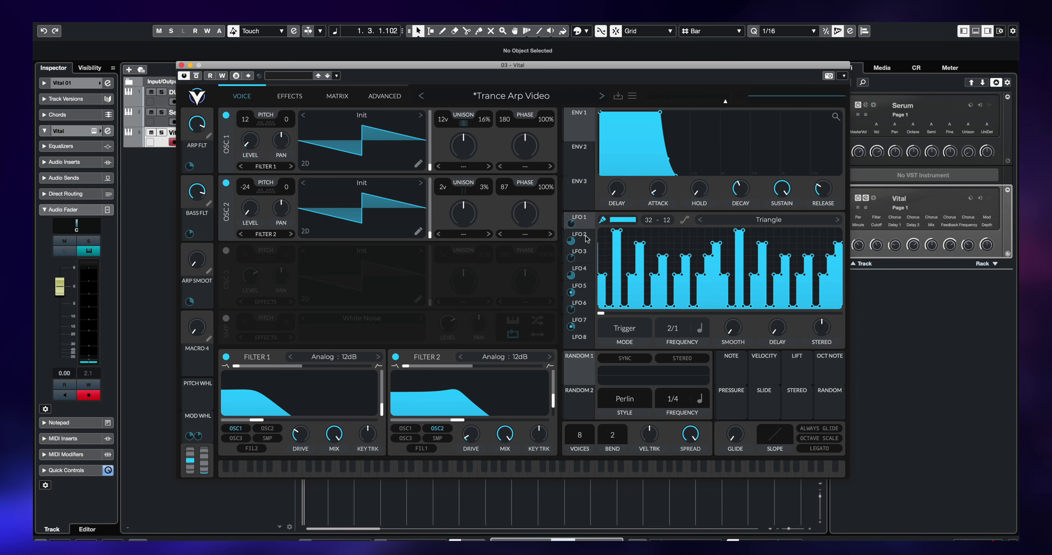
Review the shapes of LFO 3 through LFO 7 in the finished arp patch, ending on LFO 1.
{"action": "left_click", "coordinate": [582, 256]}
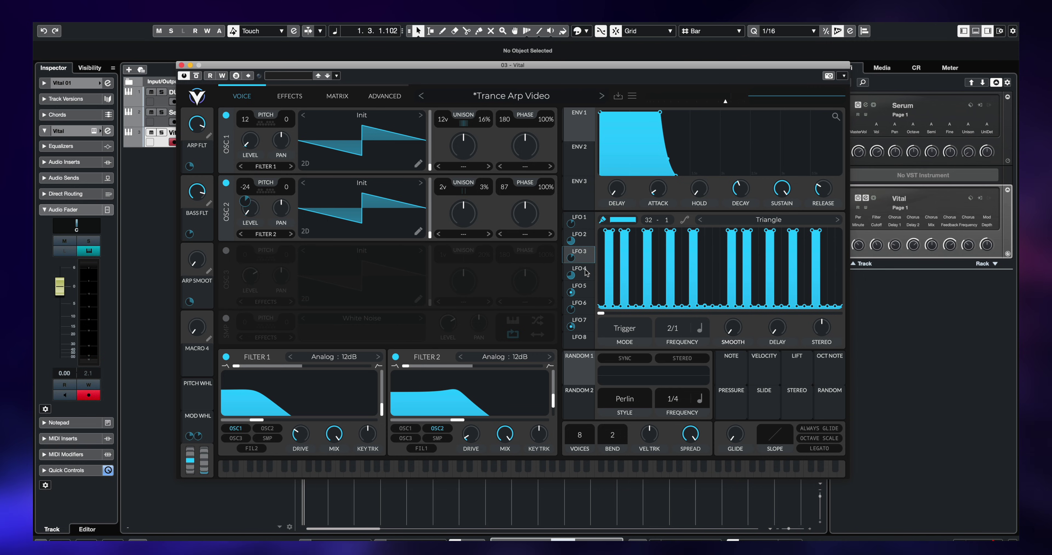
{"action": "left_click", "coordinate": [583, 271]}
{"action": "left_click", "coordinate": [584, 291]}
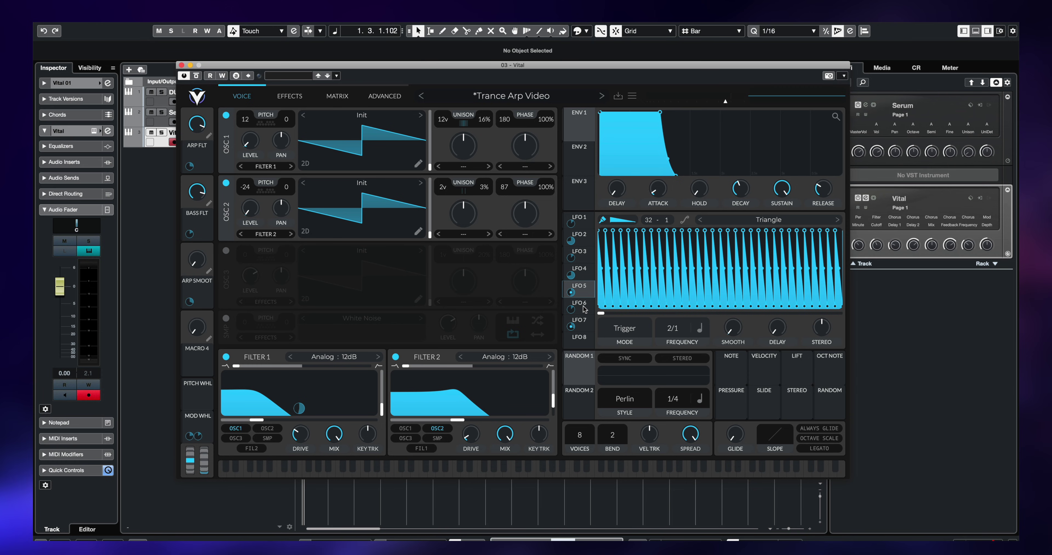
{"action": "left_click", "coordinate": [584, 307]}
{"action": "left_click", "coordinate": [583, 327]}
{"action": "left_click", "coordinate": [583, 221]}
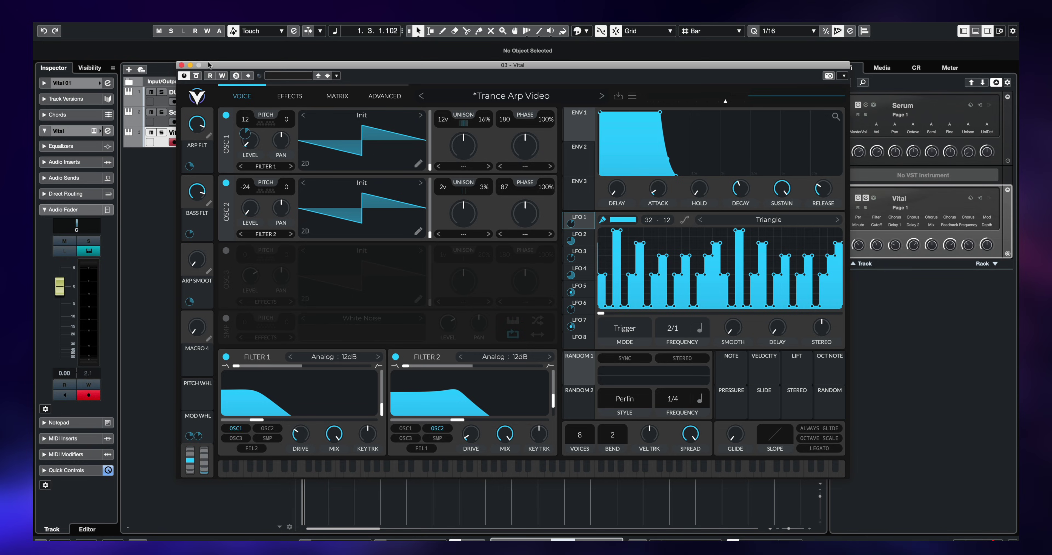
Move the Vital window aside and duplicate the Vital 01 track.
{"action": "left_click_drag", "start_coordinate": [209, 65], "coordinate": [934, 85]}
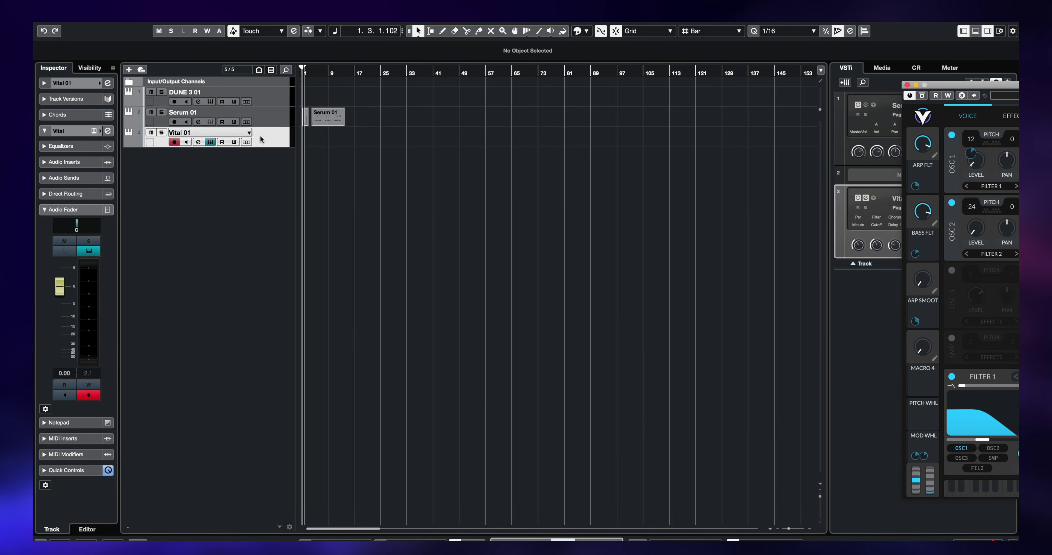
{"action": "right_click", "coordinate": [268, 135]}
{"action": "left_click", "coordinate": [285, 163]}
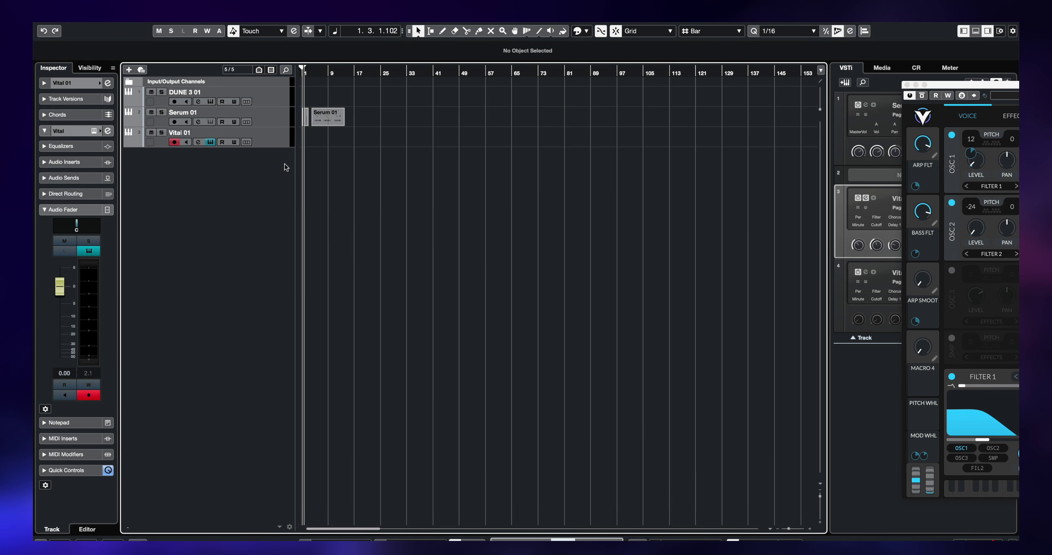
Open the duplicated track's Vital instrument, place its window in the centre, and initialize its preset.
{"action": "left_click", "coordinate": [866, 273]}
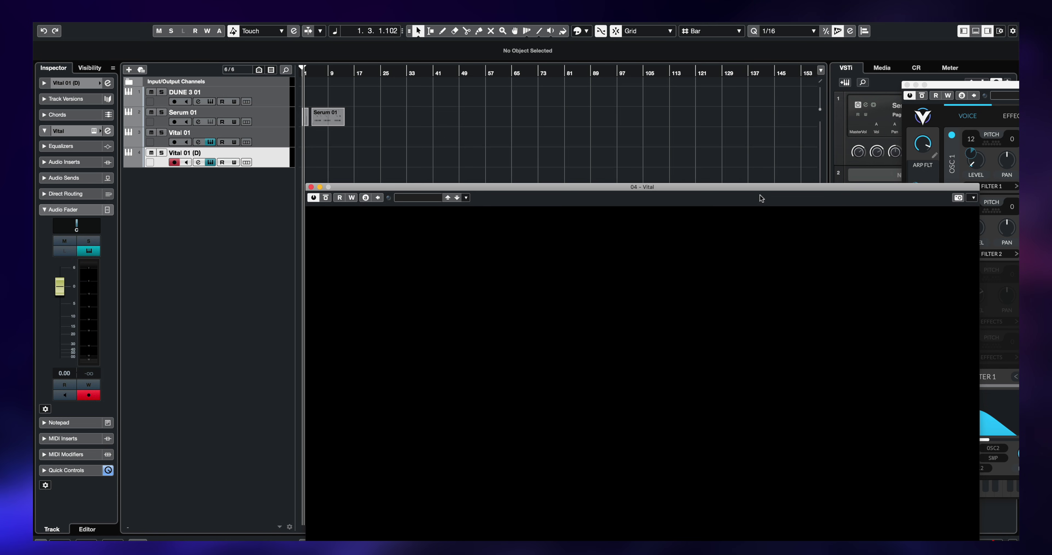
{"action": "left_click_drag", "start_coordinate": [760, 195], "coordinate": [636, 79]}
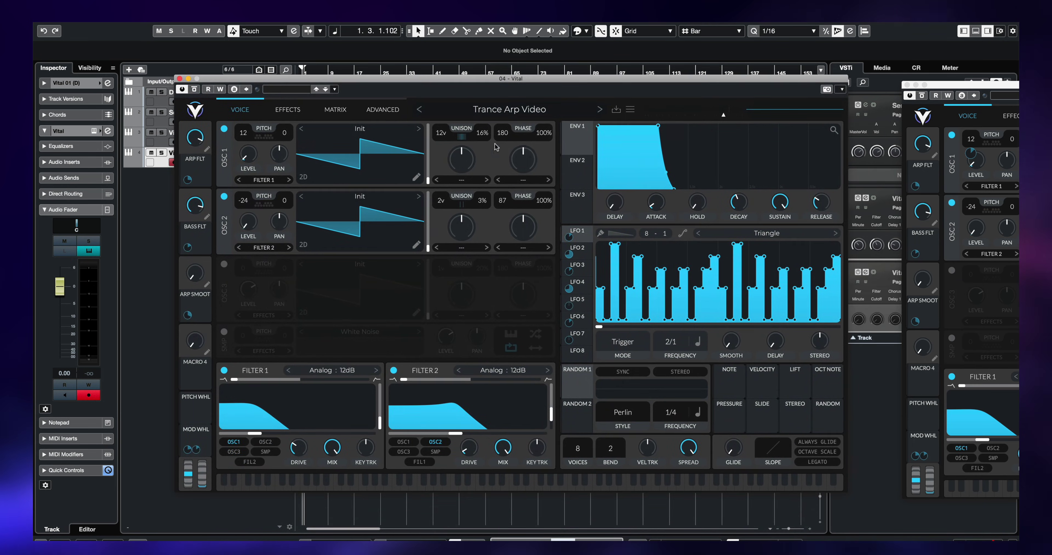
{"action": "left_click", "coordinate": [630, 109]}
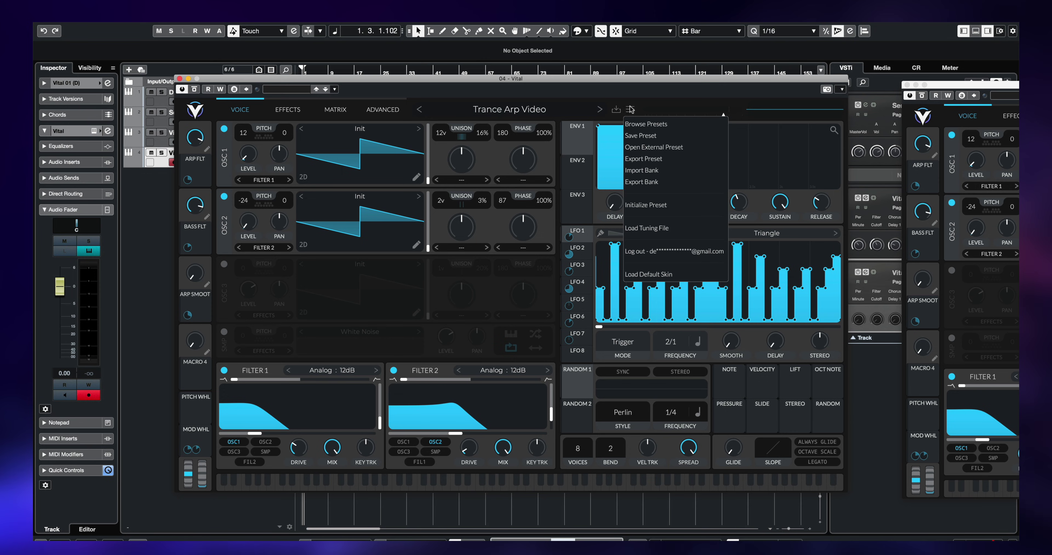
{"action": "left_click", "coordinate": [642, 204]}
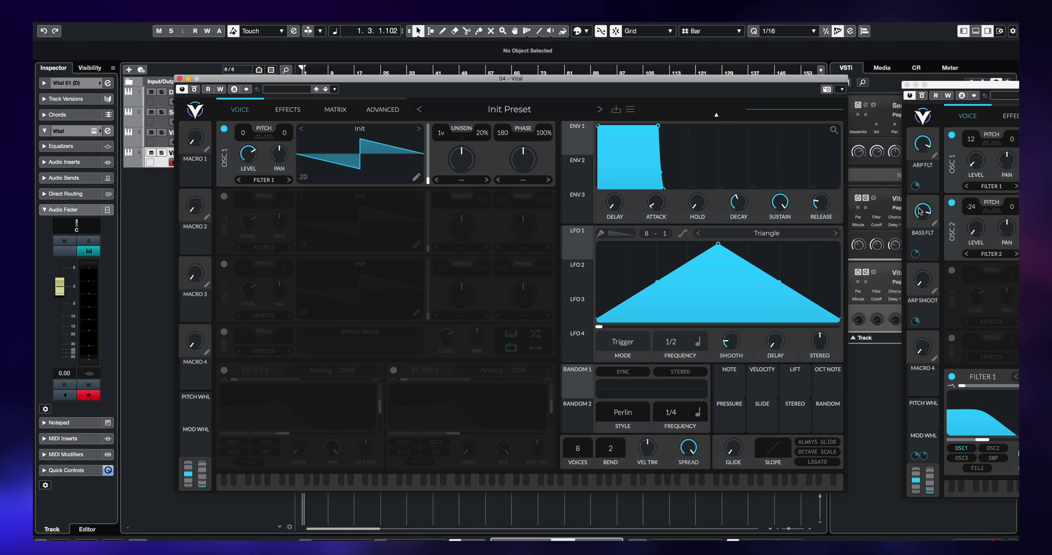
Arrange the two Vital windows so the initialized instance sits beside the original Trance Arp Video patch.
{"action": "left_click_drag", "start_coordinate": [986, 85], "coordinate": [947, 90]}
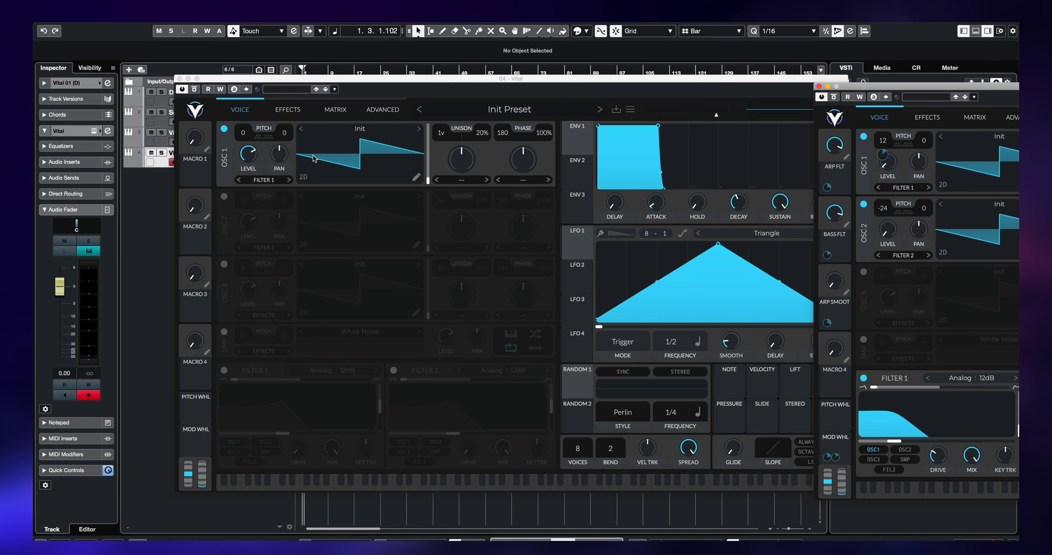
{"action": "left_click_drag", "start_coordinate": [342, 79], "coordinate": [389, 404]}
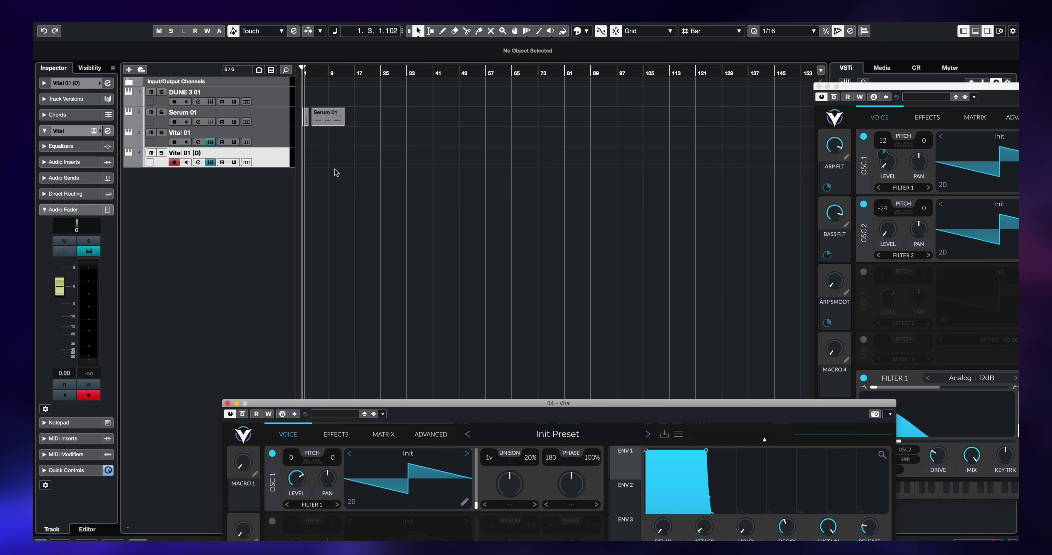
{"action": "left_click_drag", "start_coordinate": [500, 405], "coordinate": [411, 80]}
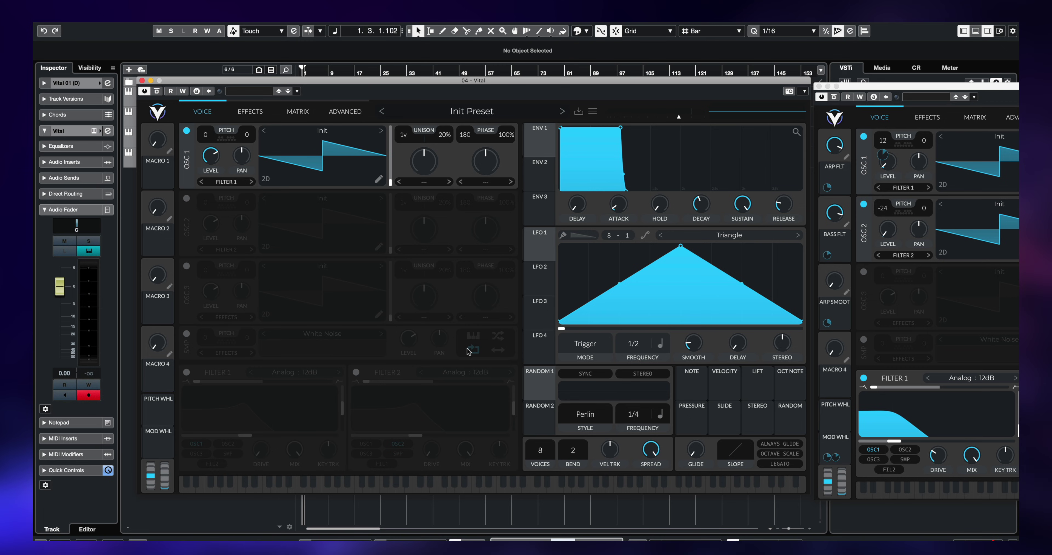
Load the Trance Arp Grid DH shape from the User presets into LFO 1.
{"action": "mouse_move", "coordinate": [539, 276]}
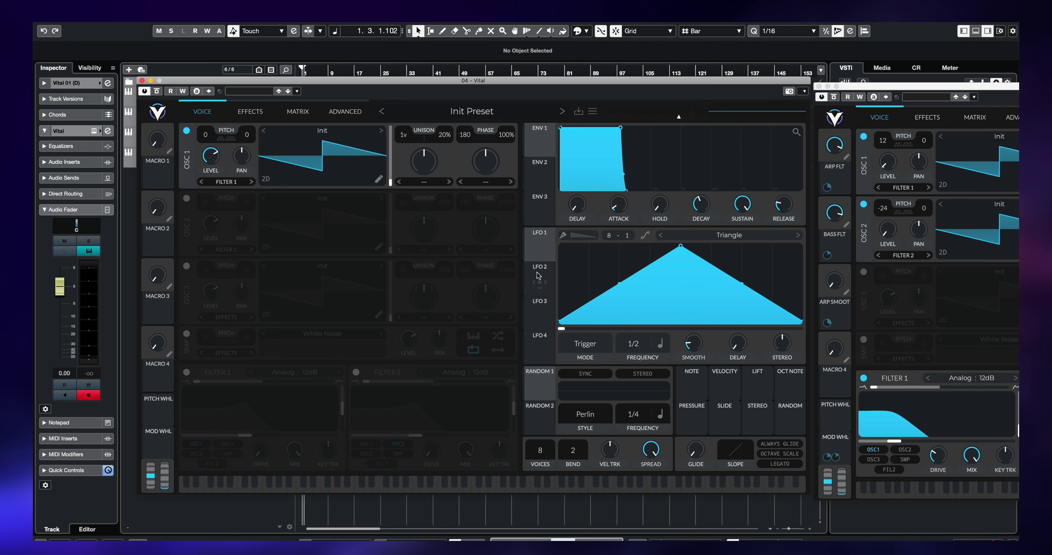
{"action": "left_click", "coordinate": [757, 236]}
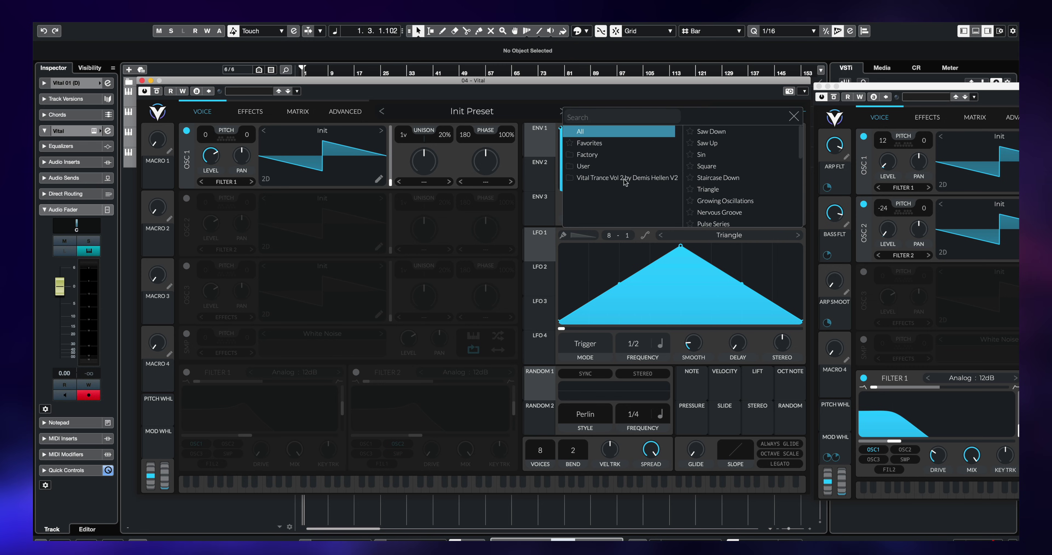
{"action": "left_click", "coordinate": [616, 167]}
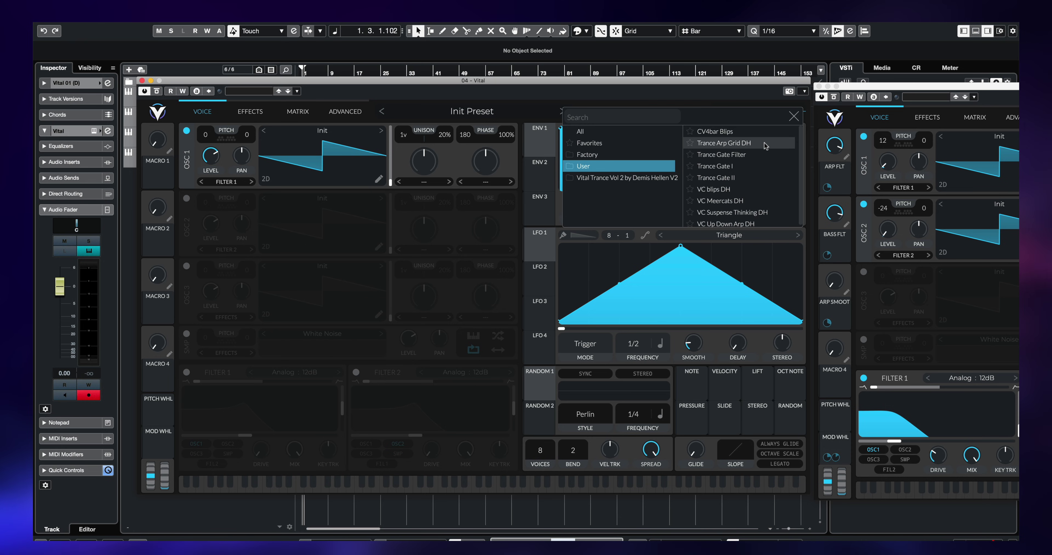
{"action": "left_click", "coordinate": [722, 143]}
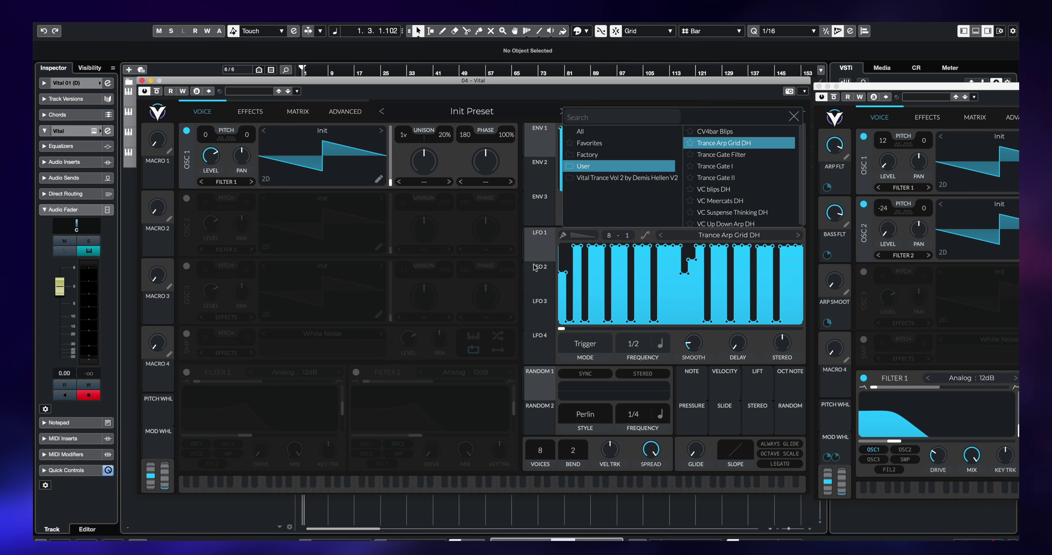
{"action": "left_click", "coordinate": [542, 251]}
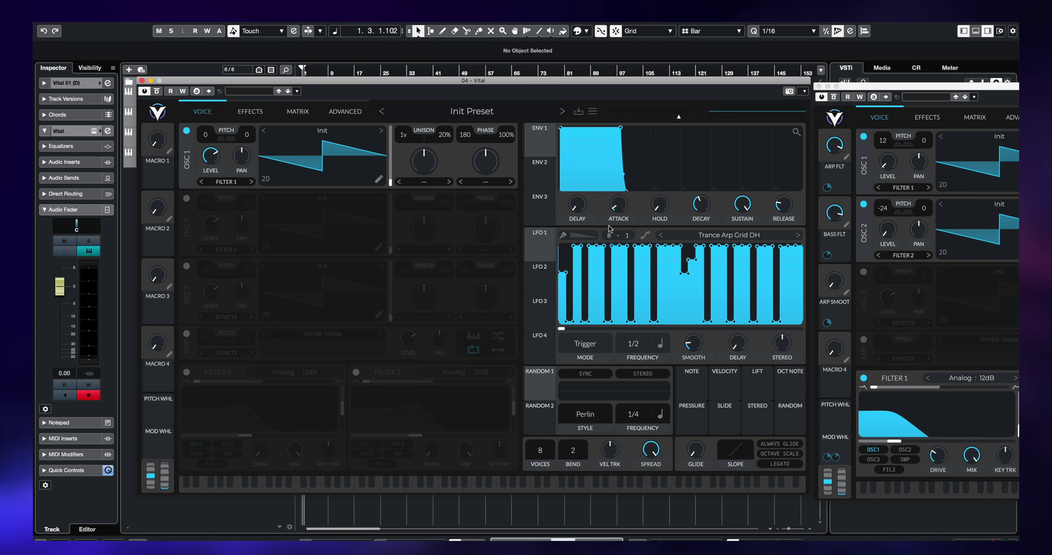
Set LFO 1's grid to 32 horizontal and 12 vertical divisions.
{"action": "left_click_drag", "start_coordinate": [610, 236], "coordinate": [616, 150]}
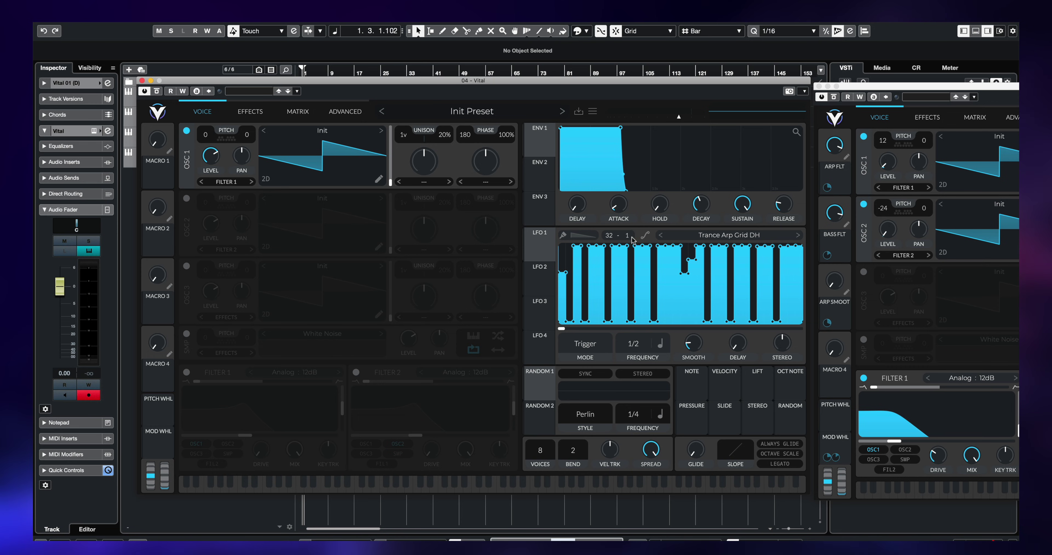
{"action": "left_click_drag", "start_coordinate": [633, 240], "coordinate": [636, 224]}
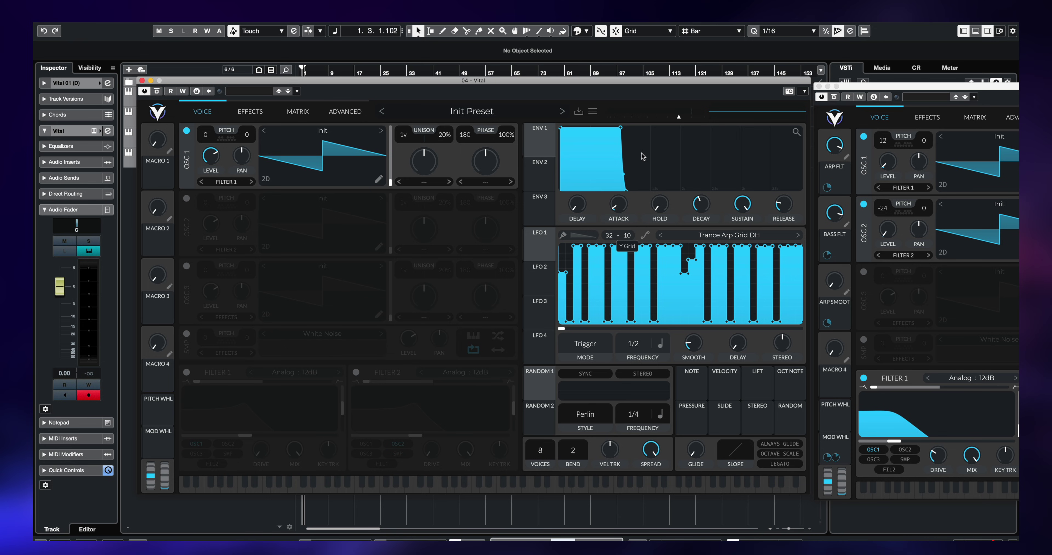
{"action": "left_click_drag", "start_coordinate": [643, 139], "coordinate": [642, 137]}
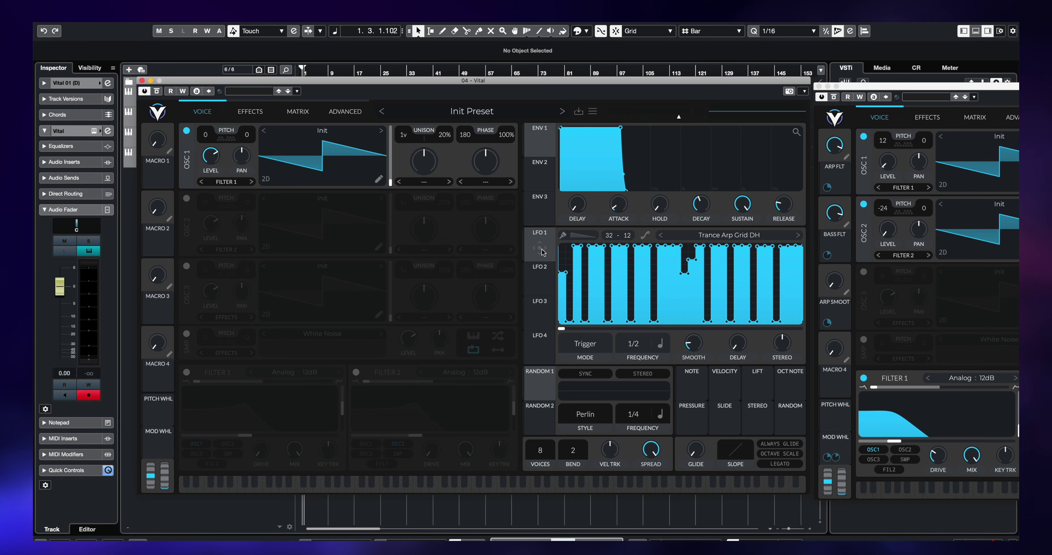
Assign LFO 1 to Oscillator 1's level and set the LFO 1 frequency to 2/1.
{"action": "left_click_drag", "start_coordinate": [543, 251], "coordinate": [211, 180]}
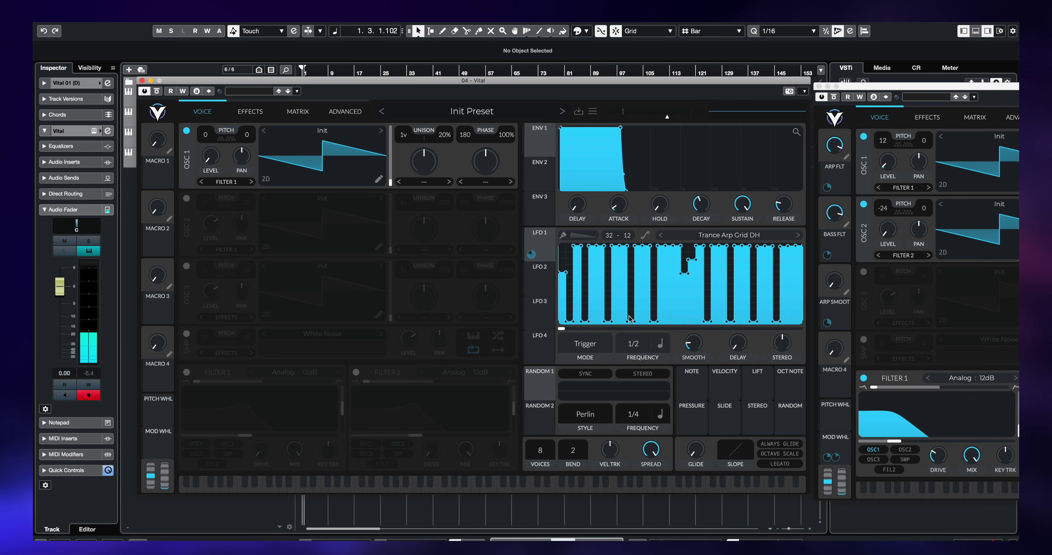
{"action": "scroll", "coordinate": [634, 343], "scroll_direction": "up", "scroll_amount": 1}
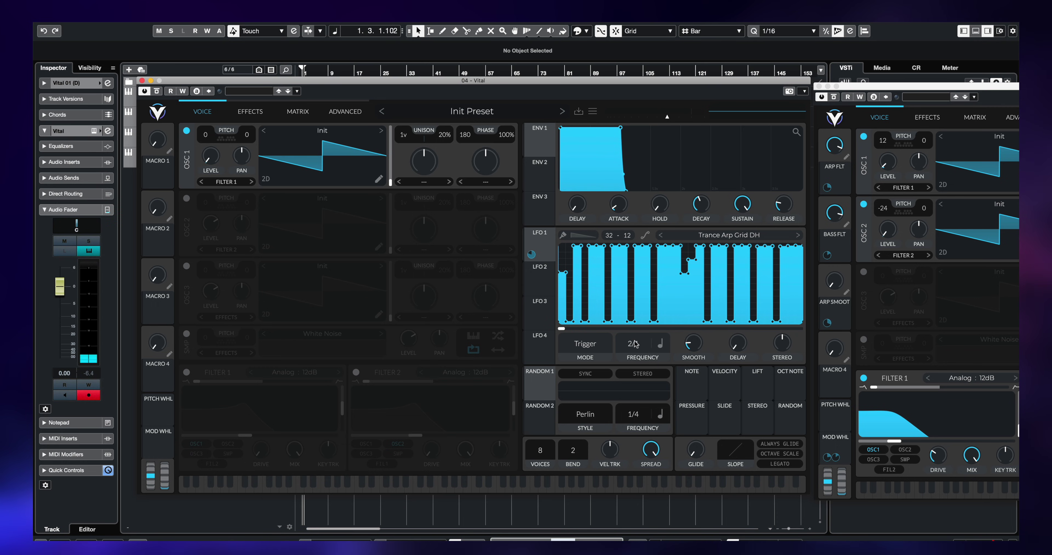
{"action": "scroll", "coordinate": [633, 346], "scroll_direction": "up", "scroll_amount": 1}
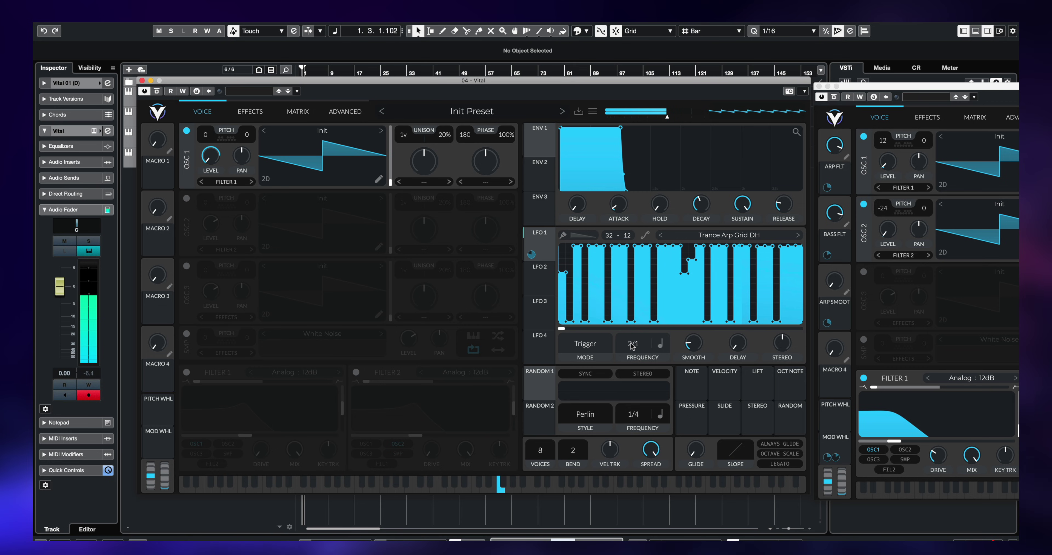
Lower the step just past LFO 1's centre to zero with the flat paint brush, and set Smooth to its minimum.
{"action": "mouse_move", "coordinate": [691, 265]}
{"action": "left_mouse_down"}
{"action": "mouse_move", "coordinate": [697, 295]}
{"action": "mouse_move", "coordinate": [696, 271]}
{"action": "left_mouse_up"}
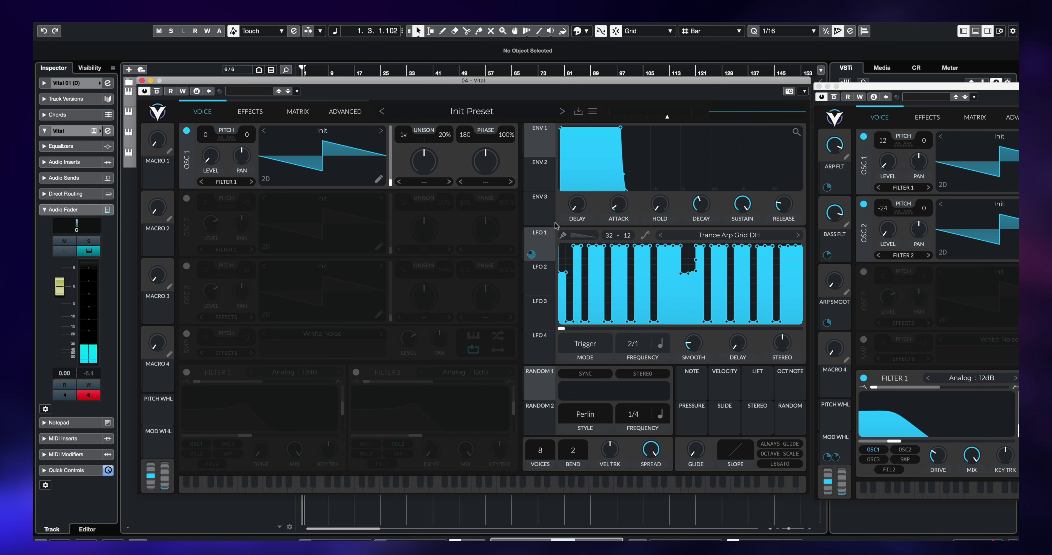
{"action": "left_click", "coordinate": [585, 235]}
{"action": "left_click", "coordinate": [567, 246]}
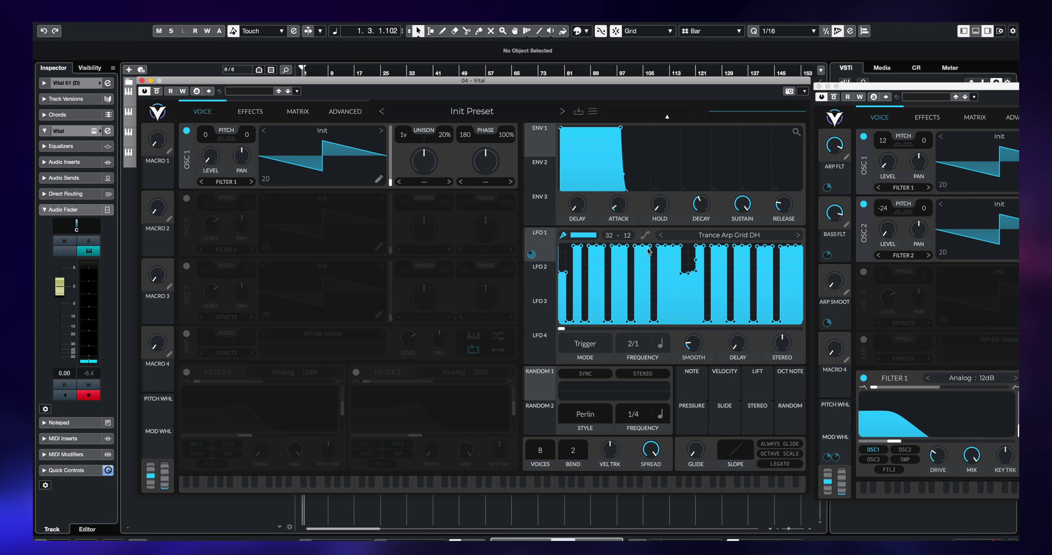
{"action": "left_click_drag", "start_coordinate": [693, 270], "coordinate": [692, 328]}
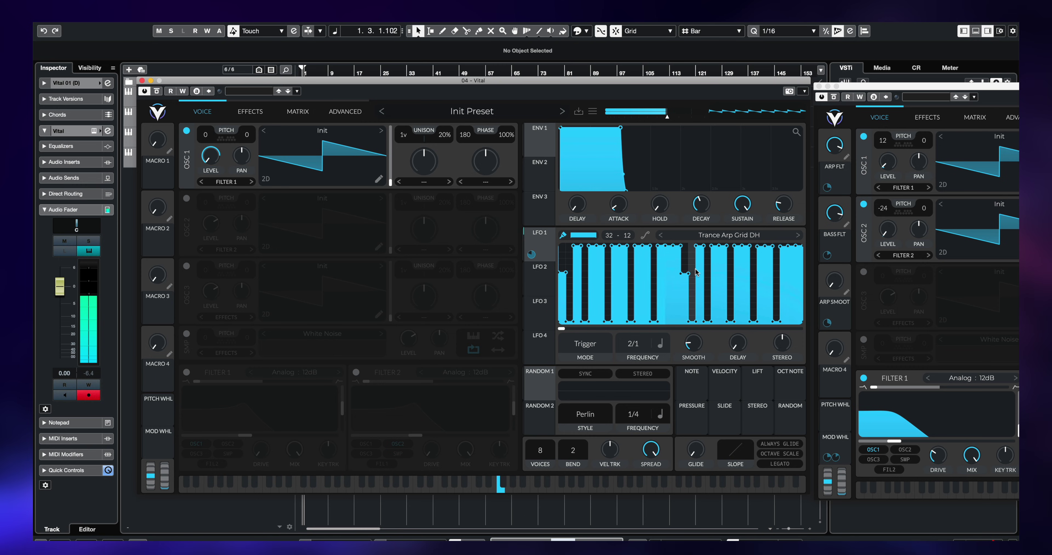
{"action": "left_click_drag", "start_coordinate": [694, 342], "coordinate": [695, 389]}
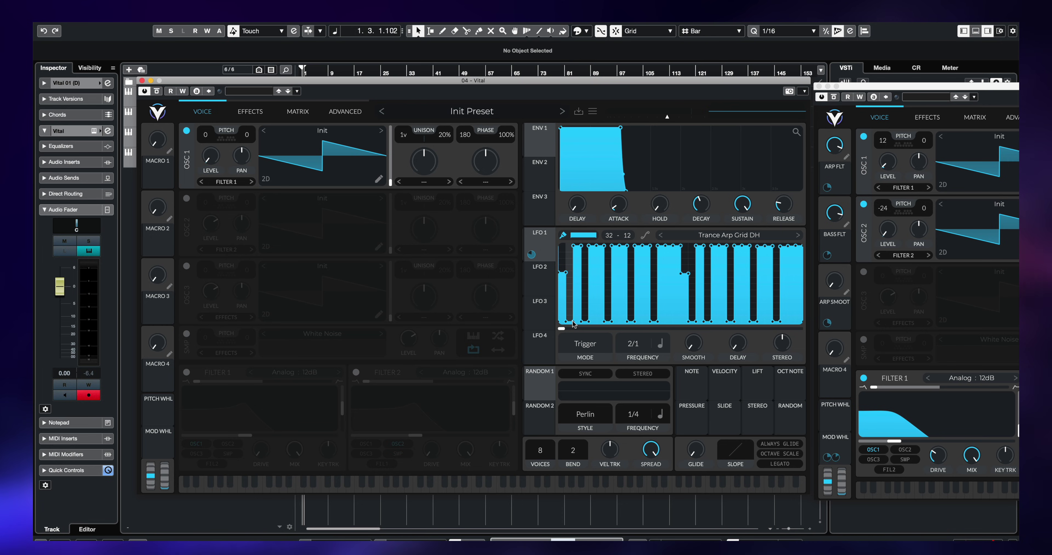
Load the Trance Arp Grid DH shape from the User presets into LFO 2.
{"action": "left_click", "coordinate": [540, 282]}
{"action": "left_click", "coordinate": [735, 235]}
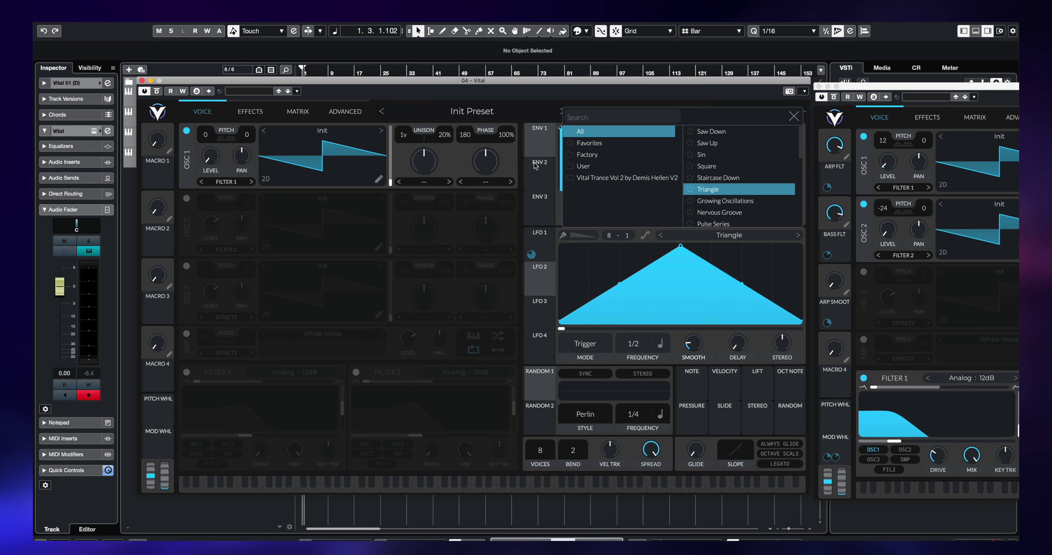
{"action": "left_click", "coordinate": [584, 166]}
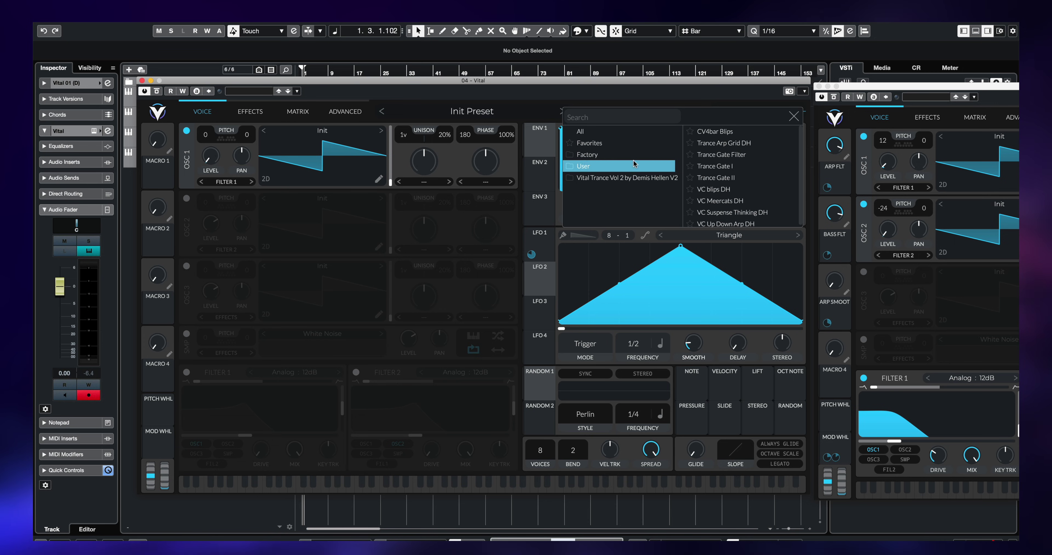
{"action": "left_click", "coordinate": [735, 143]}
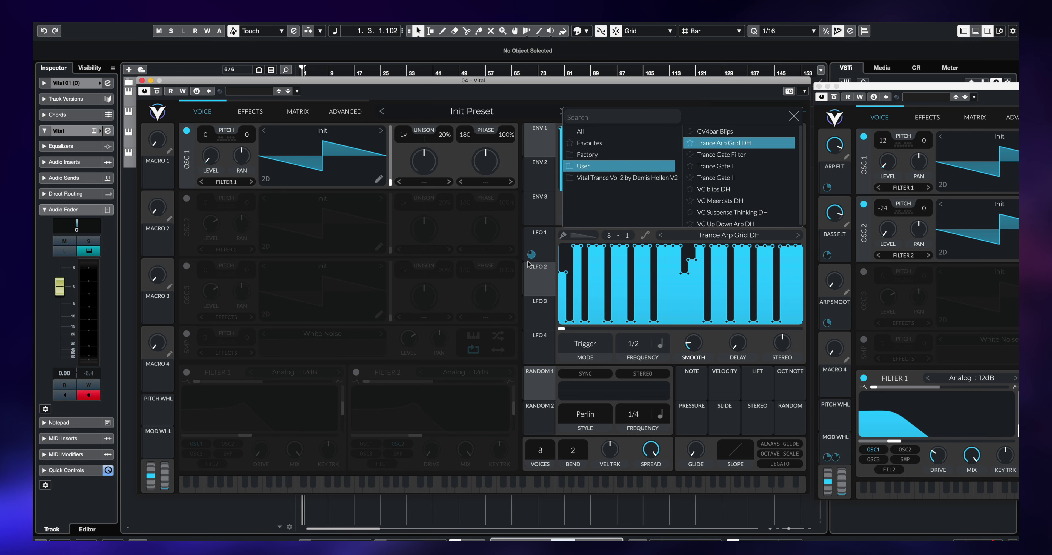
{"action": "left_click", "coordinate": [543, 283]}
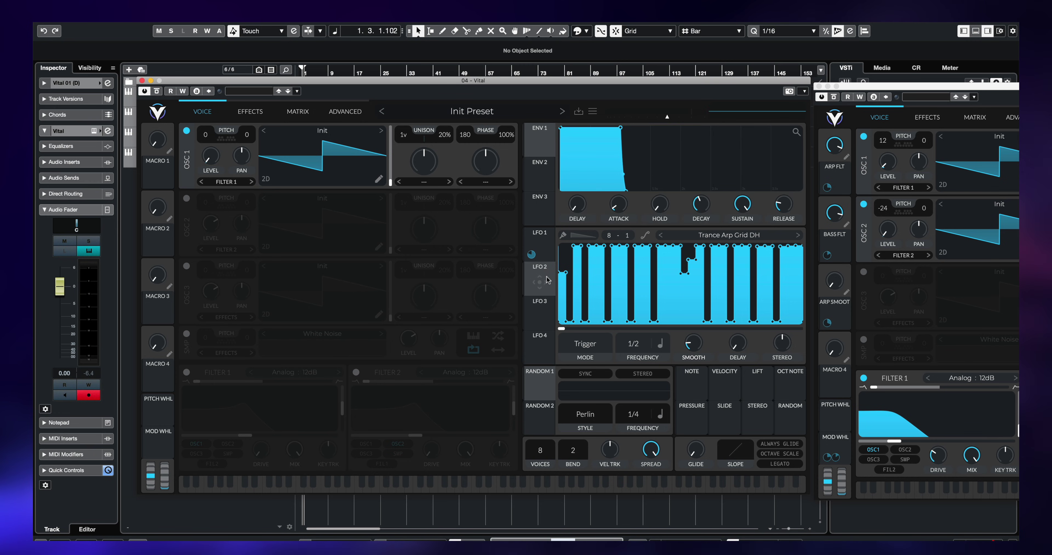
Assign LFO 2 to Oscillator 1's transpose and enter a manual modulation amount for it.
{"action": "left_click_drag", "start_coordinate": [539, 282], "coordinate": [205, 138]}
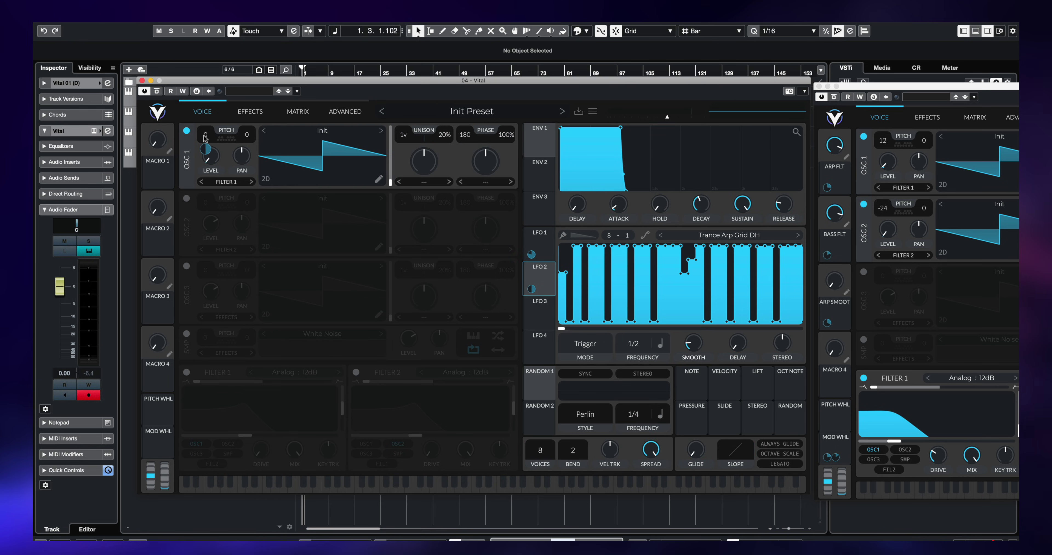
{"action": "right_click", "coordinate": [205, 151]}
{"action": "left_click", "coordinate": [231, 228]}
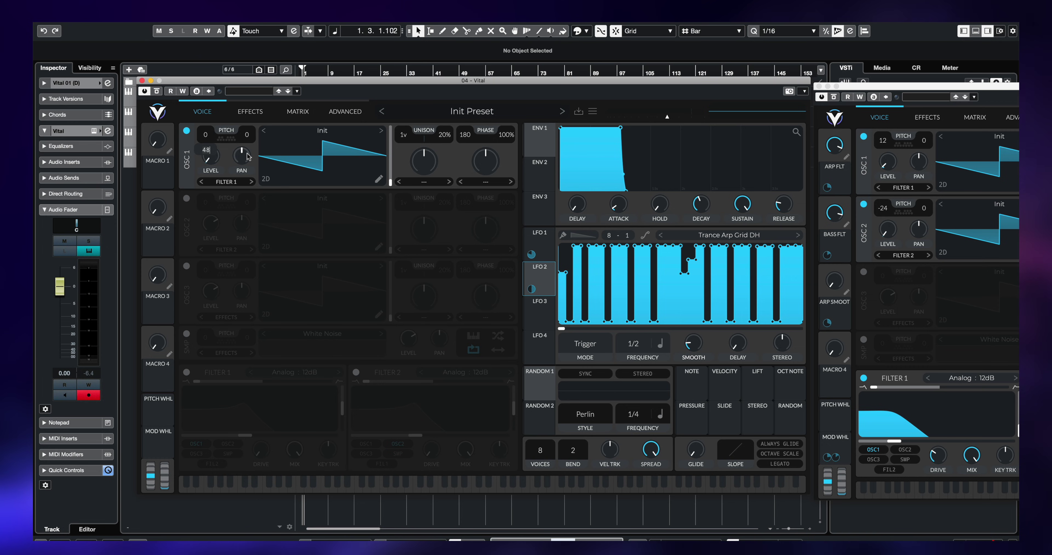
{"action": "key", "text": "Return"}
Set LFO 2's grid to 32 horizontal and 12 vertical divisions, and its frequency to 2/1.
{"action": "scroll", "coordinate": [609, 235], "scroll_direction": "up", "scroll_amount": 8}
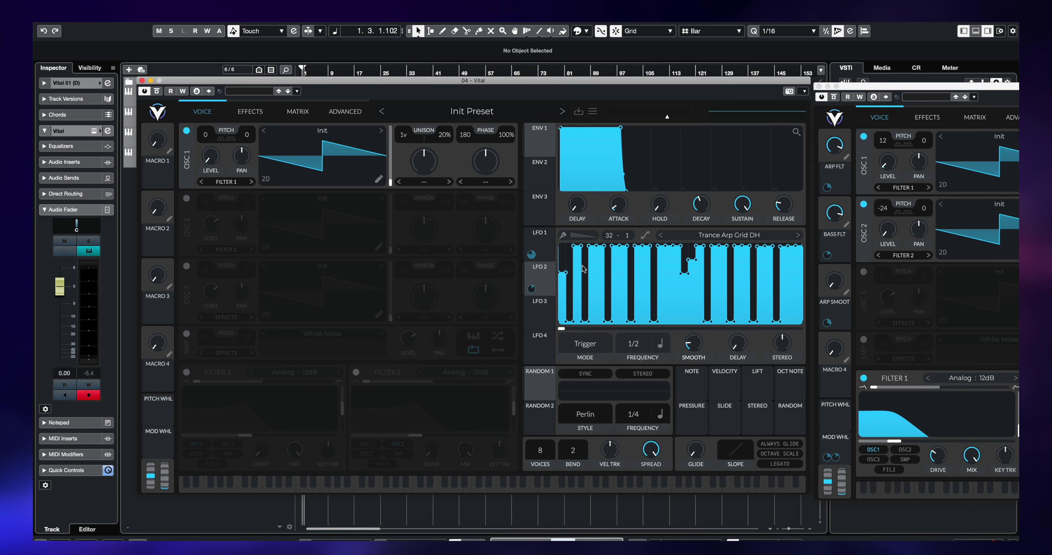
{"action": "scroll", "coordinate": [627, 235], "scroll_direction": "up", "scroll_amount": 6}
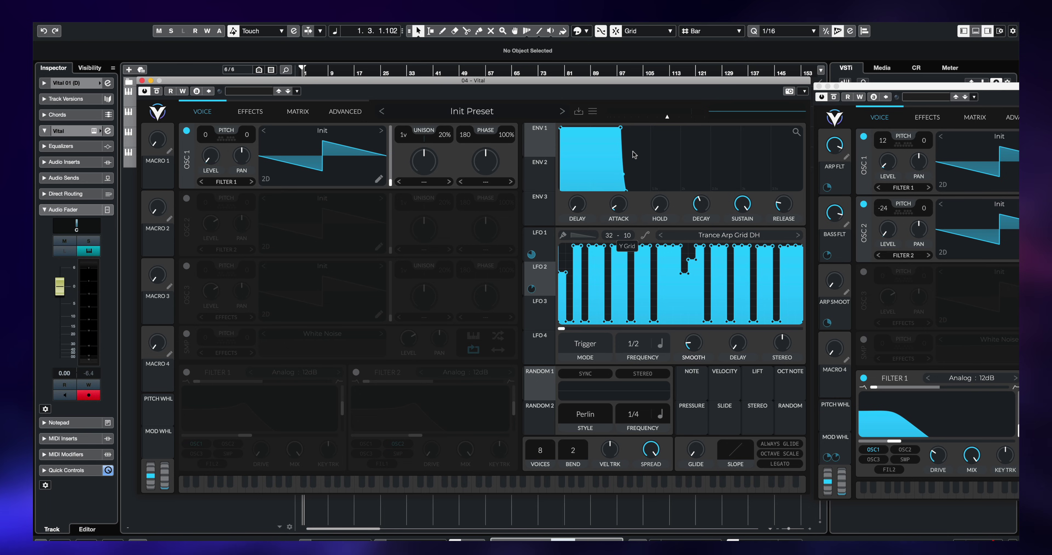
{"action": "scroll", "coordinate": [631, 232], "scroll_direction": "up", "scroll_amount": 1}
{"action": "scroll", "coordinate": [638, 229], "scroll_direction": "up", "scroll_amount": 1}
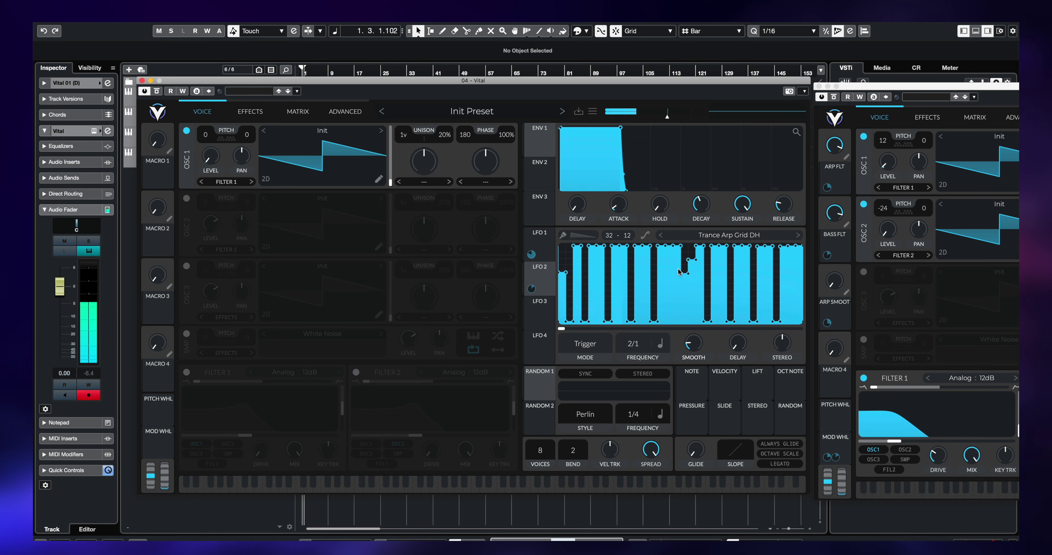
Lower the raised step just past LFO 2's centre to zero with the Step brush, and set Smooth to its minimum.
{"action": "mouse_move", "coordinate": [688, 260]}
{"action": "left_mouse_down"}
{"action": "mouse_move", "coordinate": [689, 282]}
{"action": "mouse_move", "coordinate": [690, 263]}
{"action": "left_mouse_up"}
{"action": "left_click", "coordinate": [573, 239]}
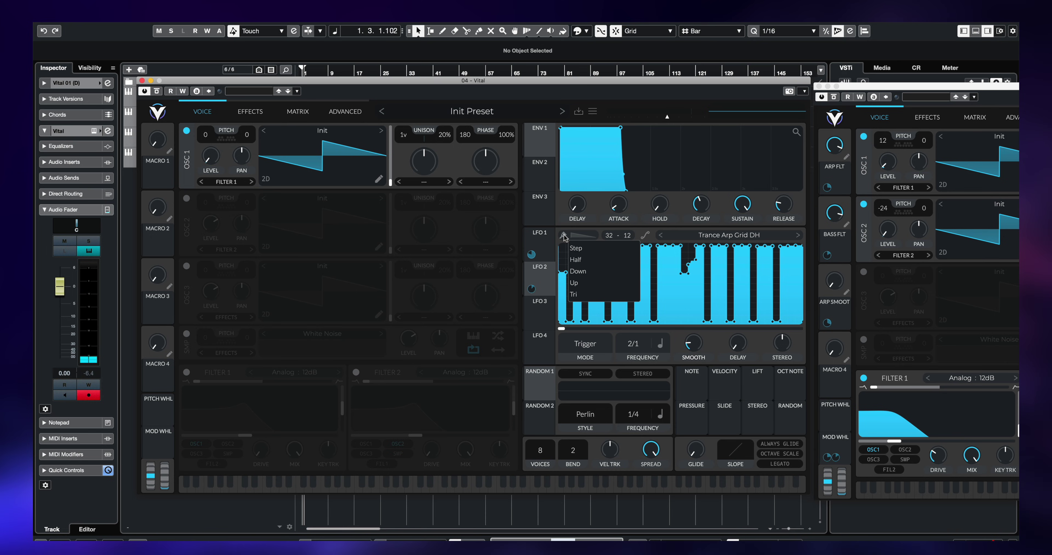
{"action": "left_click", "coordinate": [574, 237]}
{"action": "left_click", "coordinate": [573, 237]}
{"action": "left_click", "coordinate": [584, 247]}
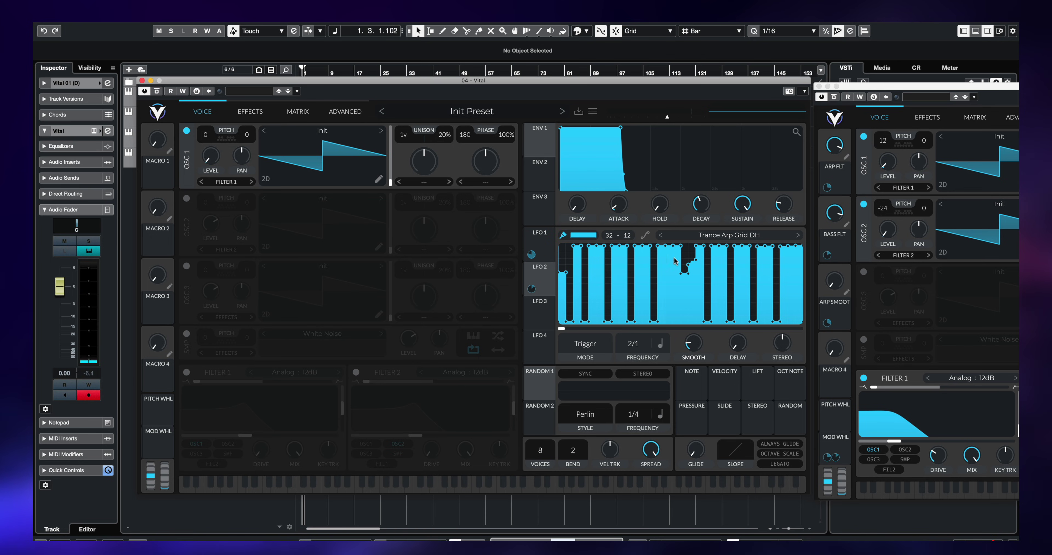
{"action": "left_click", "coordinate": [692, 288]}
{"action": "left_click_drag", "start_coordinate": [694, 290], "coordinate": [693, 322]}
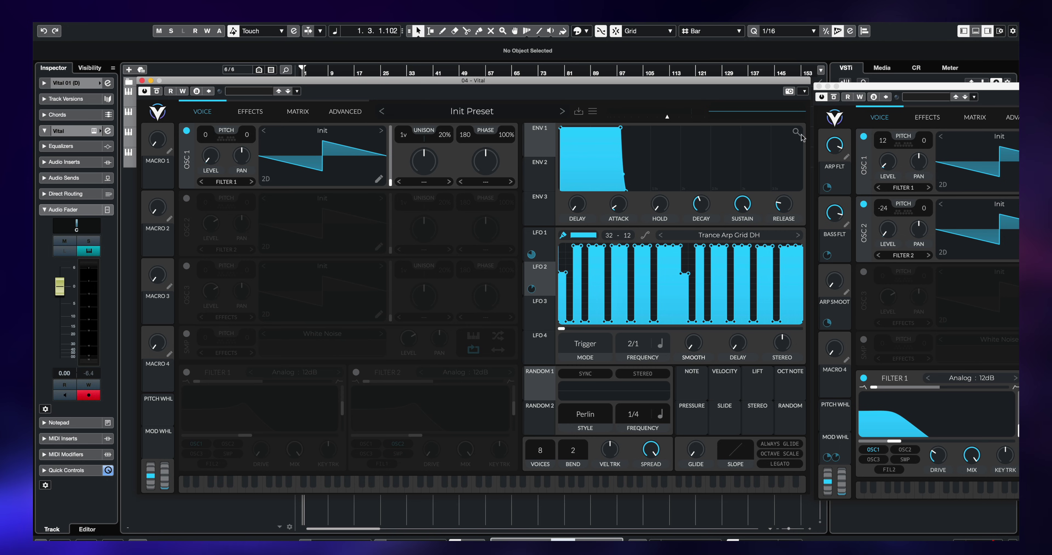
Using the Trance Arp Video patch as reference, lower the first and fifth of LFO 2's 32 steps to just below mid-height.
{"action": "left_click_drag", "start_coordinate": [958, 85], "coordinate": [298, 79]}
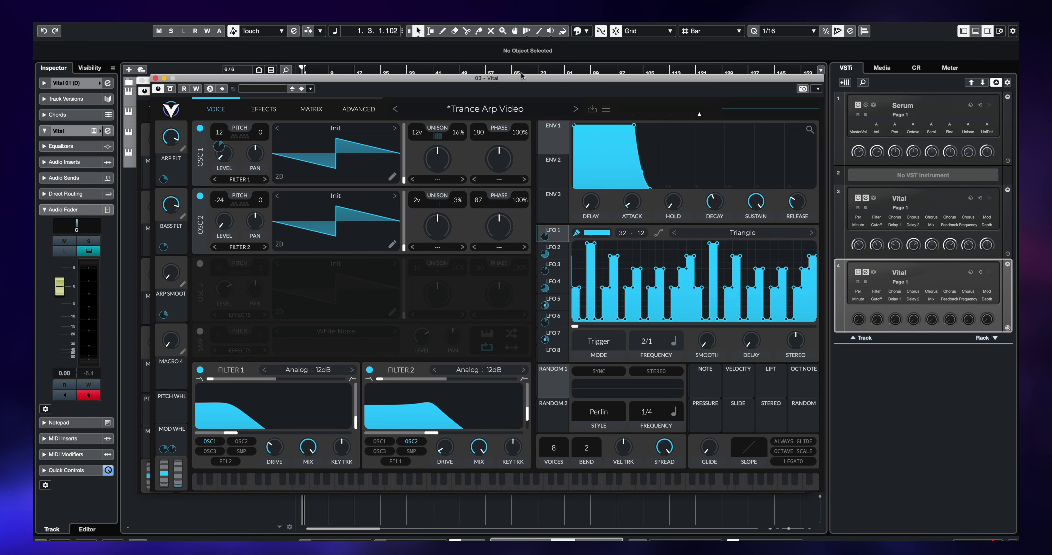
{"action": "left_click_drag", "start_coordinate": [256, 79], "coordinate": [959, 99]}
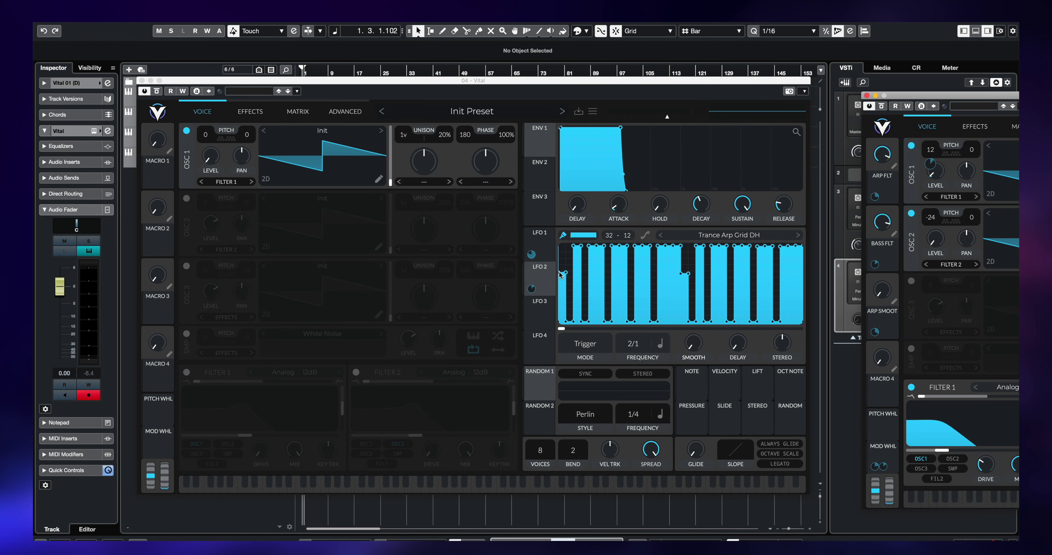
{"action": "mouse_move", "coordinate": [563, 276]}
{"action": "left_mouse_down"}
{"action": "mouse_move", "coordinate": [557, 330]}
{"action": "mouse_move", "coordinate": [564, 296]}
{"action": "left_mouse_up"}
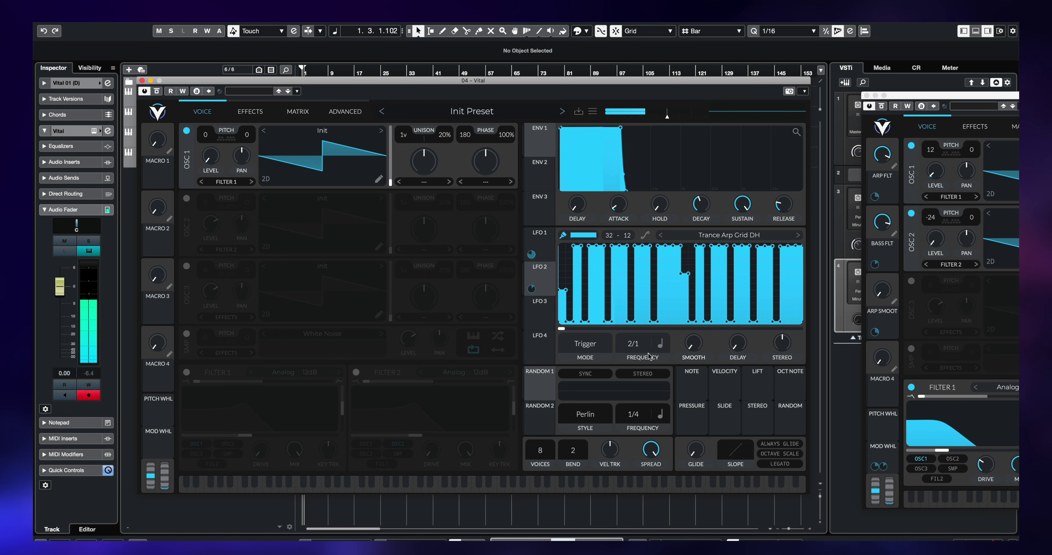
{"action": "left_click_drag", "start_coordinate": [962, 97], "coordinate": [992, 98]}
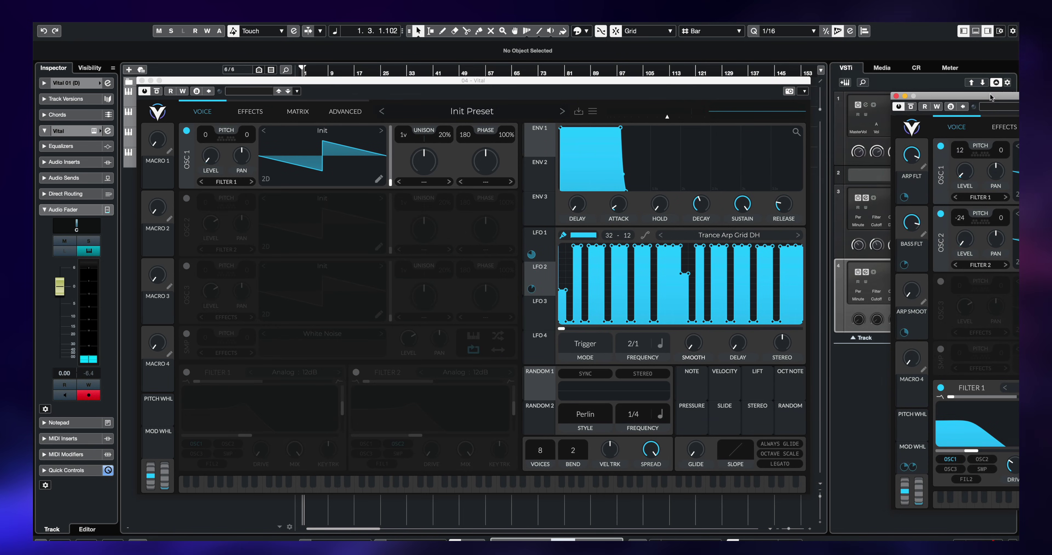
{"action": "left_click", "coordinate": [579, 234]}
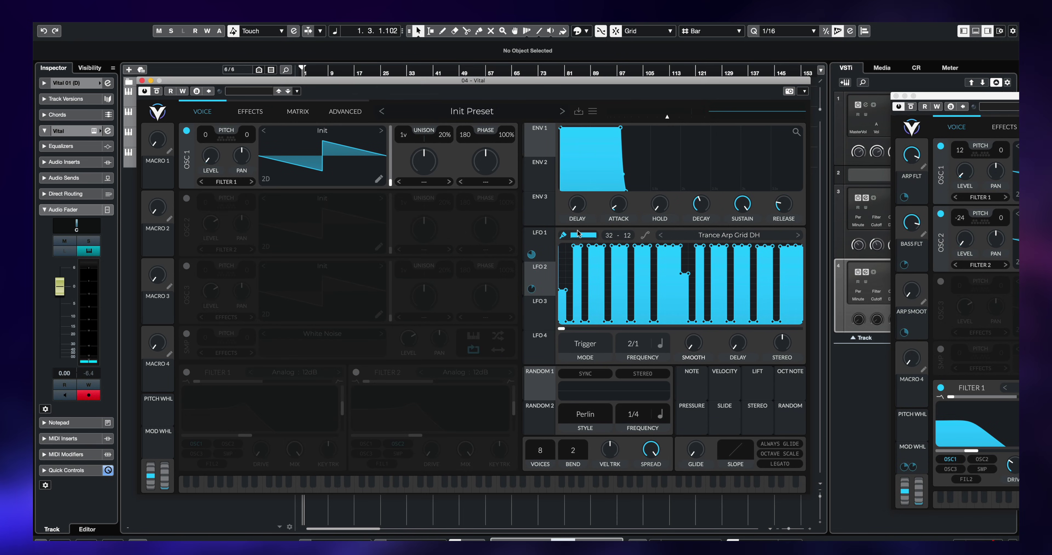
{"action": "left_click_drag", "start_coordinate": [591, 245], "coordinate": [593, 293]}
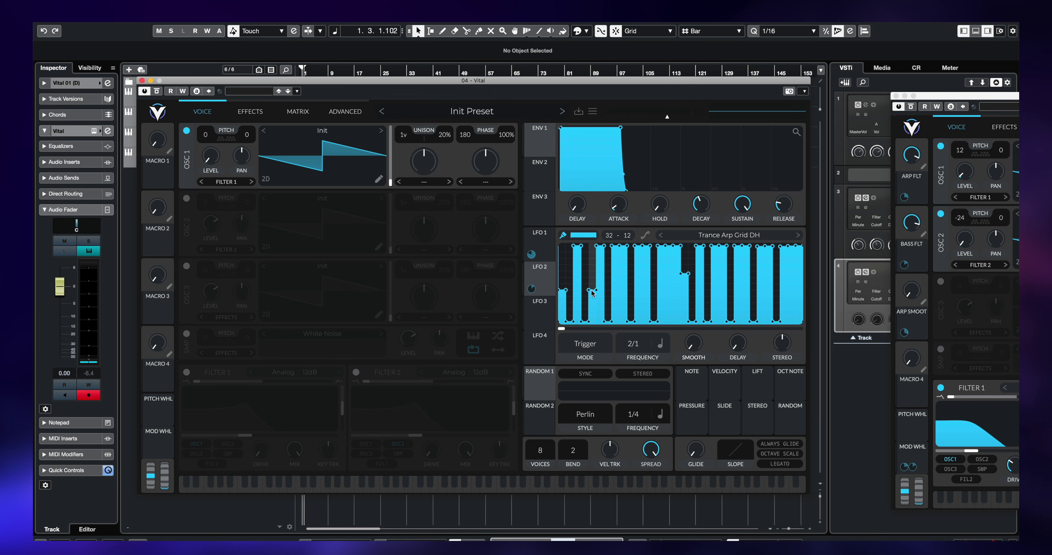
Set LFO 2's sixth, eighth and ninth steps to the heights used in the Trance Arp Video pitch pattern.
{"action": "left_click_drag", "start_coordinate": [988, 96], "coordinate": [447, 54]}
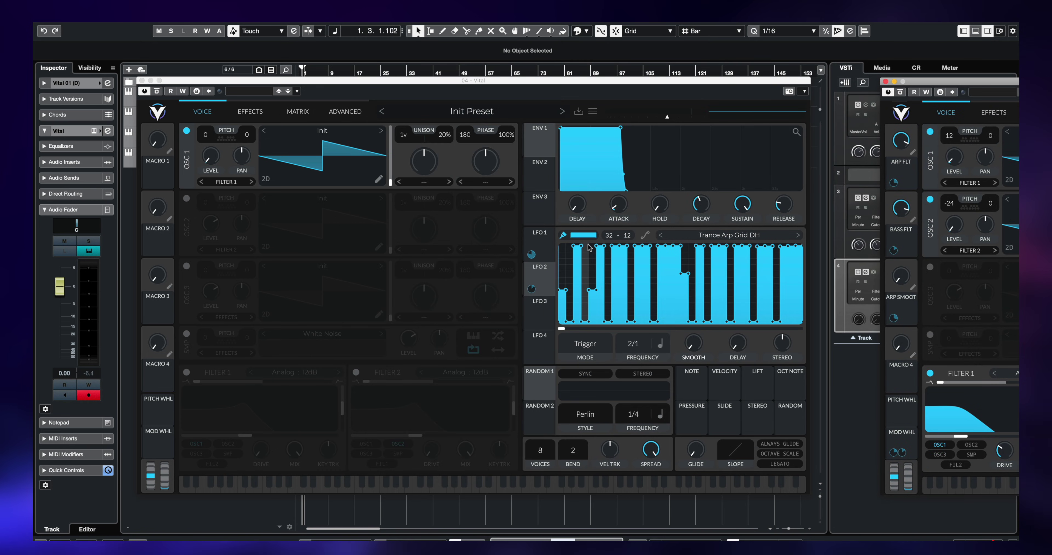
{"action": "left_click", "coordinate": [600, 258]}
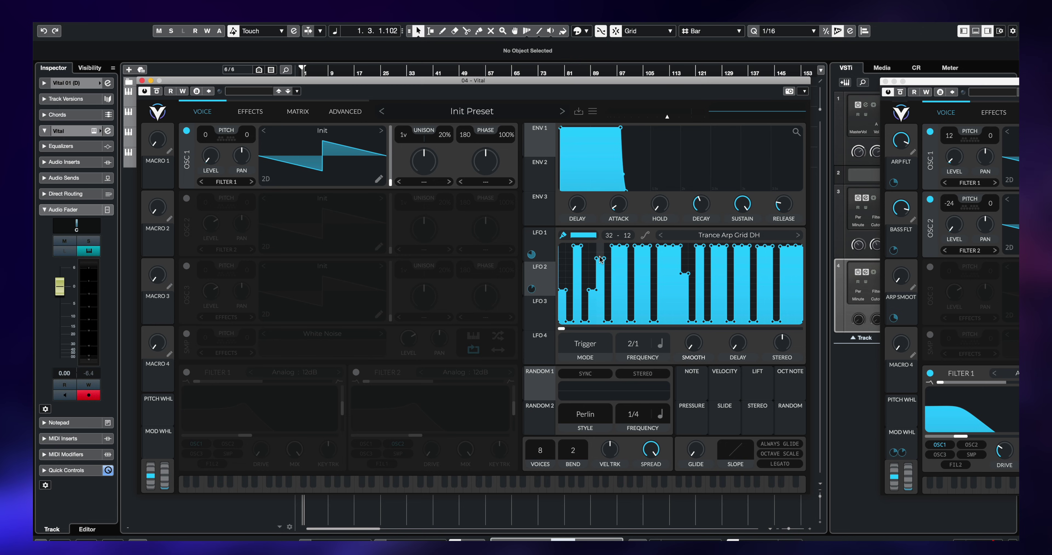
{"action": "mouse_move", "coordinate": [601, 258]}
{"action": "left_mouse_down"}
{"action": "mouse_move", "coordinate": [615, 288]}
{"action": "mouse_move", "coordinate": [624, 271]}
{"action": "left_mouse_up"}
Draw LFO 2's remaining steps, from the eleventh to the end, to match the Trance Arp Video pitch pattern.
{"action": "mouse_move", "coordinate": [923, 86]}
{"action": "left_mouse_down"}
{"action": "mouse_move", "coordinate": [383, 95]}
{"action": "mouse_move", "coordinate": [952, 86]}
{"action": "mouse_move", "coordinate": [426, 84]}
{"action": "left_mouse_up"}
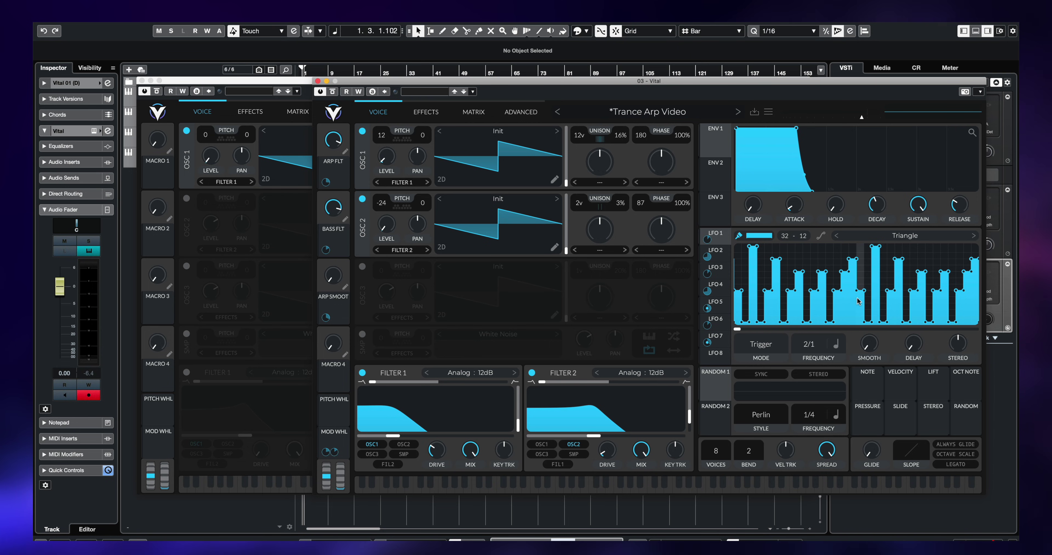
{"action": "left_click_drag", "start_coordinate": [378, 81], "coordinate": [980, 85]}
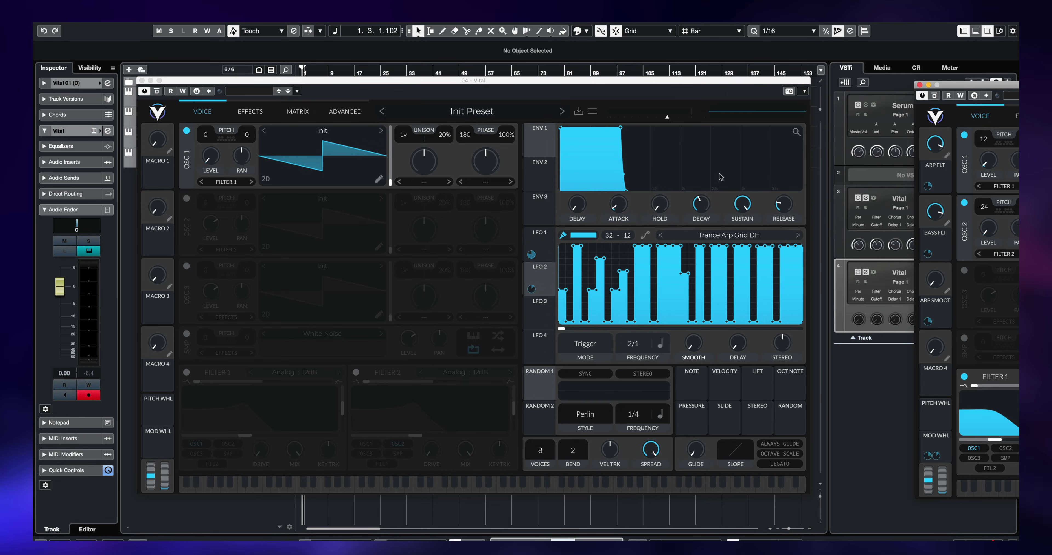
{"action": "mouse_move", "coordinate": [638, 287]}
{"action": "left_mouse_down"}
{"action": "mouse_move", "coordinate": [650, 271]}
{"action": "mouse_move", "coordinate": [666, 276]}
{"action": "mouse_move", "coordinate": [661, 290]}
{"action": "mouse_move", "coordinate": [677, 257]}
{"action": "mouse_move", "coordinate": [686, 294]}
{"action": "left_mouse_up"}
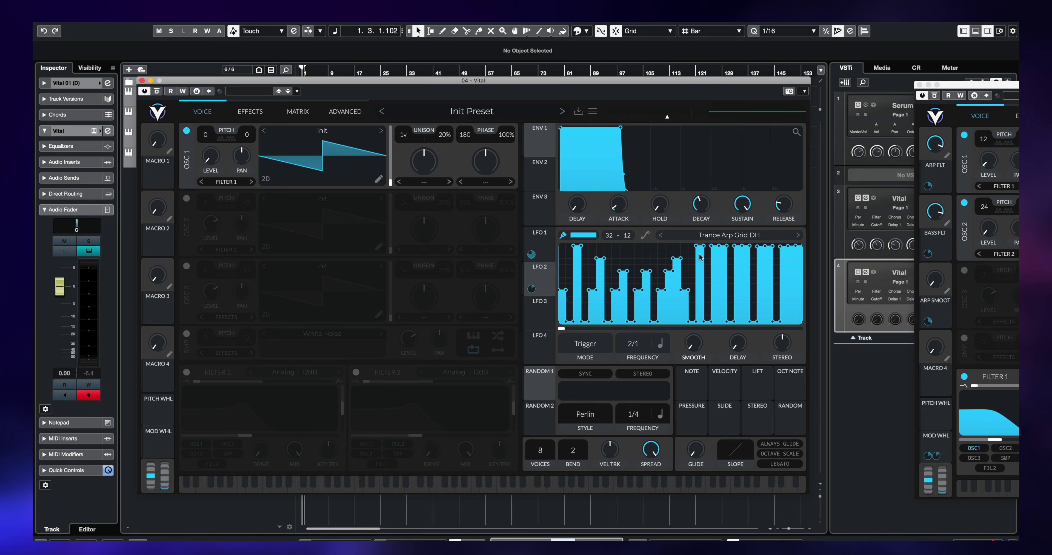
{"action": "mouse_move", "coordinate": [715, 289]}
{"action": "left_mouse_down"}
{"action": "mouse_move", "coordinate": [724, 260]}
{"action": "mouse_move", "coordinate": [737, 290]}
{"action": "mouse_move", "coordinate": [746, 271]}
{"action": "mouse_move", "coordinate": [763, 290]}
{"action": "mouse_move", "coordinate": [768, 272]}
{"action": "mouse_move", "coordinate": [784, 290]}
{"action": "mouse_move", "coordinate": [800, 258]}
{"action": "left_mouse_up"}
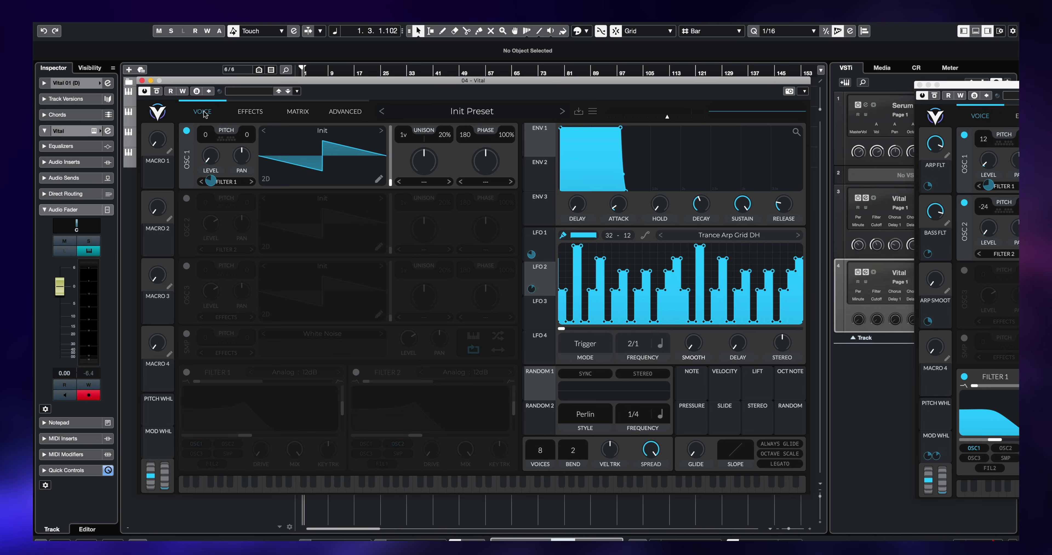
Enable Oscillator 2 in place of Oscillator 1, and copy LFO 1's gate shape into LFO 3.
{"action": "left_click", "coordinate": [187, 131]}
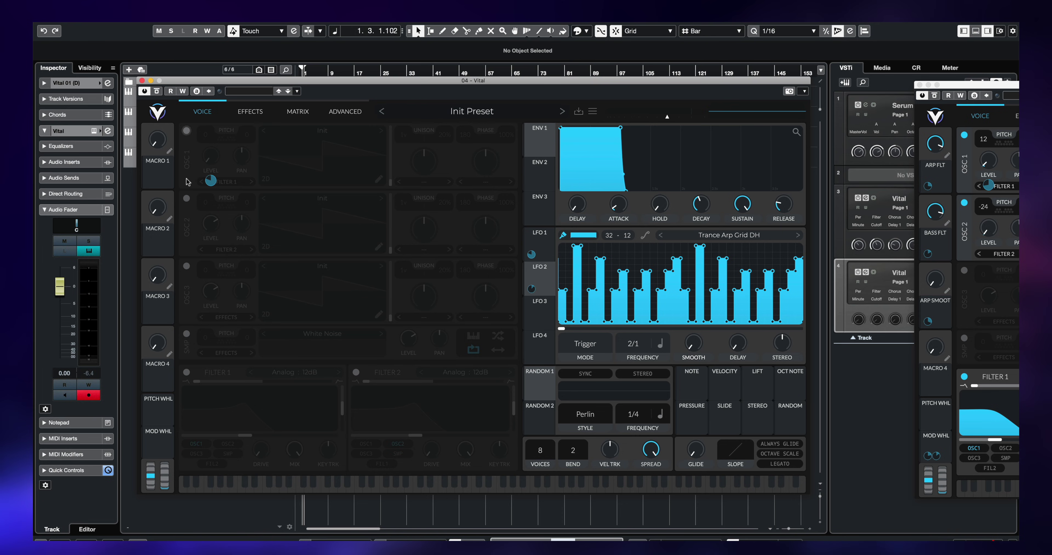
{"action": "left_click", "coordinate": [187, 198]}
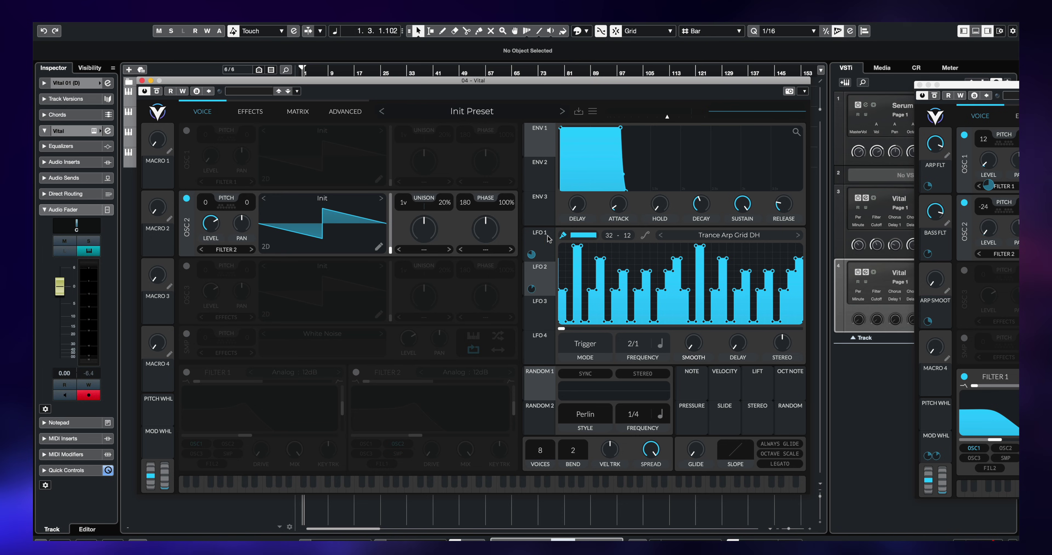
{"action": "left_click", "coordinate": [552, 245]}
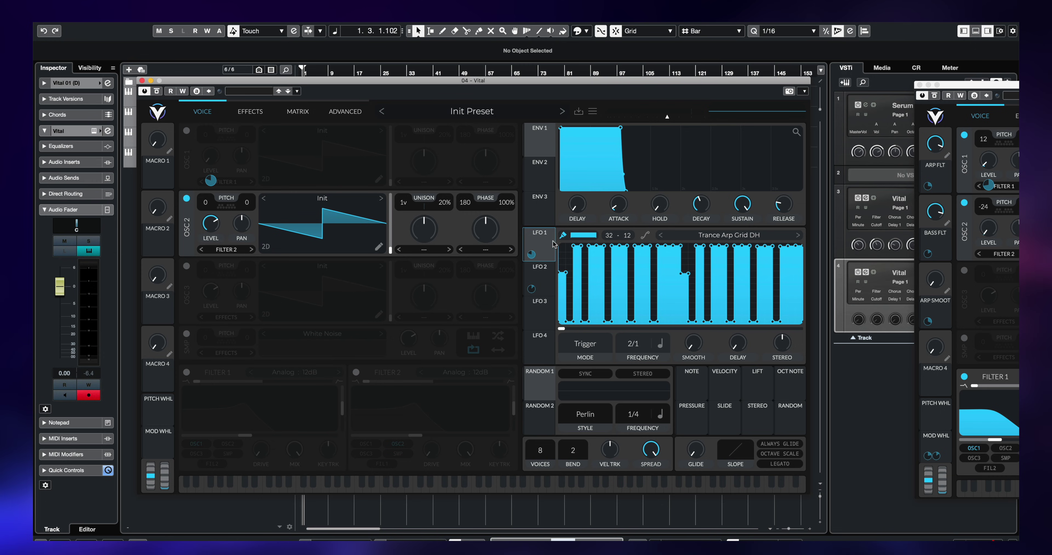
{"action": "right_click", "coordinate": [561, 275]}
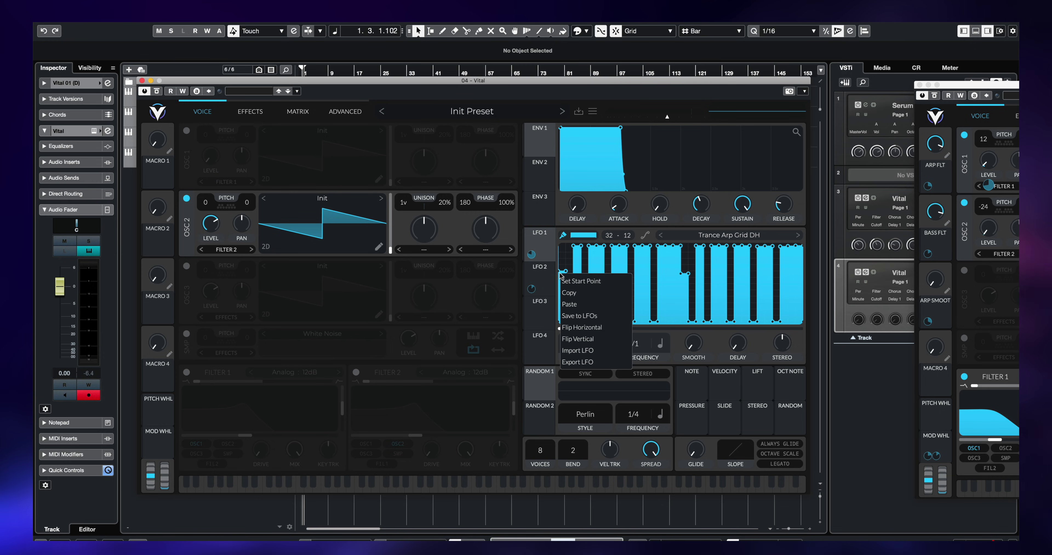
{"action": "left_click", "coordinate": [568, 293]}
{"action": "left_click", "coordinate": [537, 318]}
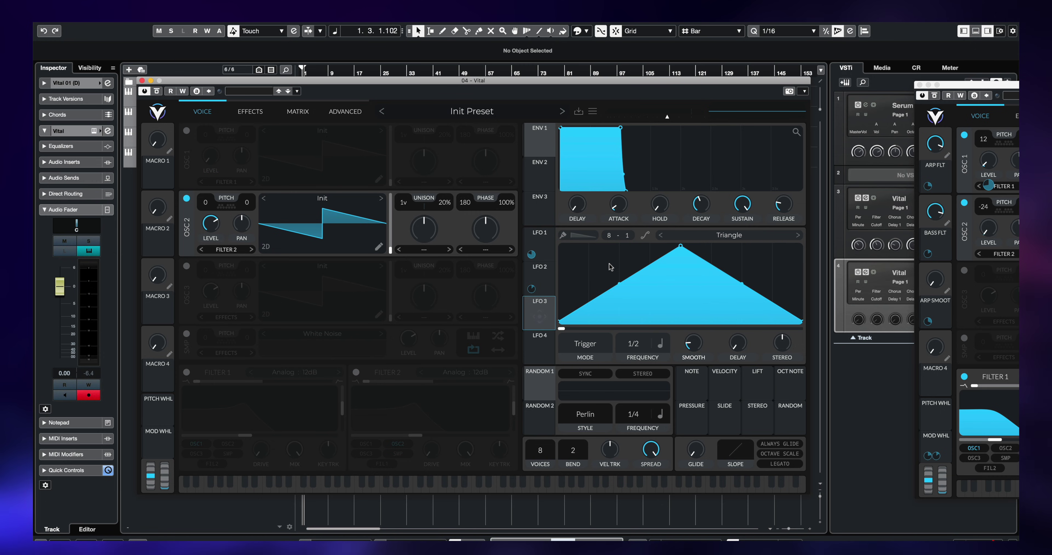
{"action": "right_click", "coordinate": [611, 266]}
{"action": "left_click", "coordinate": [619, 283]}
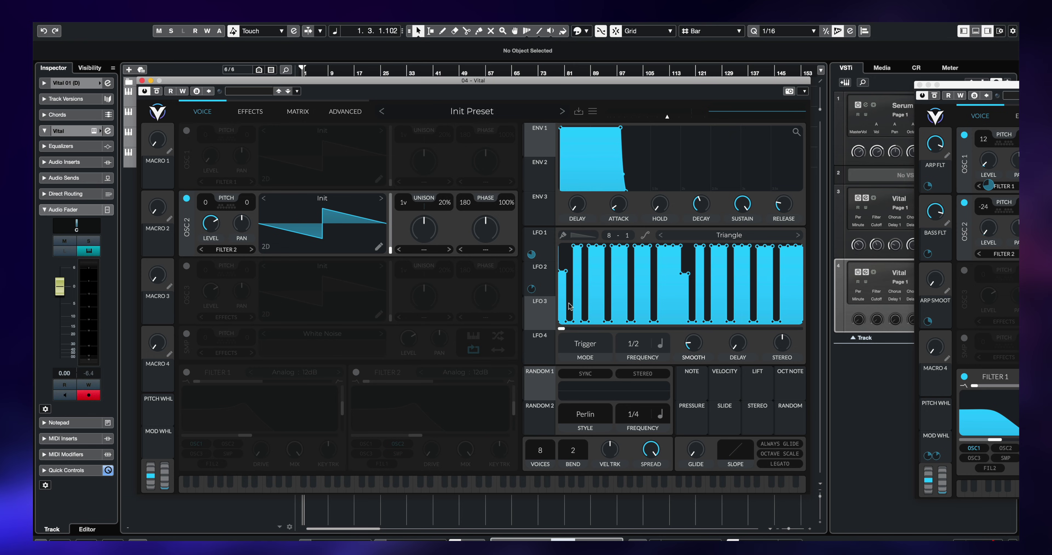
Set LFO 3's horizontal grid to 32 divisions and choose the Step paint brush.
{"action": "left_click_drag", "start_coordinate": [609, 236], "coordinate": [609, 216]}
{"action": "left_click", "coordinate": [583, 235]}
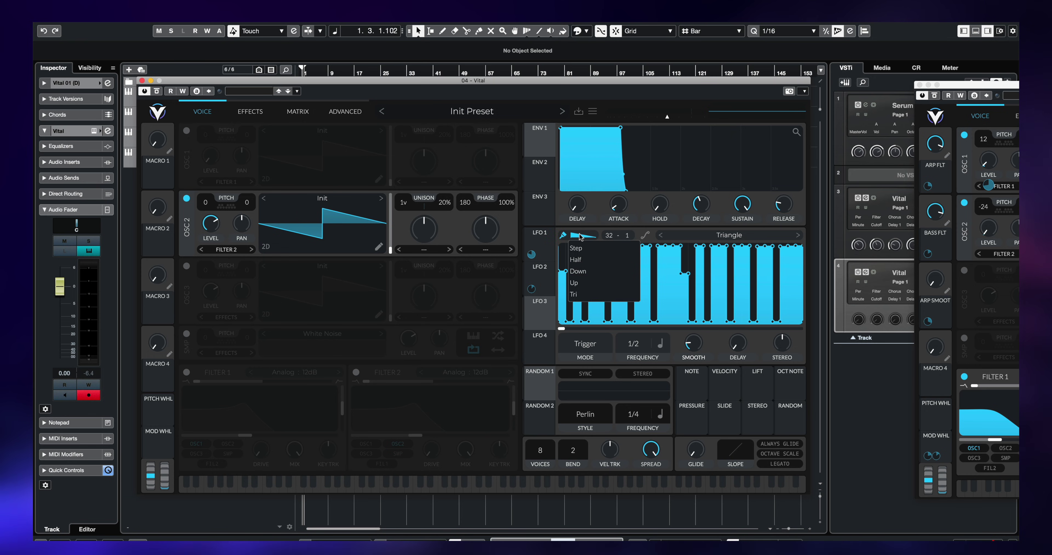
{"action": "left_click", "coordinate": [584, 246]}
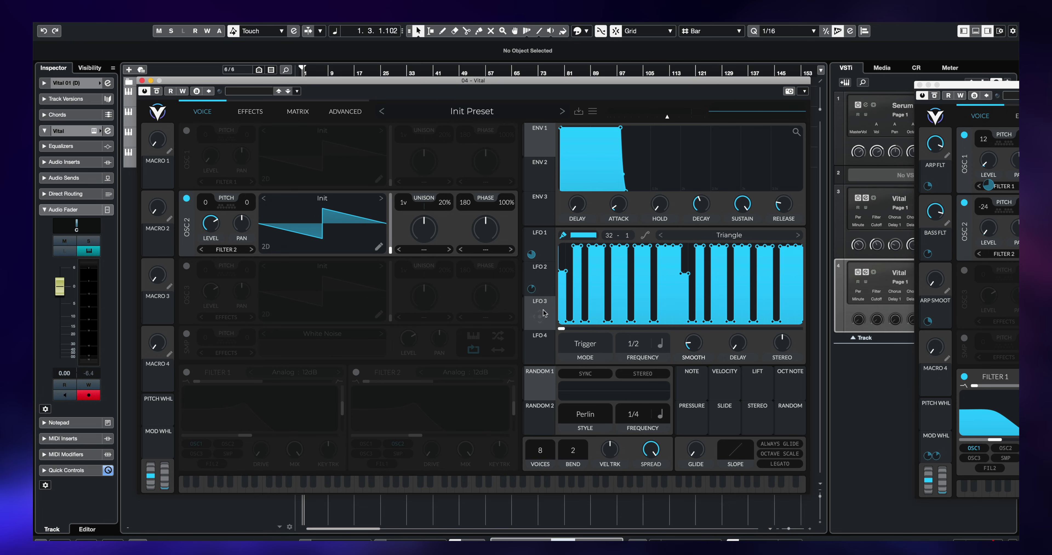
Lower Oscillator 2's level to its minimum and assign LFO 3 to that level.
{"action": "left_click_drag", "start_coordinate": [210, 224], "coordinate": [218, 294]}
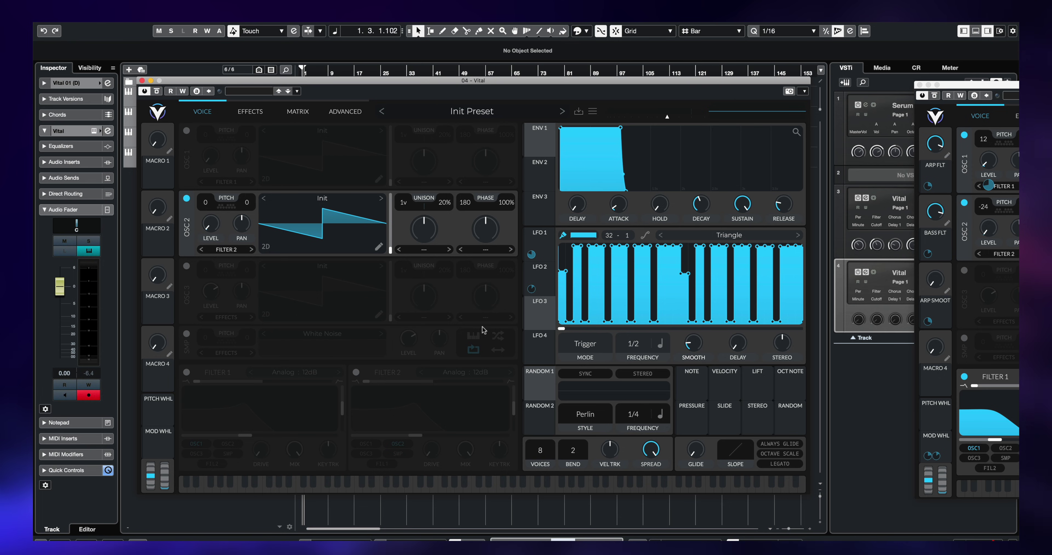
{"action": "left_click_drag", "start_coordinate": [539, 321], "coordinate": [211, 224]}
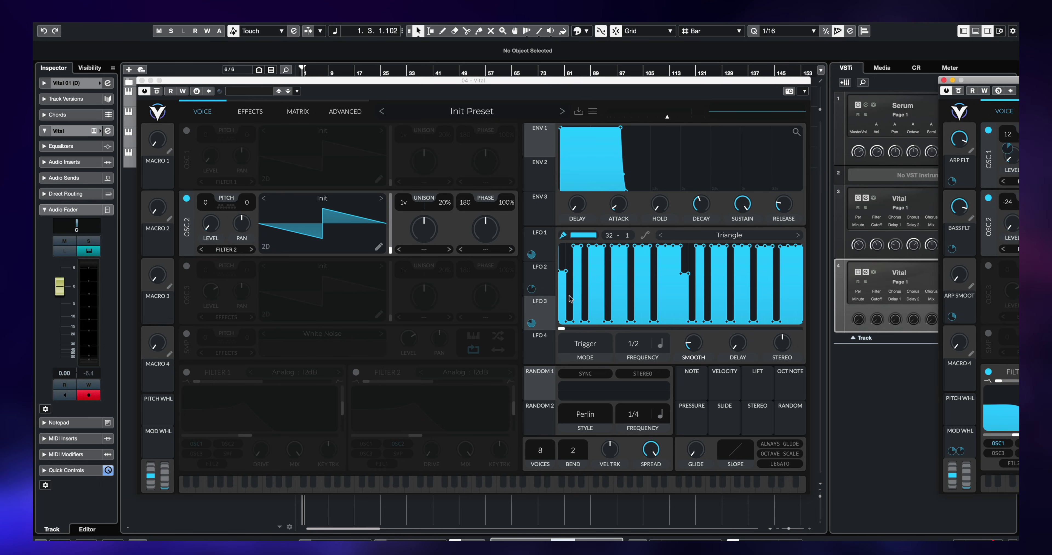
Review the LFO 1 and LFO 2 shapes, and switch back from Oscillator 2 to Oscillator 1.
{"action": "left_click", "coordinate": [547, 249]}
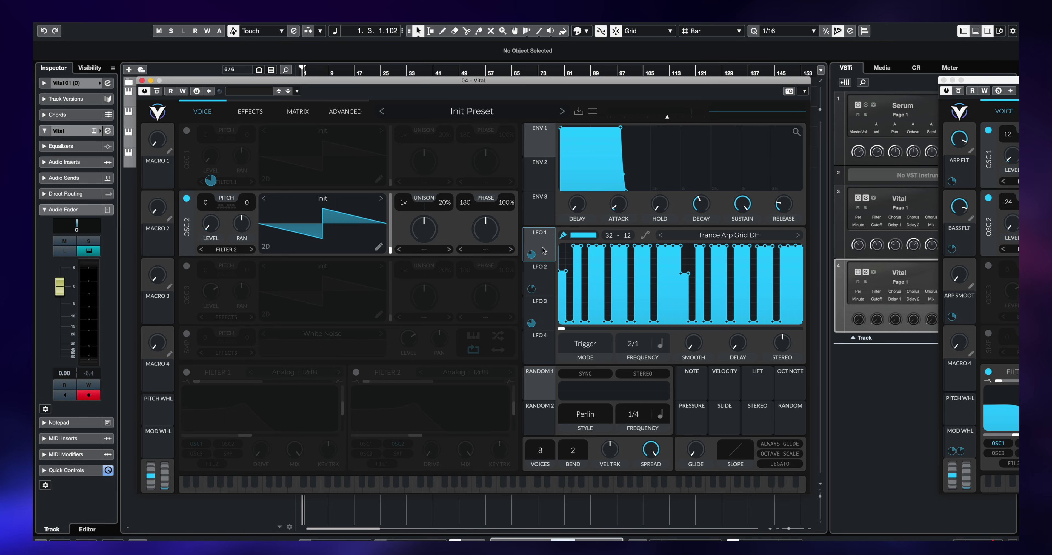
{"action": "left_click", "coordinate": [531, 268]}
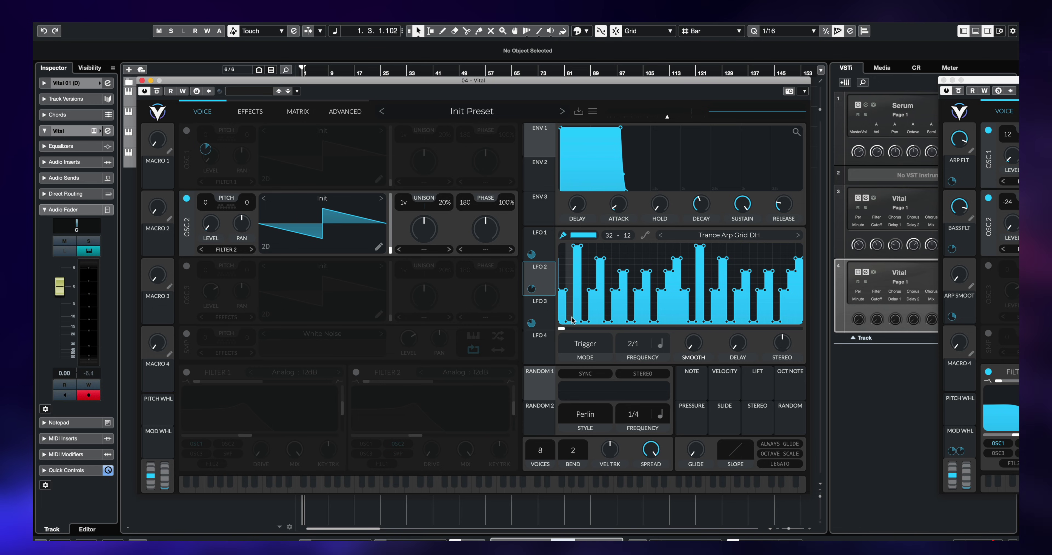
{"action": "left_click", "coordinate": [547, 246]}
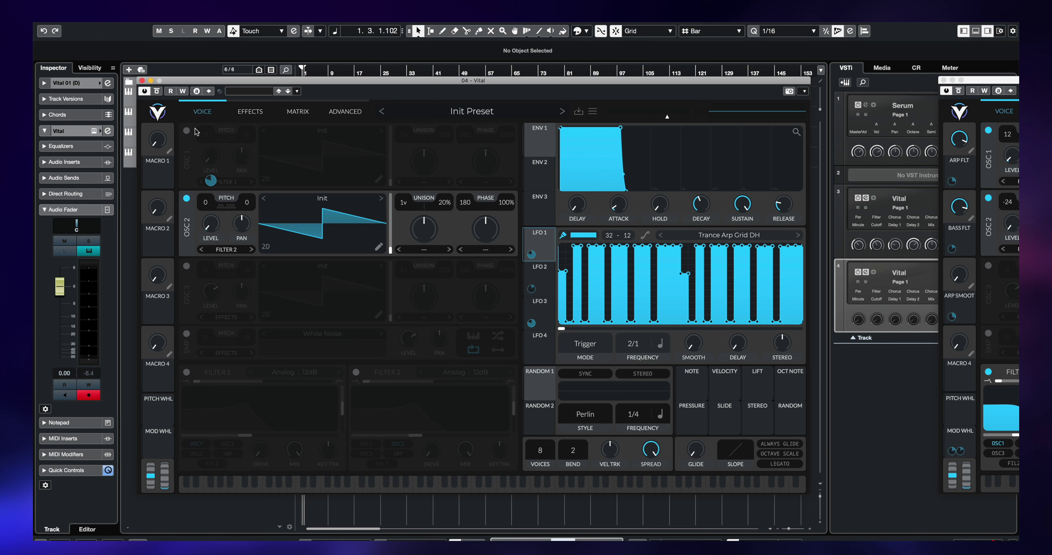
{"action": "left_click", "coordinate": [186, 131]}
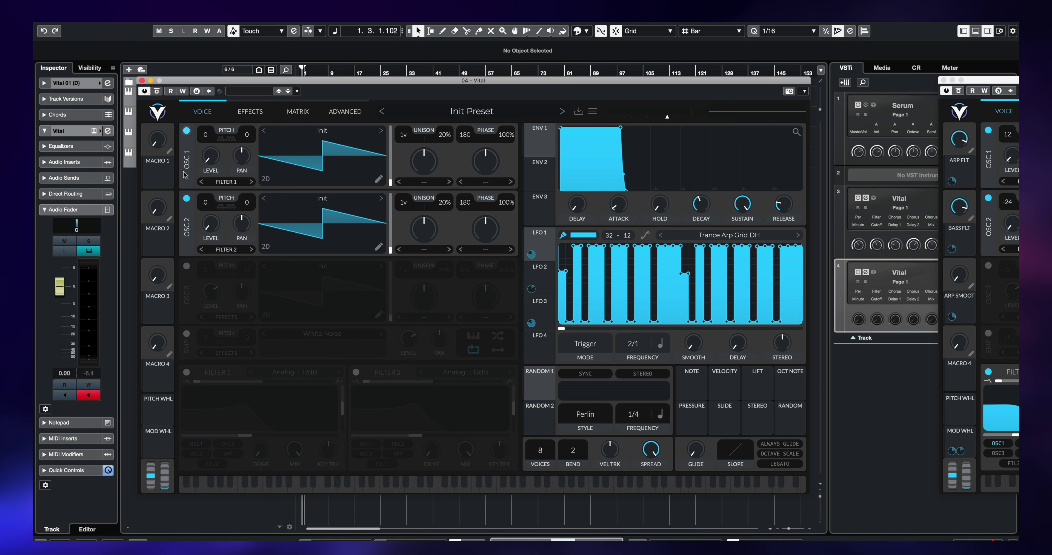
{"action": "left_click", "coordinate": [186, 199]}
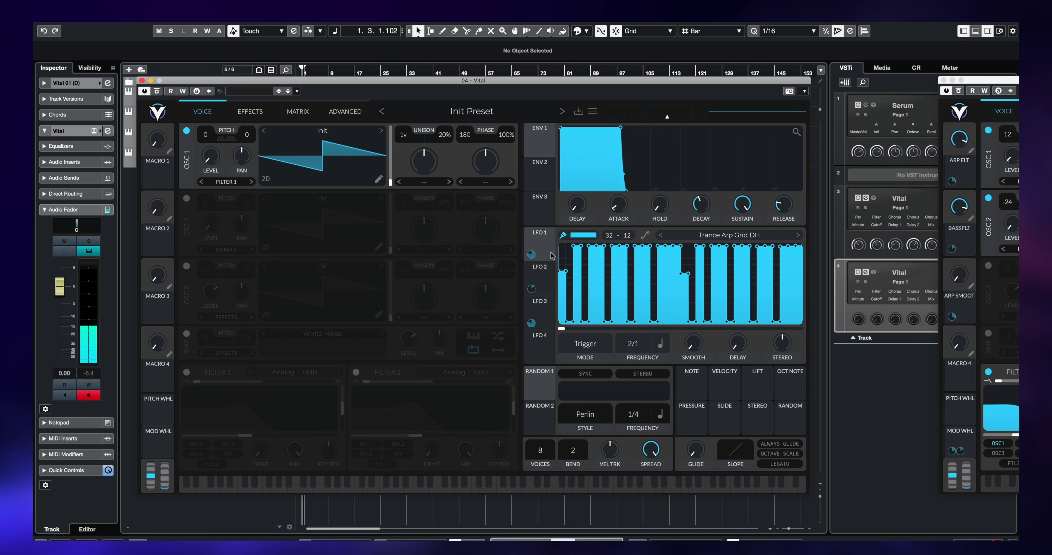
Bypass LFO 1's modulation of Oscillator 1's level.
{"action": "right_click", "coordinate": [533, 257]}
{"action": "left_click", "coordinate": [548, 279]}
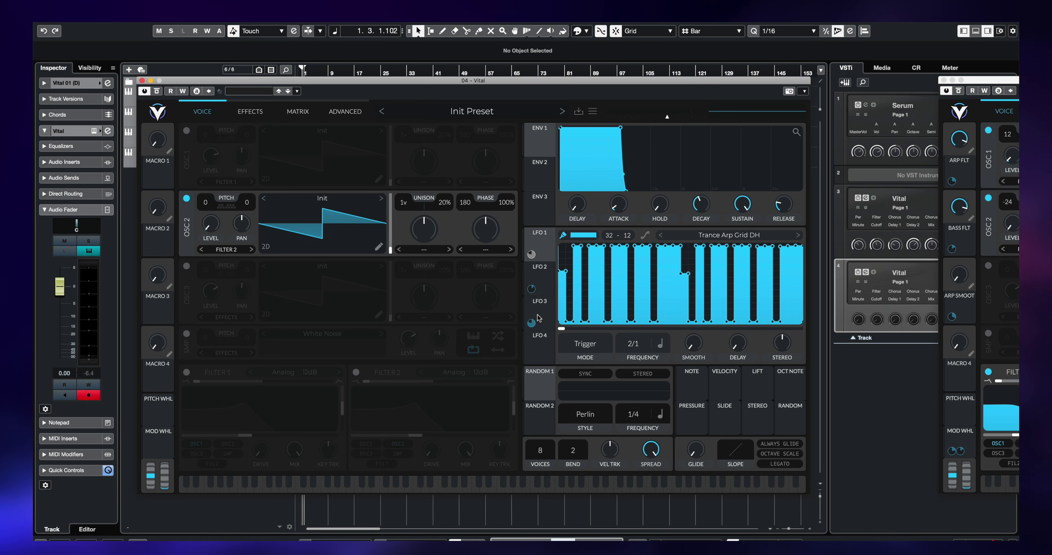
Switch LFO 3 to the Step brush and paint full-height steps across its entire grid.
{"action": "left_click", "coordinate": [541, 317]}
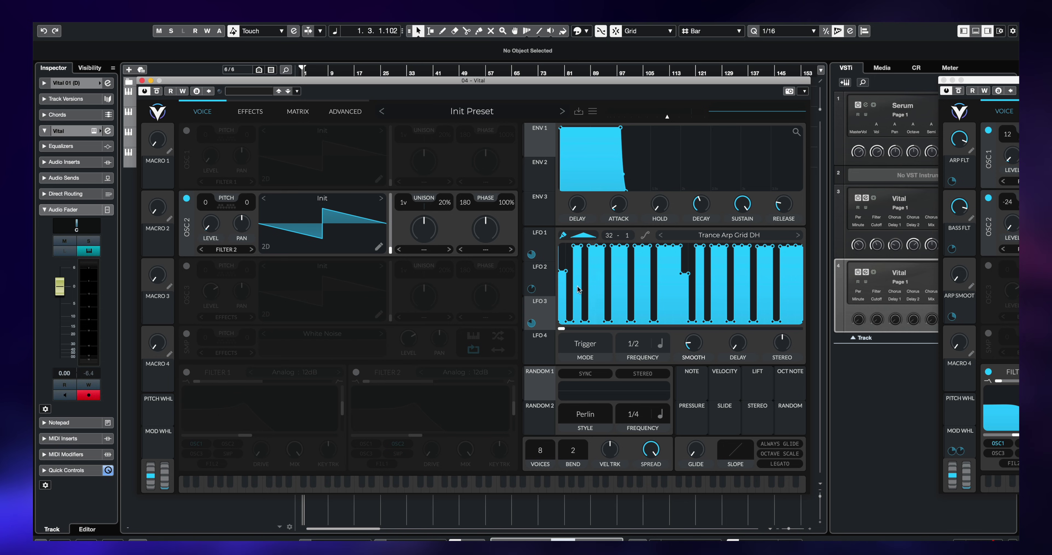
{"action": "mouse_move", "coordinate": [531, 323]}
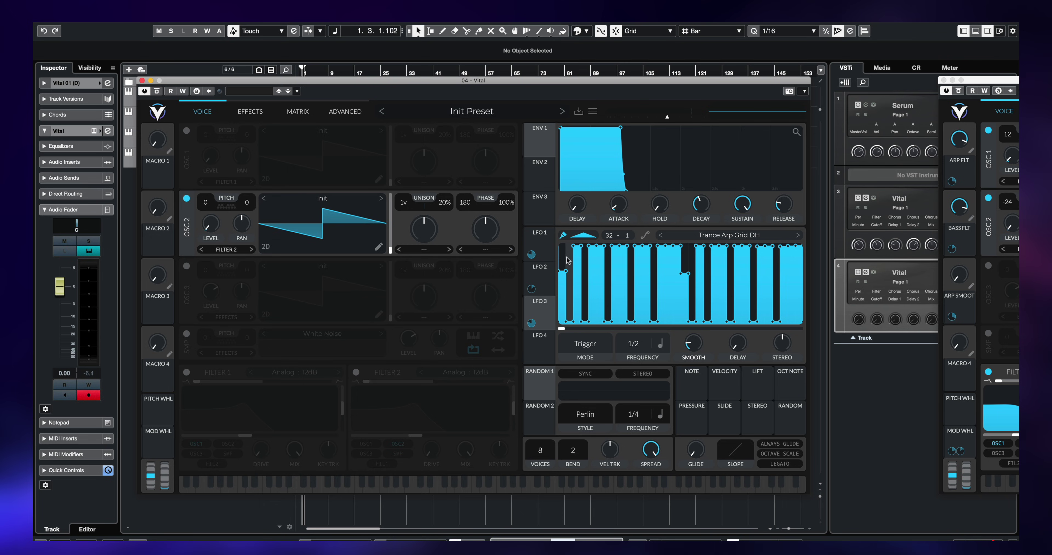
{"action": "left_click", "coordinate": [563, 246]}
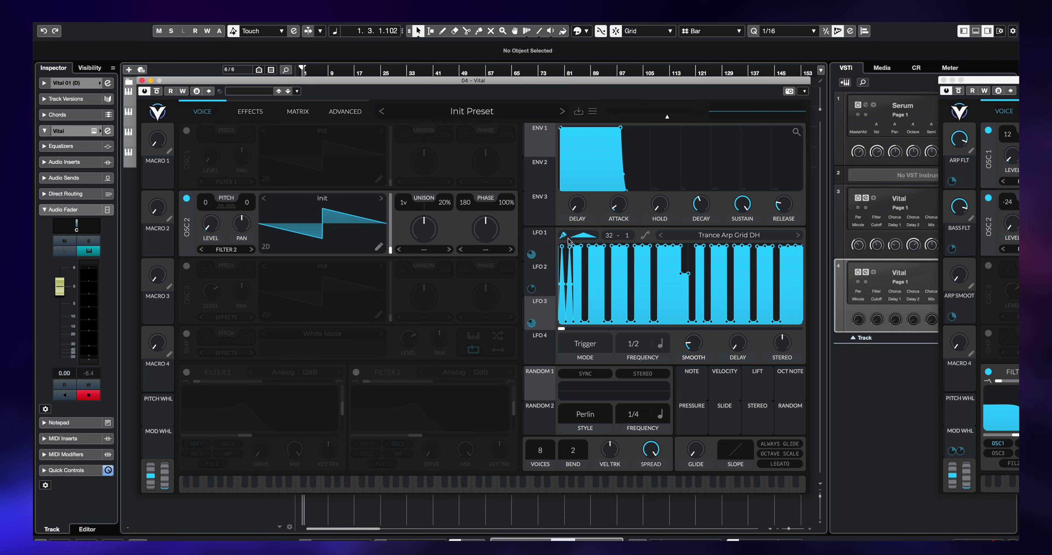
{"action": "left_click", "coordinate": [572, 236]}
{"action": "left_click", "coordinate": [592, 245]}
{"action": "left_click_drag", "start_coordinate": [562, 249], "coordinate": [801, 250]}
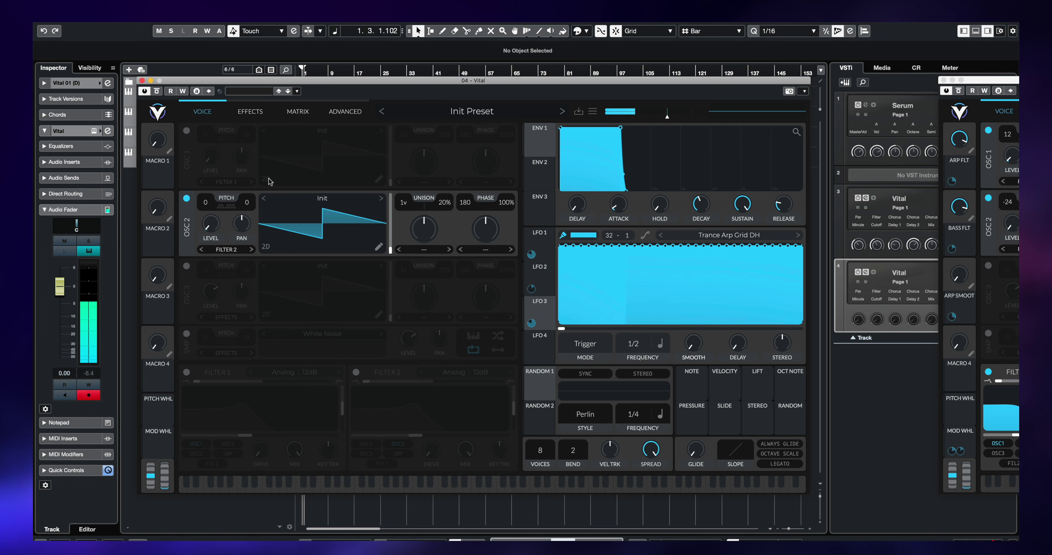
Adjust LFO 3's modulation amount on Oscillator 2's level and set LFO 3's frequency to 2/1.
{"action": "mouse_move", "coordinate": [211, 223]}
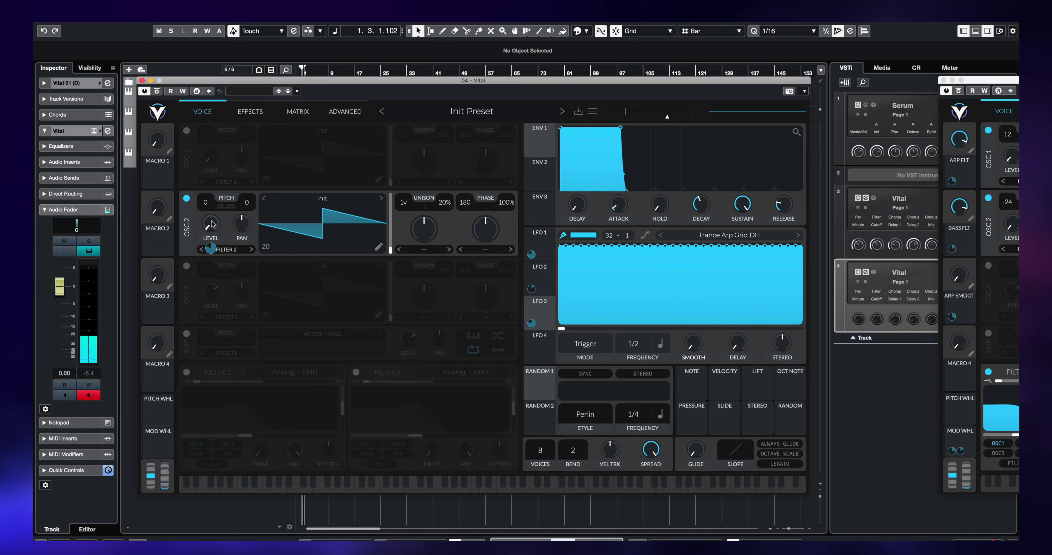
{"action": "left_click_drag", "start_coordinate": [211, 248], "coordinate": [211, 259]}
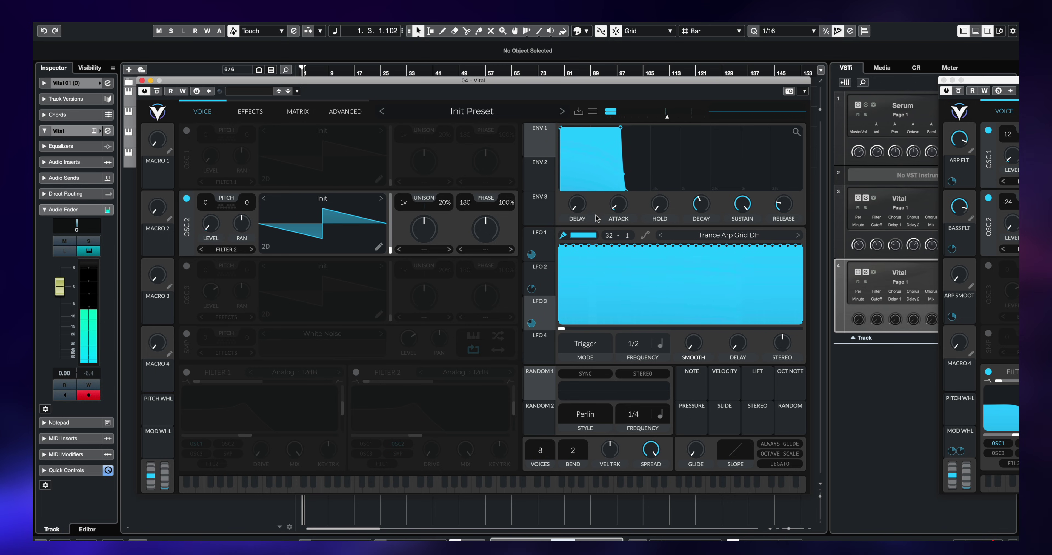
{"action": "scroll", "coordinate": [641, 359], "scroll_direction": "down", "scroll_amount": 2}
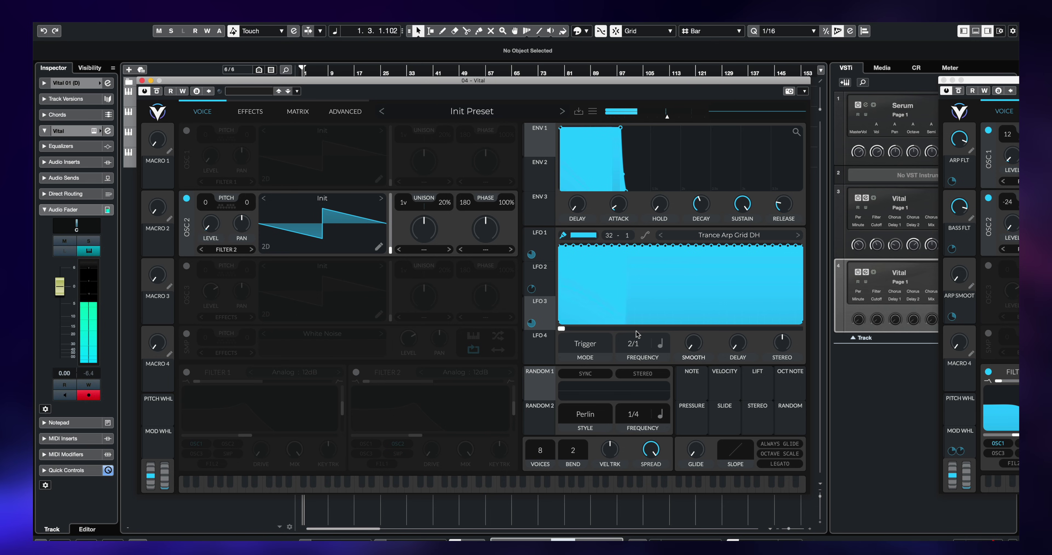
Copy LFO 3's filled shape and paste it into LFO 4.
{"action": "left_click", "coordinate": [545, 280]}
{"action": "left_click", "coordinate": [545, 246]}
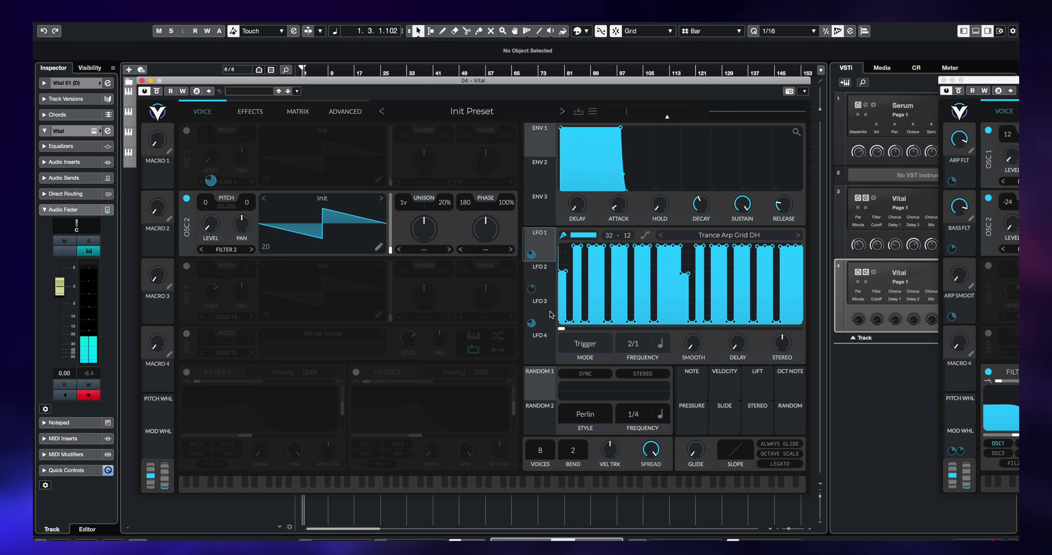
{"action": "left_click", "coordinate": [550, 314]}
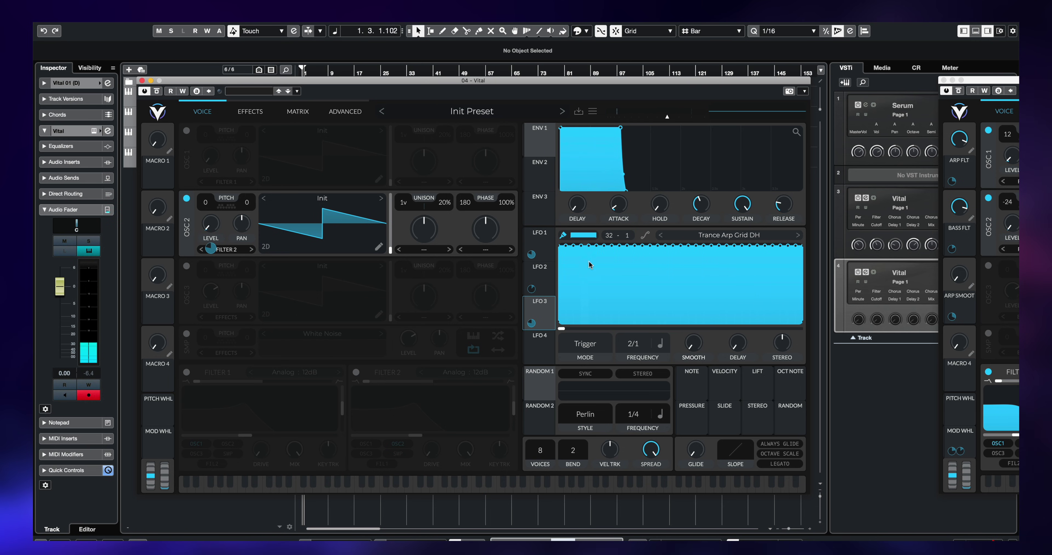
{"action": "right_click", "coordinate": [598, 272]}
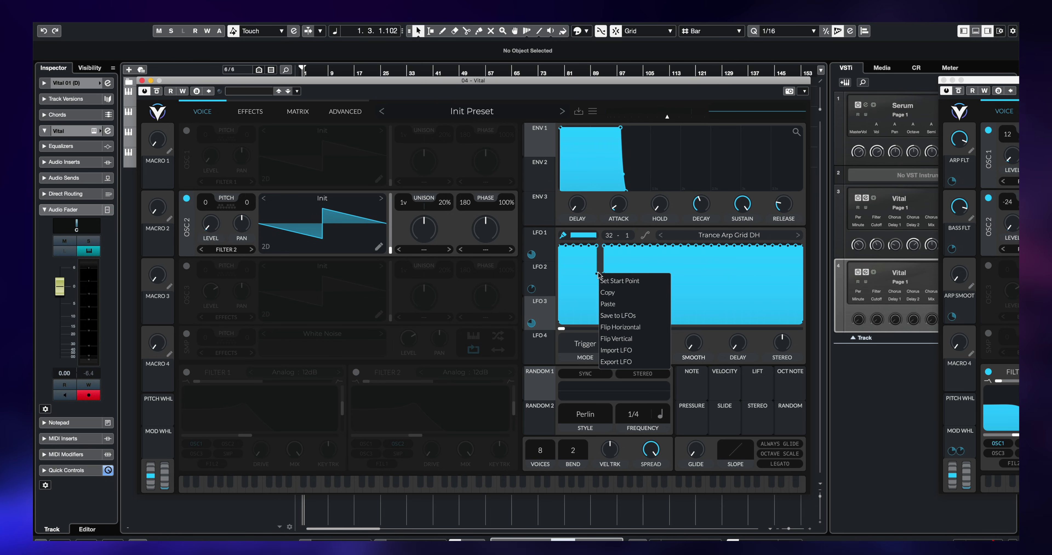
{"action": "left_click", "coordinate": [613, 304]}
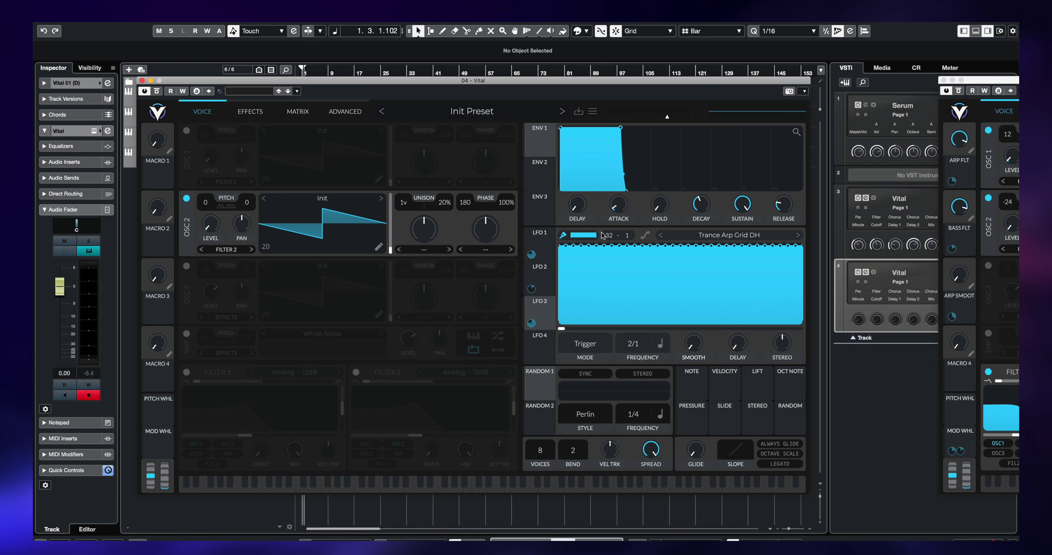
{"action": "left_click", "coordinate": [537, 346]}
{"action": "right_click", "coordinate": [596, 266]}
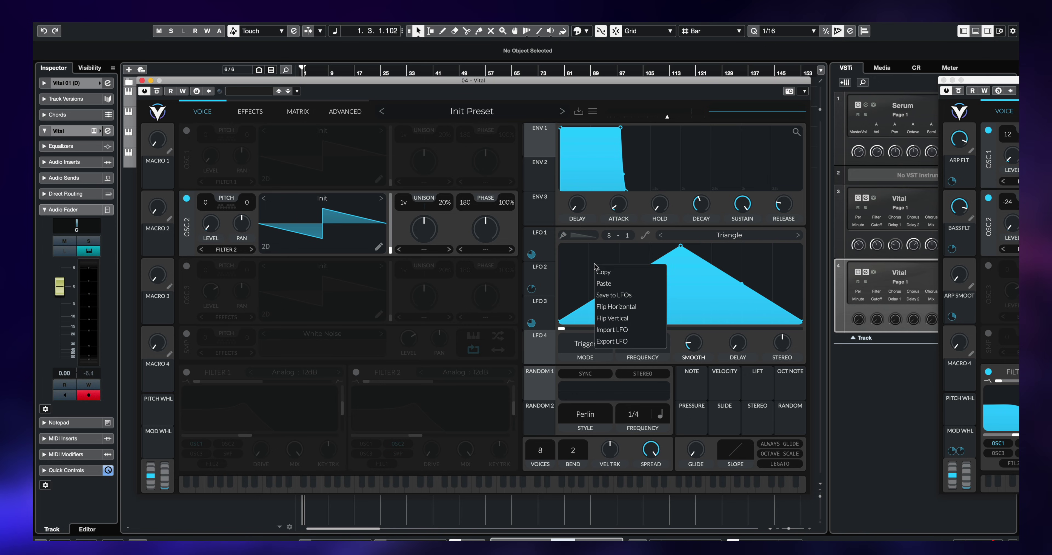
{"action": "left_click", "coordinate": [609, 284]}
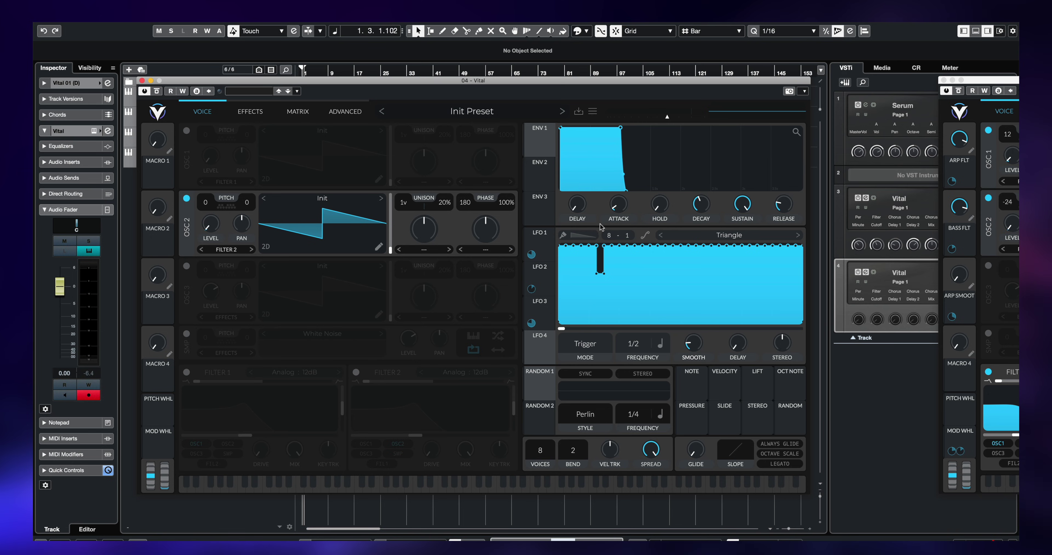
Enable painting with the Step brush on LFO 4 and set its grid to 32 by 12.
{"action": "left_click", "coordinate": [584, 235]}
{"action": "left_click", "coordinate": [574, 249]}
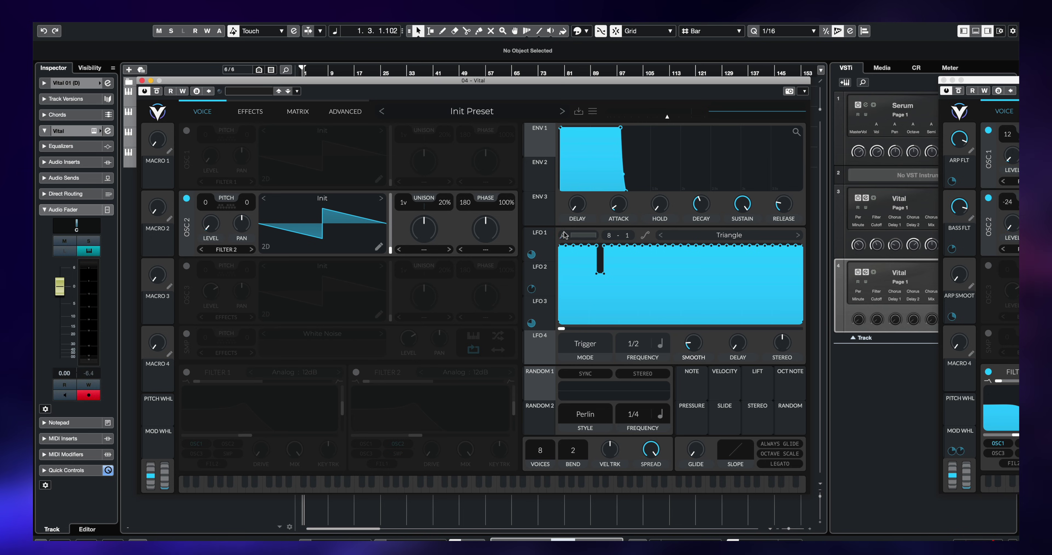
{"action": "left_click", "coordinate": [564, 235]}
{"action": "scroll", "coordinate": [609, 235], "scroll_direction": "up", "scroll_amount": 5}
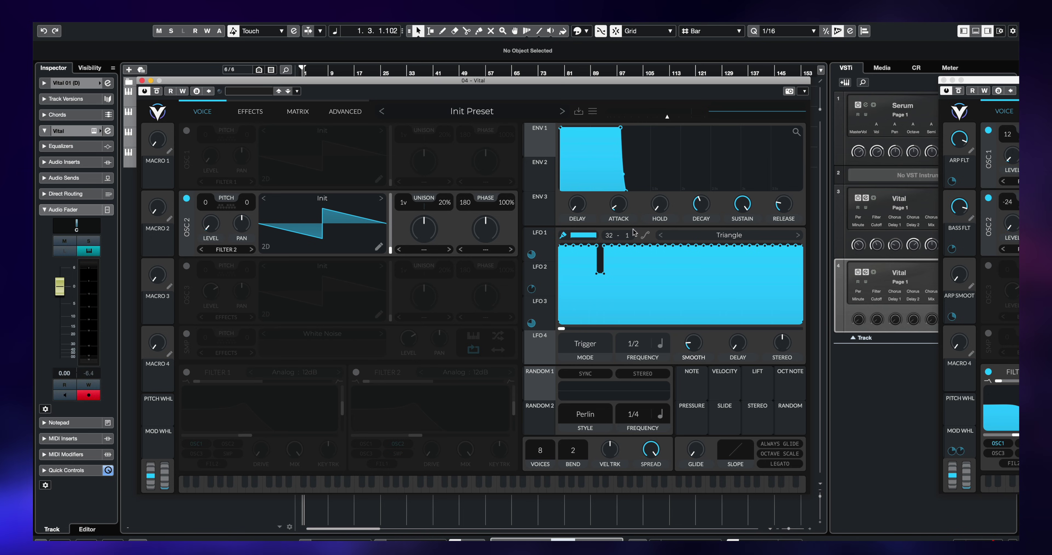
{"action": "left_click_drag", "start_coordinate": [629, 238], "coordinate": [632, 210]}
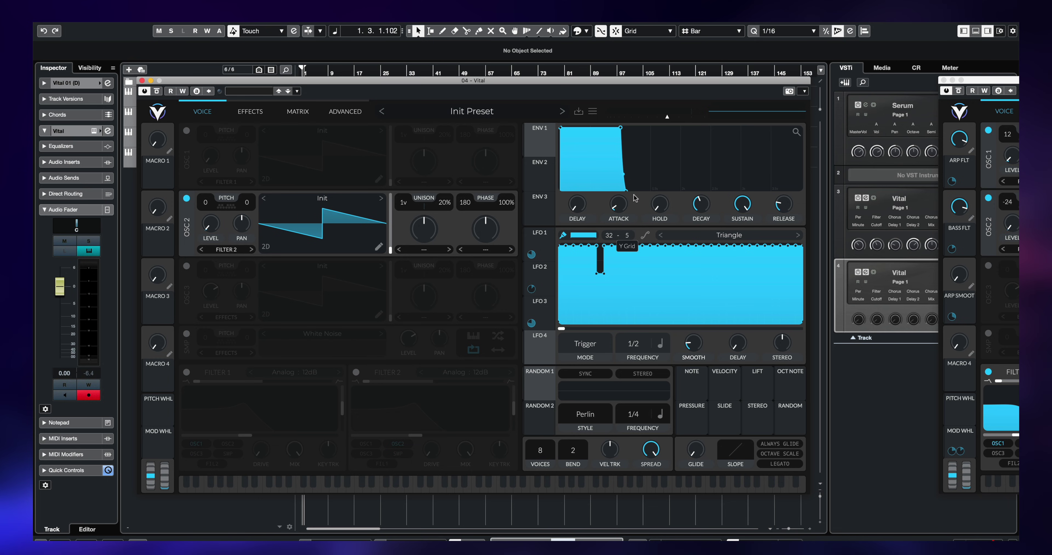
{"action": "left_click_drag", "start_coordinate": [637, 145], "coordinate": [638, 133]}
Assign LFO 4 to Oscillator 2's coarse pitch and enter a smaller modulation amount.
{"action": "left_click_drag", "start_coordinate": [536, 354], "coordinate": [207, 217]}
{"action": "right_click", "coordinate": [207, 217]}
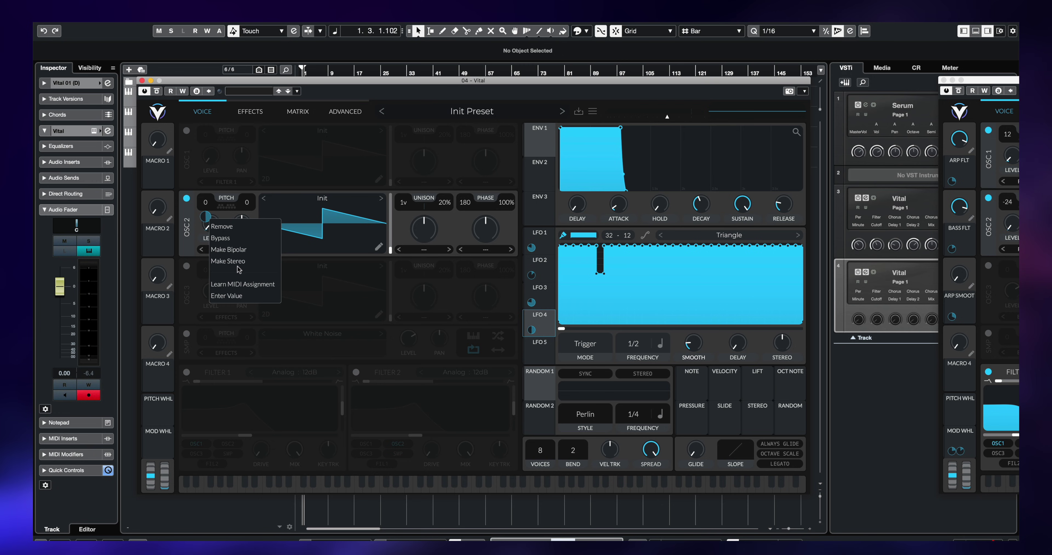
{"action": "left_click", "coordinate": [233, 296]}
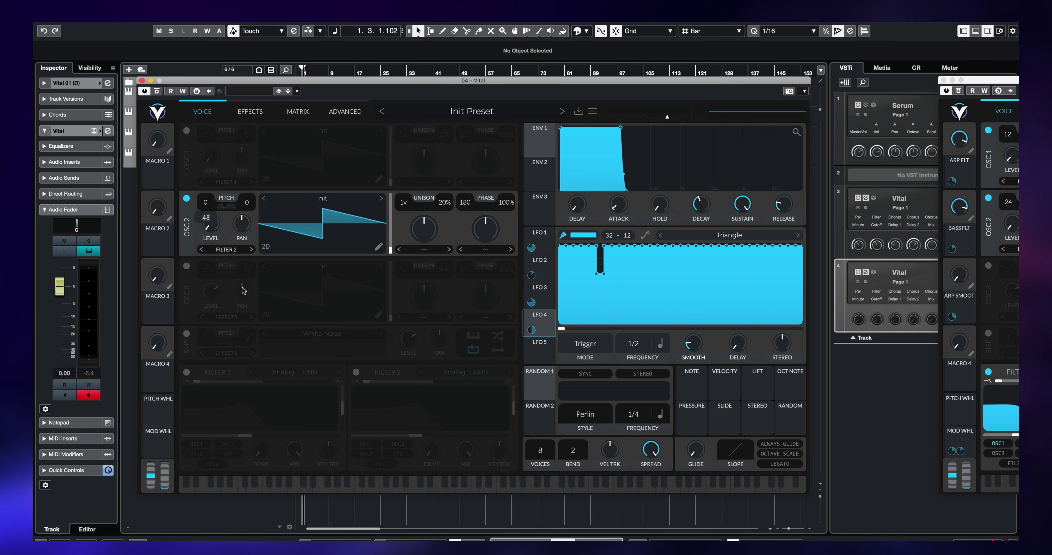
{"action": "key", "text": "Return"}
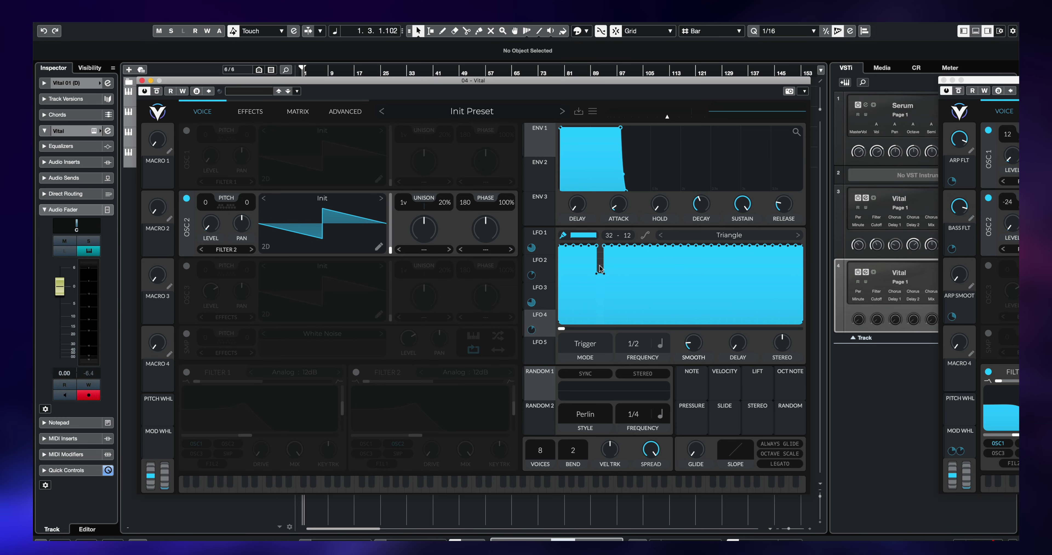
Fill the notch in LFO 4's shape, drop its first step to zero, and set its frequency to 2/1.
{"action": "left_click_drag", "start_coordinate": [600, 269], "coordinate": [564, 340]}
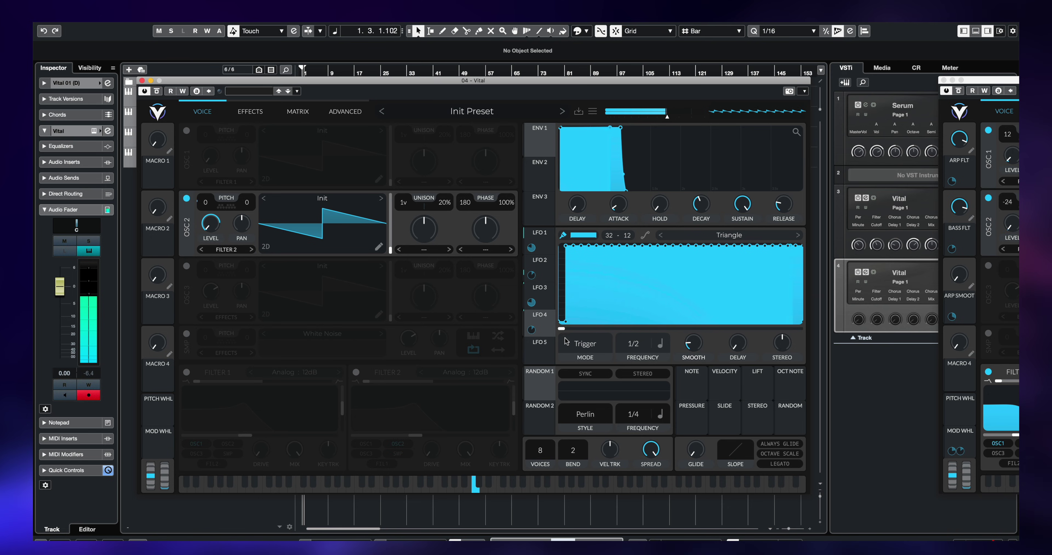
{"action": "left_click_drag", "start_coordinate": [633, 345], "coordinate": [639, 355]}
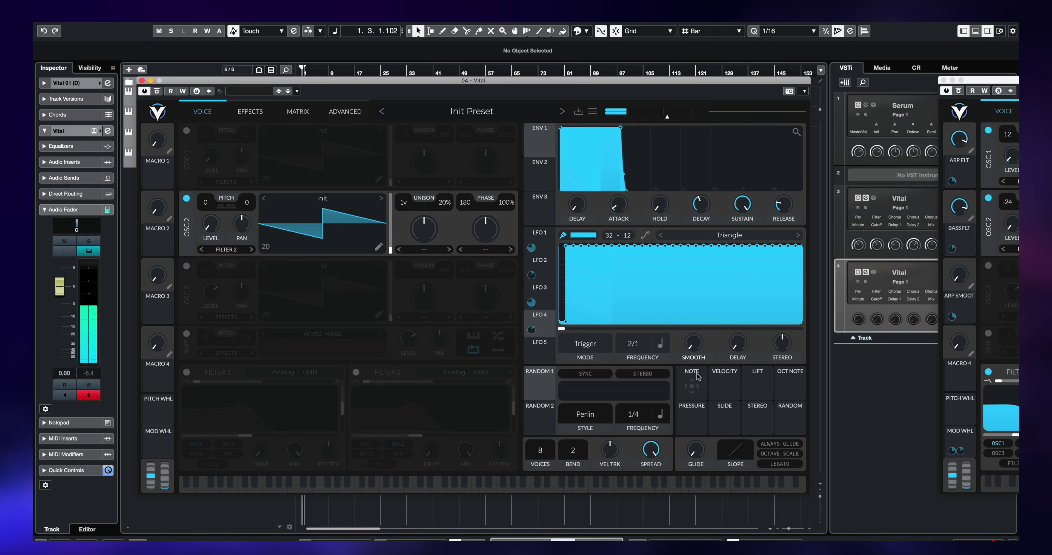
Transpose Oscillator 2 to -24 semitones.
{"action": "left_click_drag", "start_coordinate": [206, 202], "coordinate": [208, 233]}
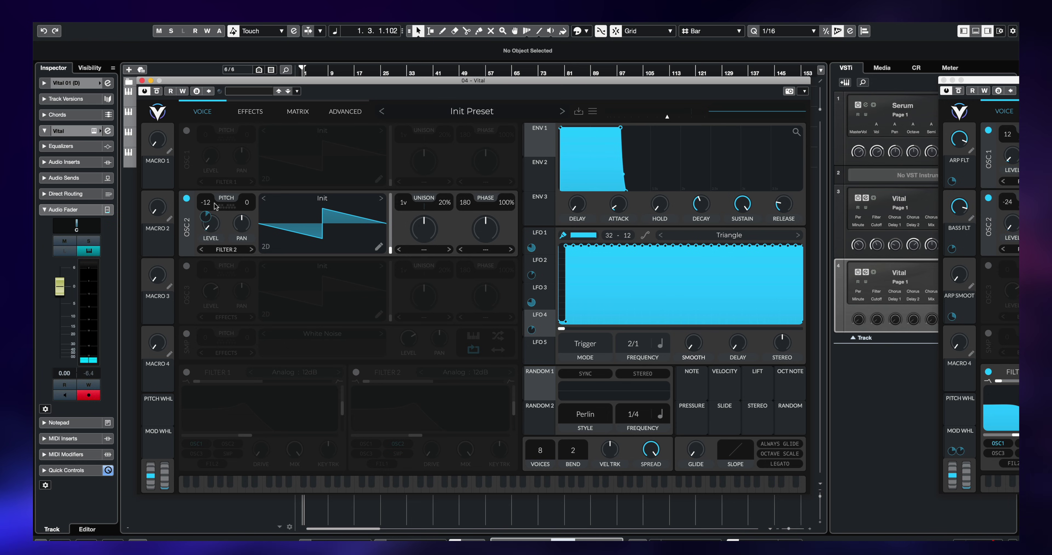
{"action": "left_click_drag", "start_coordinate": [213, 207], "coordinate": [206, 231]}
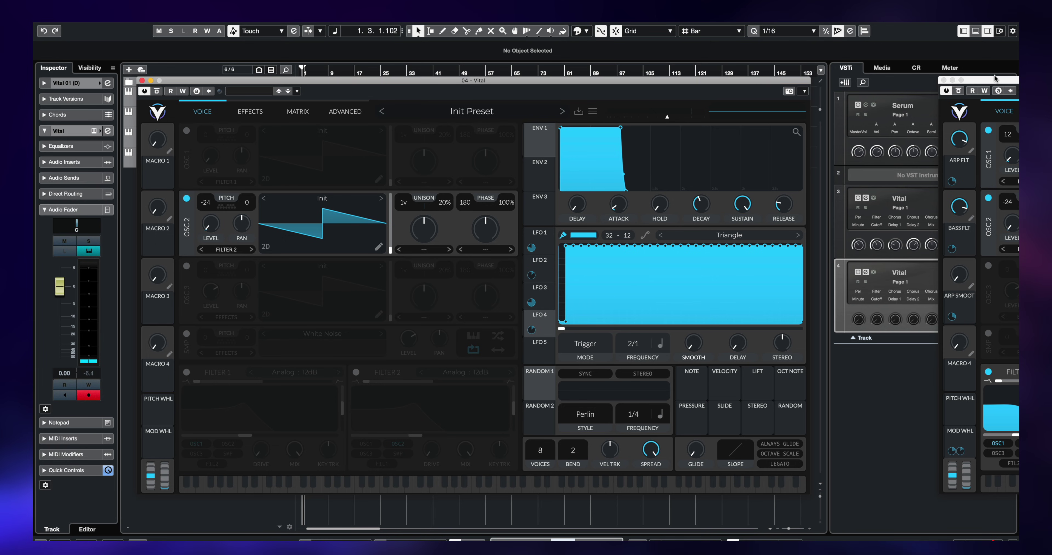
Bring up the Trance Arp Video preset and compare its LFO 1 arp pattern with its LFO 3 bass pitch pattern.
{"action": "left_click_drag", "start_coordinate": [995, 78], "coordinate": [149, 60]}
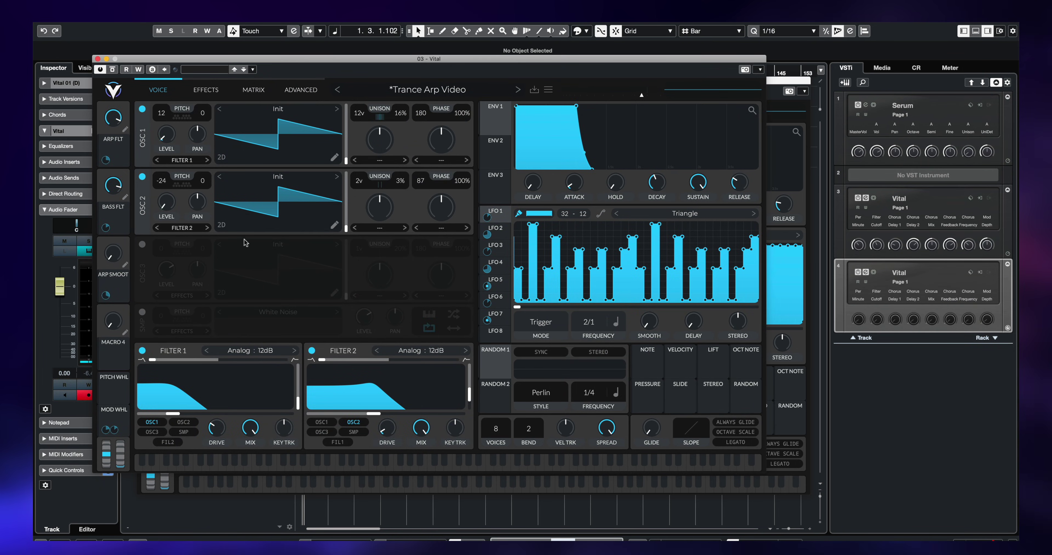
{"action": "mouse_move", "coordinate": [159, 196]}
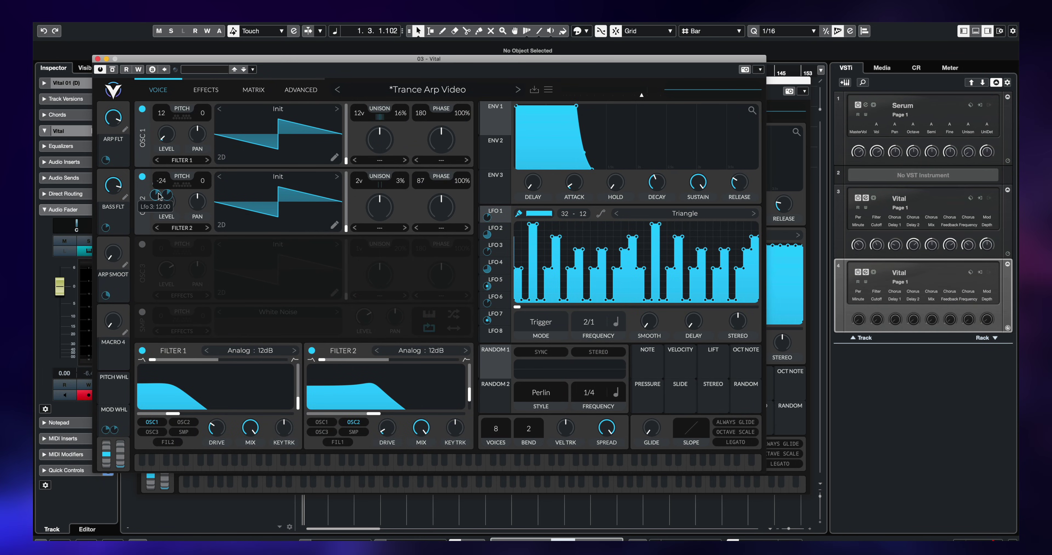
{"action": "left_click", "coordinate": [501, 247]}
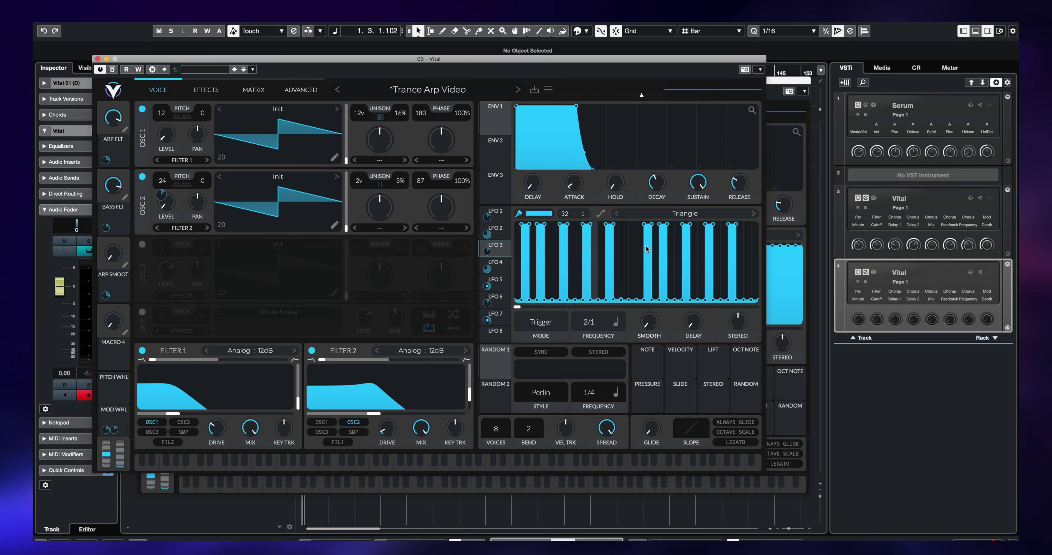
{"action": "left_click", "coordinate": [502, 218]}
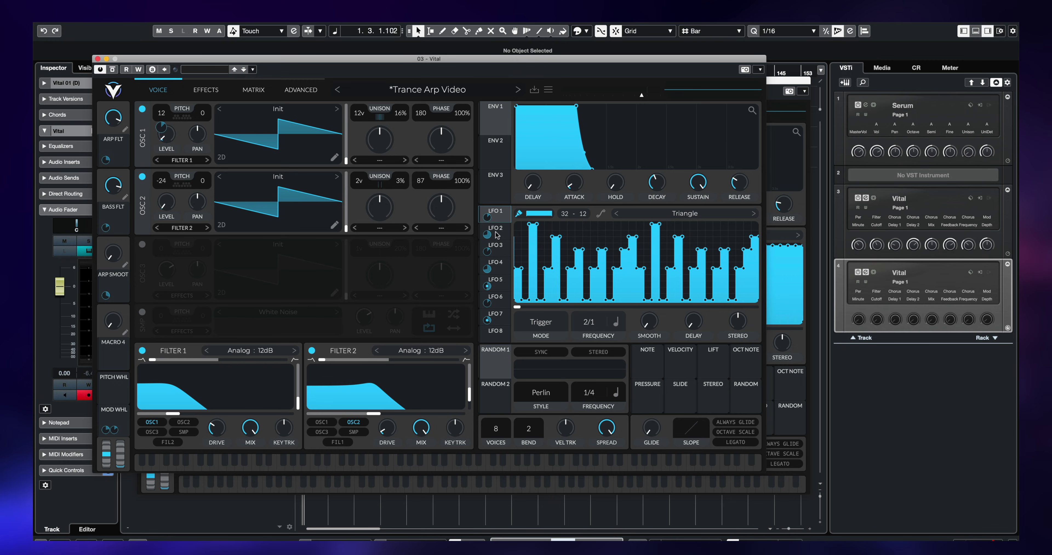
{"action": "left_click", "coordinate": [503, 254]}
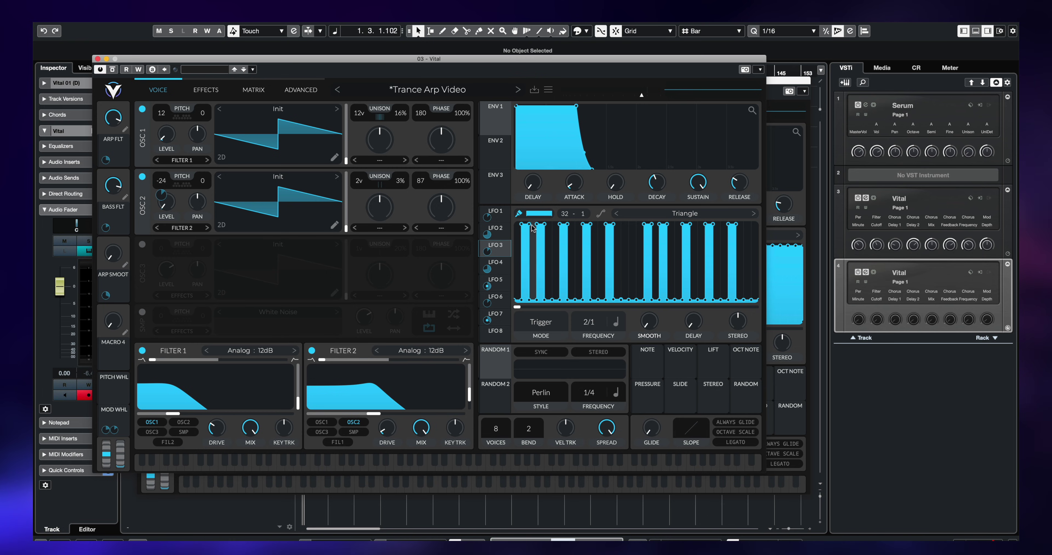
{"action": "left_click", "coordinate": [510, 215]}
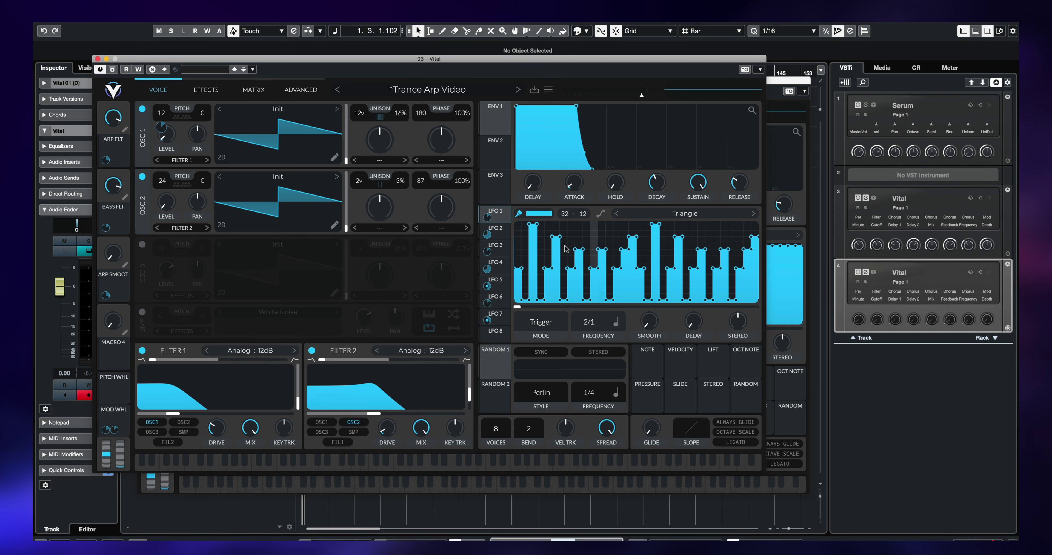
{"action": "left_click", "coordinate": [497, 247]}
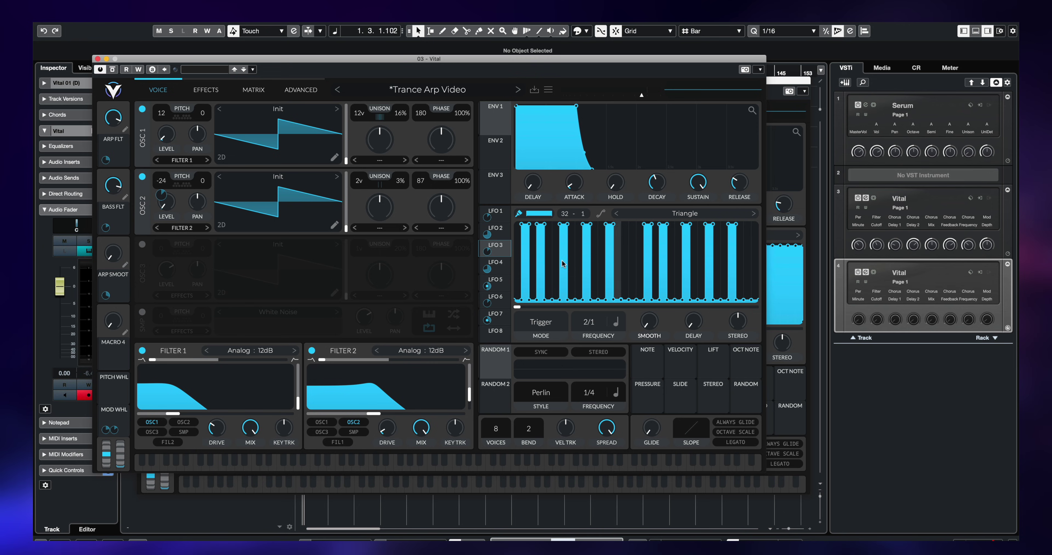
Return to the Init Preset window and drop LFO 4's steps 3, 5, 7 and 8 to zero.
{"action": "left_click", "coordinate": [165, 71]}
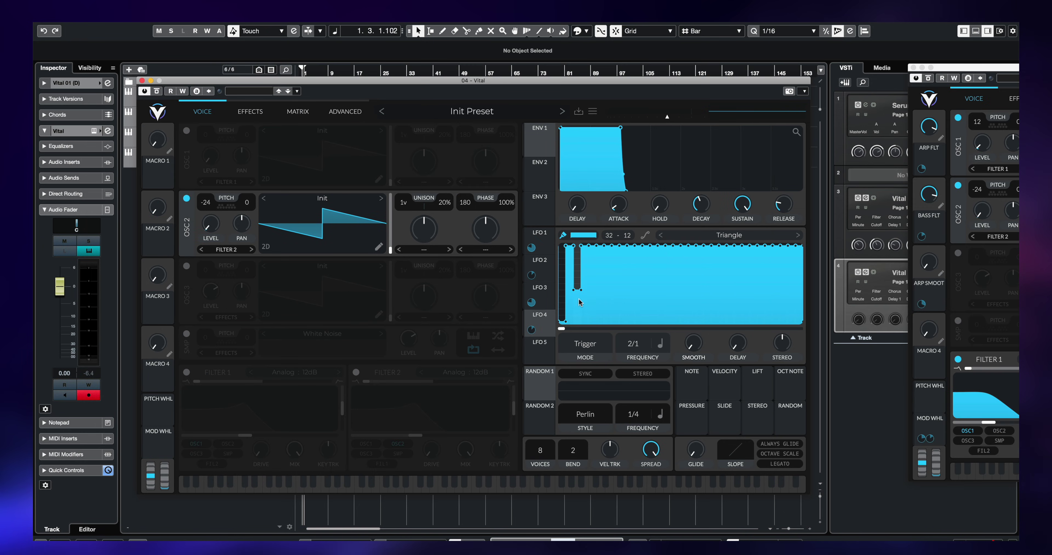
{"action": "left_click", "coordinate": [593, 311]}
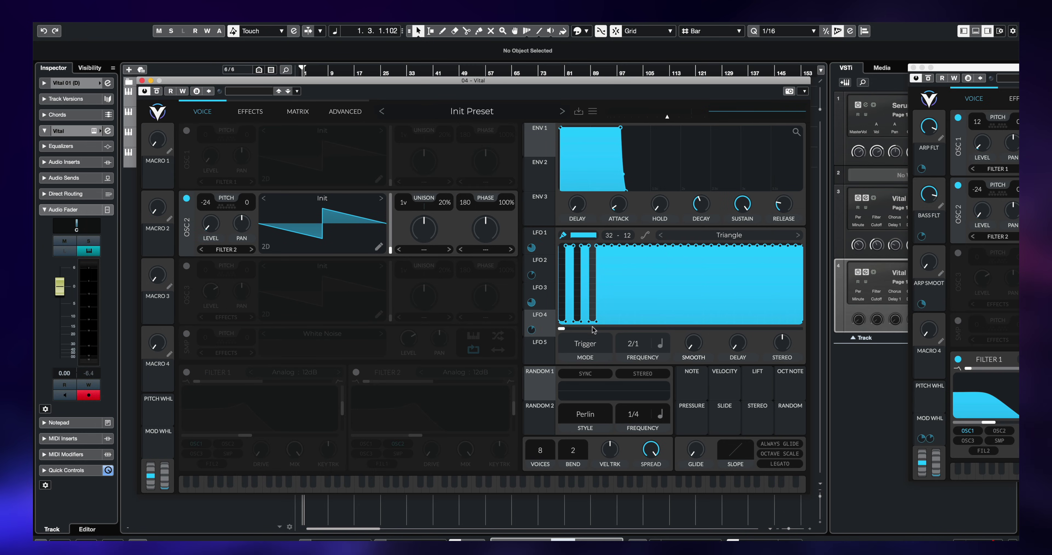
{"action": "left_click_drag", "start_coordinate": [610, 264], "coordinate": [613, 328]}
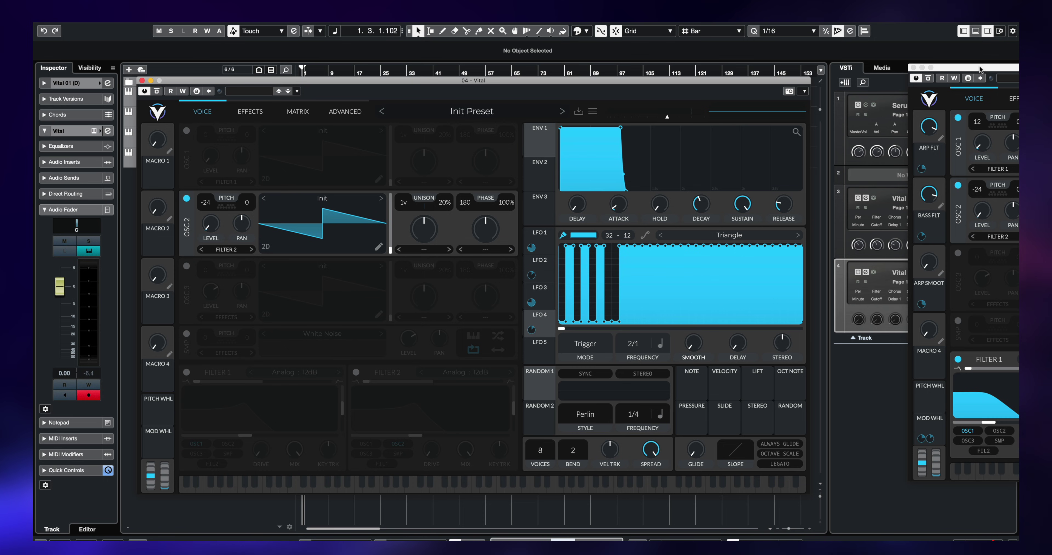
Check the Trance Arp Video bass pattern, and reshape LFO 4's steps 6 to 12 so only 7 and 10 are at full height.
{"action": "left_click_drag", "start_coordinate": [979, 69], "coordinate": [398, 70]}
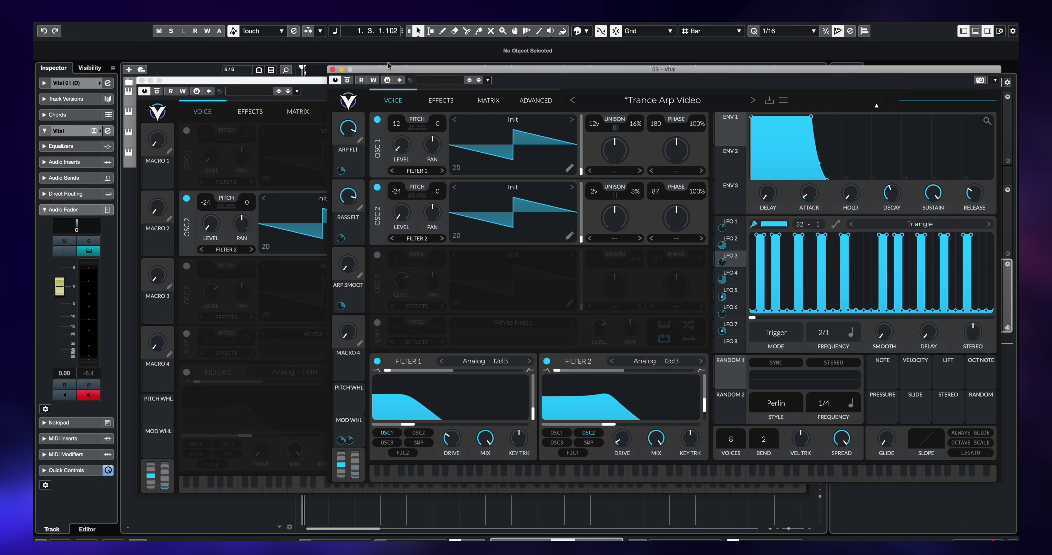
{"action": "left_click_drag", "start_coordinate": [388, 67], "coordinate": [1010, 67]}
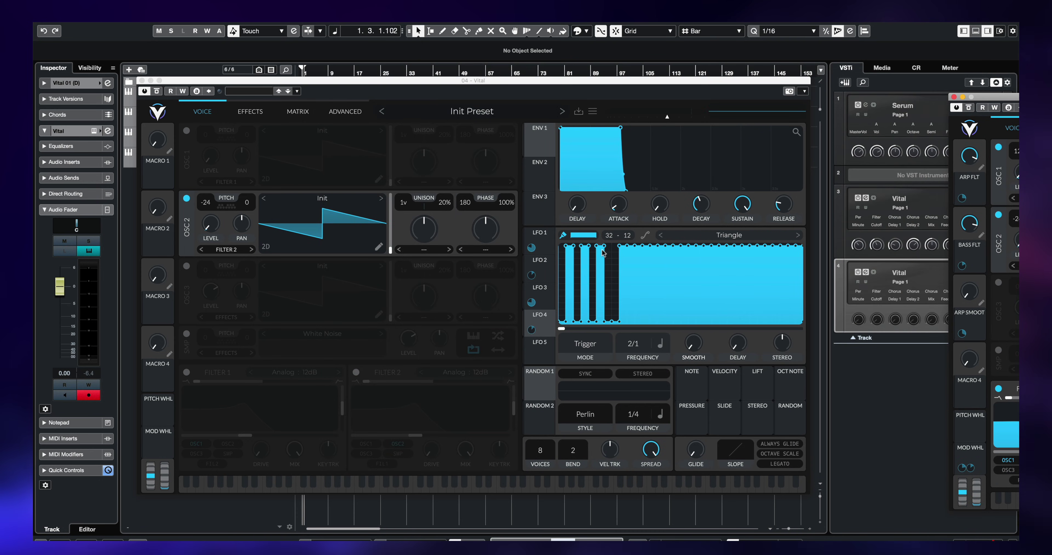
{"action": "mouse_move", "coordinate": [603, 253]}
{"action": "left_mouse_down"}
{"action": "mouse_move", "coordinate": [600, 323]}
{"action": "mouse_move", "coordinate": [607, 231]}
{"action": "left_mouse_up"}
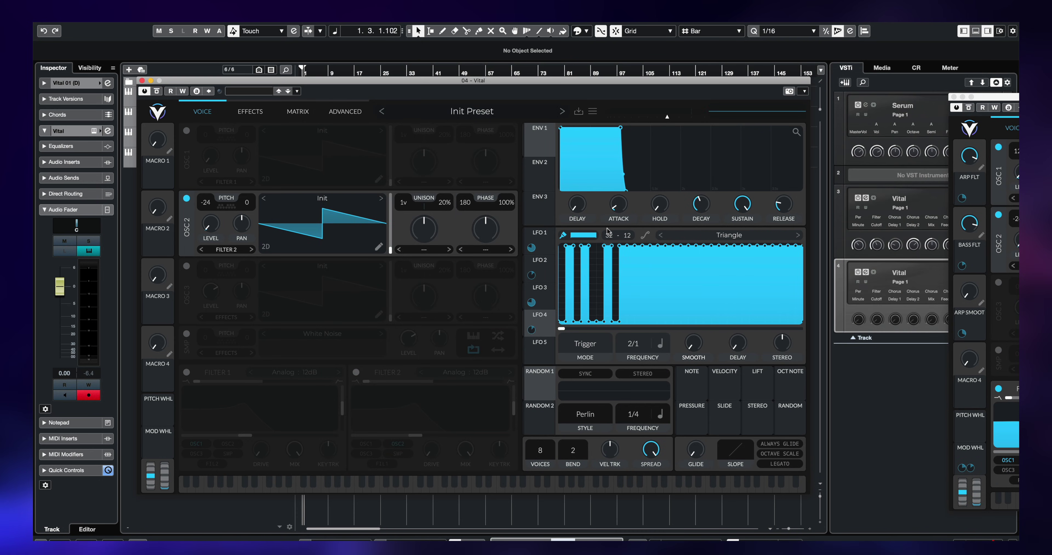
{"action": "left_click_drag", "start_coordinate": [624, 264], "coordinate": [624, 325]}
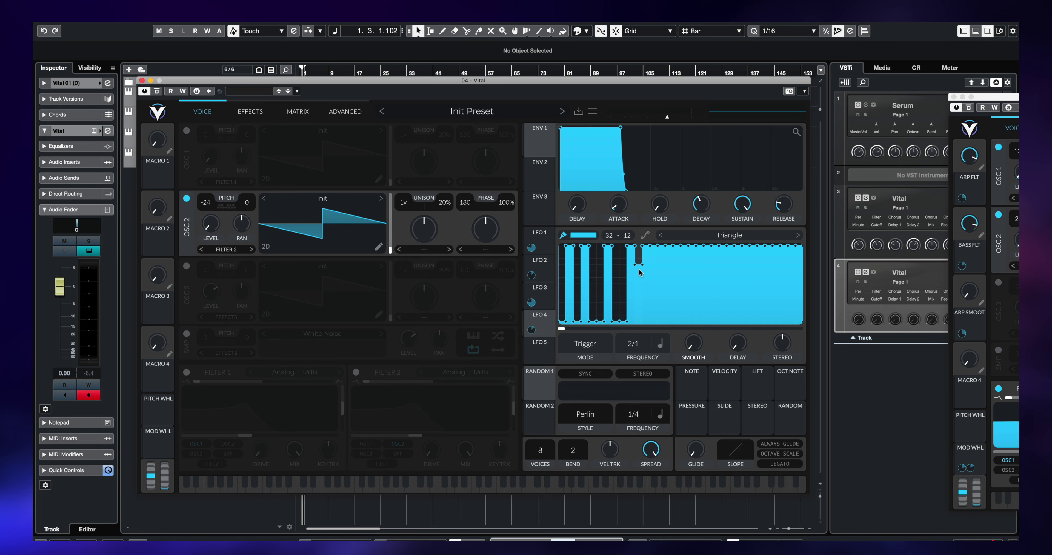
{"action": "left_click_drag", "start_coordinate": [640, 269], "coordinate": [640, 331]}
{"action": "left_click", "coordinate": [642, 334]}
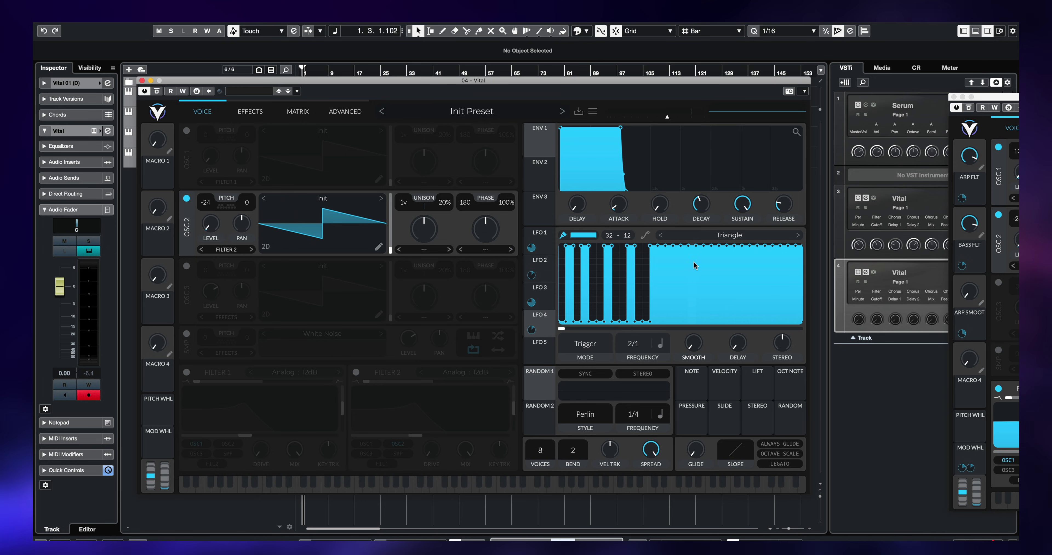
Drop LFO 4's steps from 14 onward to zero, keeping only steps 18, 20, 22, 25 and 28 at full height.
{"action": "mouse_move", "coordinate": [662, 252]}
{"action": "left_mouse_down"}
{"action": "mouse_move", "coordinate": [667, 339]}
{"action": "mouse_move", "coordinate": [684, 286]}
{"action": "mouse_move", "coordinate": [682, 349]}
{"action": "left_mouse_up"}
{"action": "left_click_drag", "start_coordinate": [699, 250], "coordinate": [701, 327]}
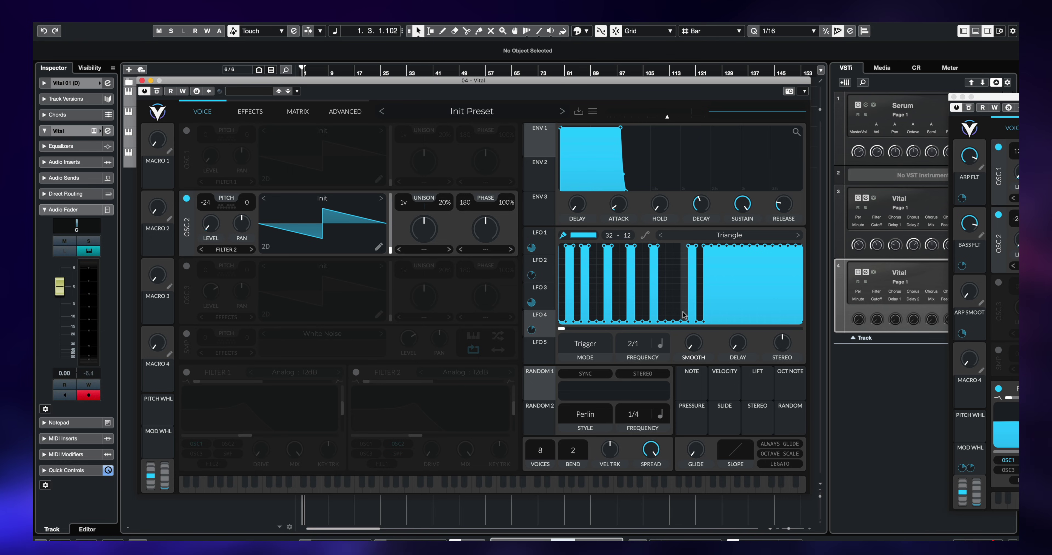
{"action": "left_click_drag", "start_coordinate": [715, 267], "coordinate": [714, 330]}
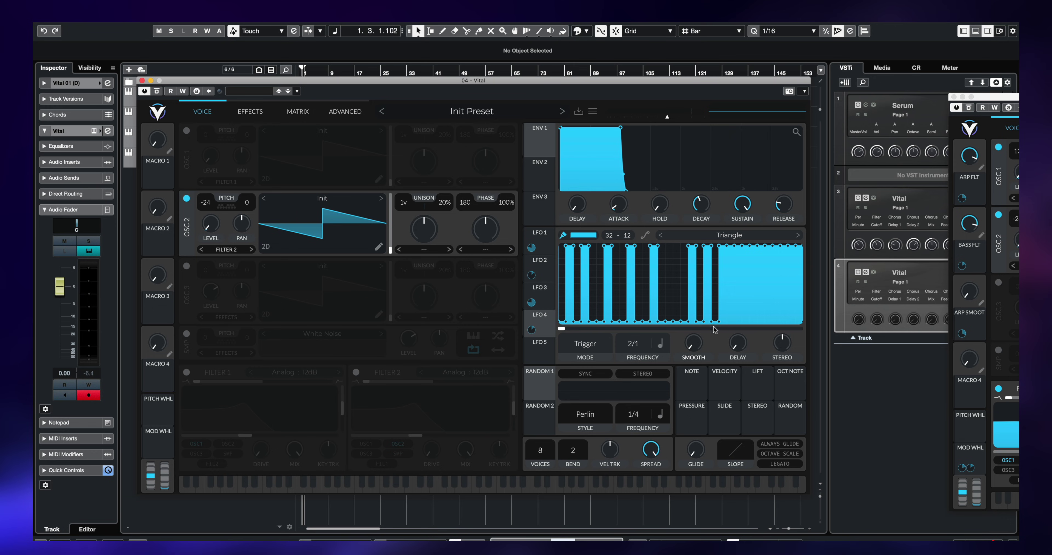
{"action": "left_click_drag", "start_coordinate": [734, 251], "coordinate": [745, 322]}
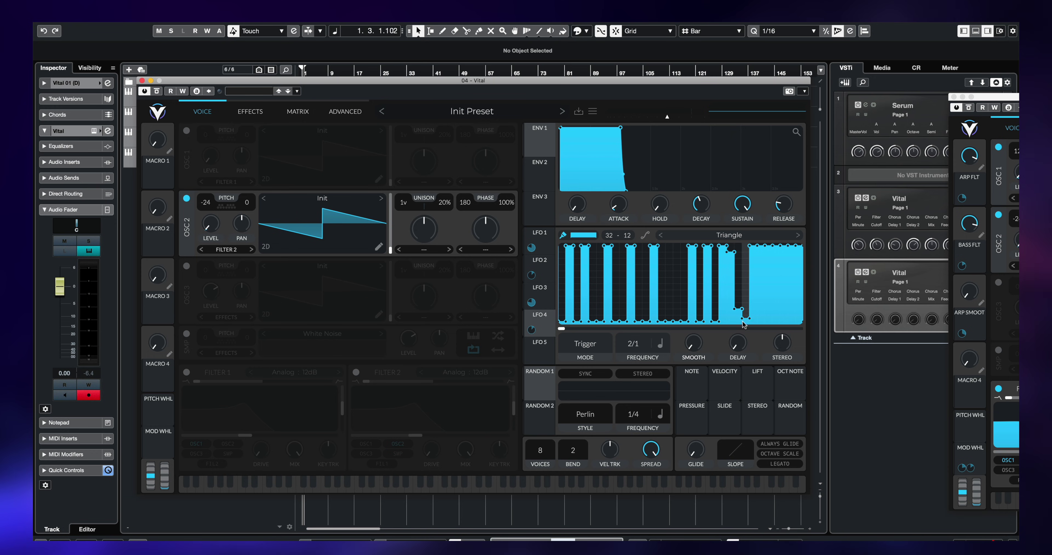
{"action": "left_click_drag", "start_coordinate": [735, 249], "coordinate": [734, 322]}
{"action": "mouse_move", "coordinate": [741, 245]}
{"action": "left_mouse_down"}
{"action": "mouse_move", "coordinate": [746, 224]}
{"action": "mouse_move", "coordinate": [755, 321]}
{"action": "left_mouse_up"}
{"action": "left_click_drag", "start_coordinate": [761, 249], "coordinate": [761, 323]}
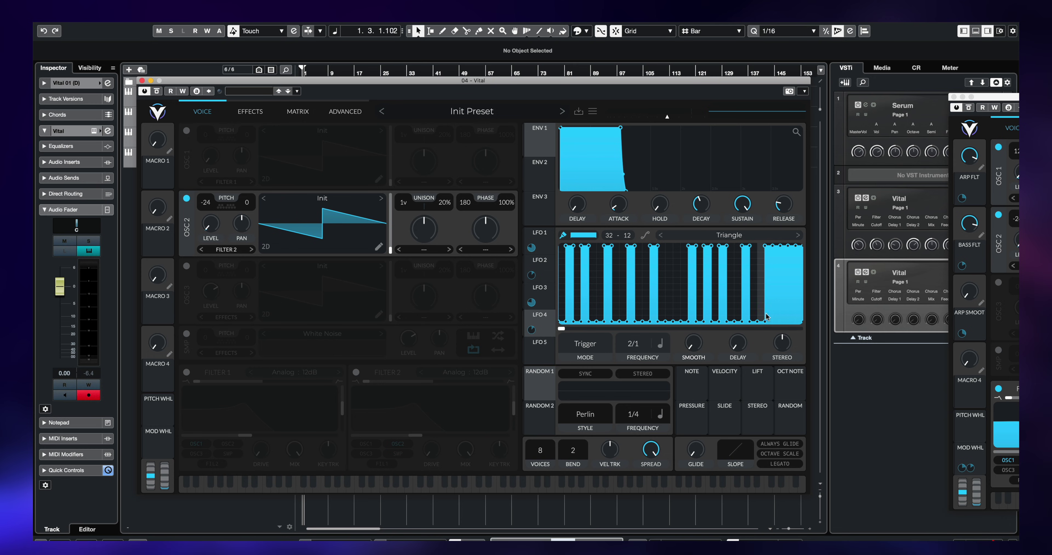
{"action": "left_click_drag", "start_coordinate": [776, 261], "coordinate": [782, 335]}
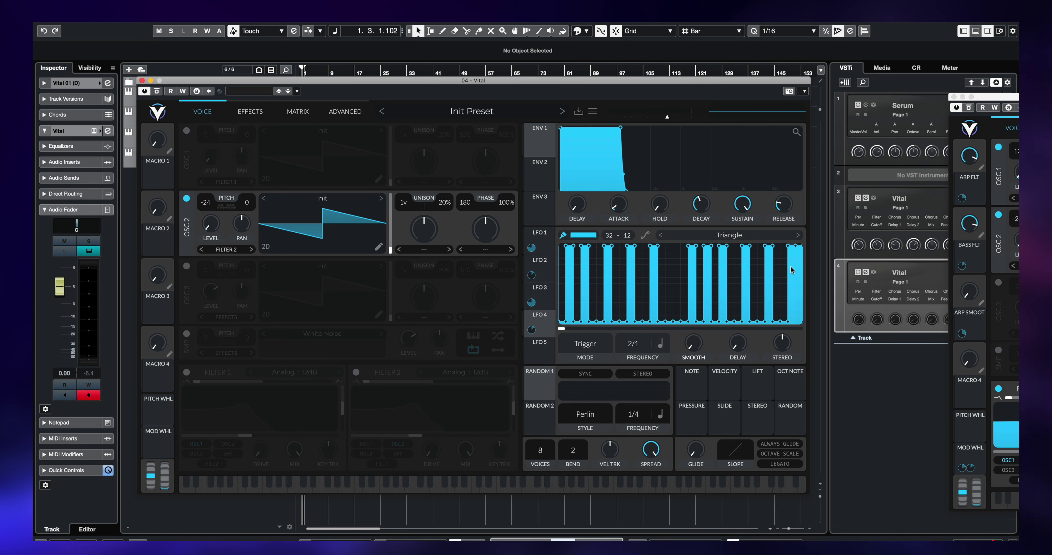
{"action": "mouse_move", "coordinate": [799, 246]}
{"action": "left_mouse_down"}
{"action": "mouse_move", "coordinate": [801, 315]}
{"action": "mouse_move", "coordinate": [807, 231]}
{"action": "left_mouse_up"}
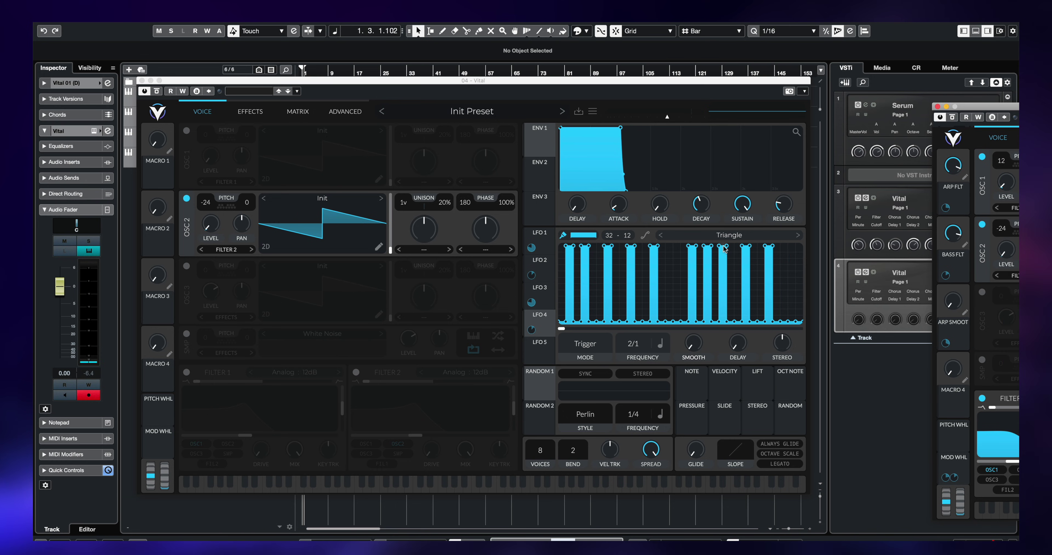
Shift LFO 4's last three pulses one step later, to steps 23, 26 and 29.
{"action": "mouse_move", "coordinate": [724, 249]}
{"action": "left_mouse_down"}
{"action": "mouse_move", "coordinate": [722, 302]}
{"action": "mouse_move", "coordinate": [737, 239]}
{"action": "mouse_move", "coordinate": [745, 321]}
{"action": "mouse_move", "coordinate": [763, 244]}
{"action": "mouse_move", "coordinate": [771, 337]}
{"action": "left_mouse_up"}
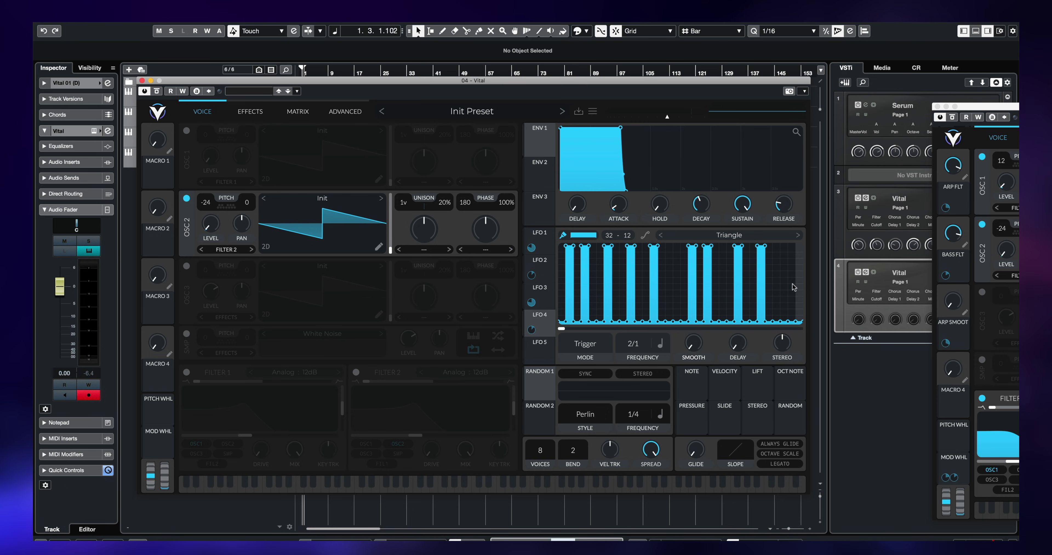
{"action": "left_click", "coordinate": [728, 249]}
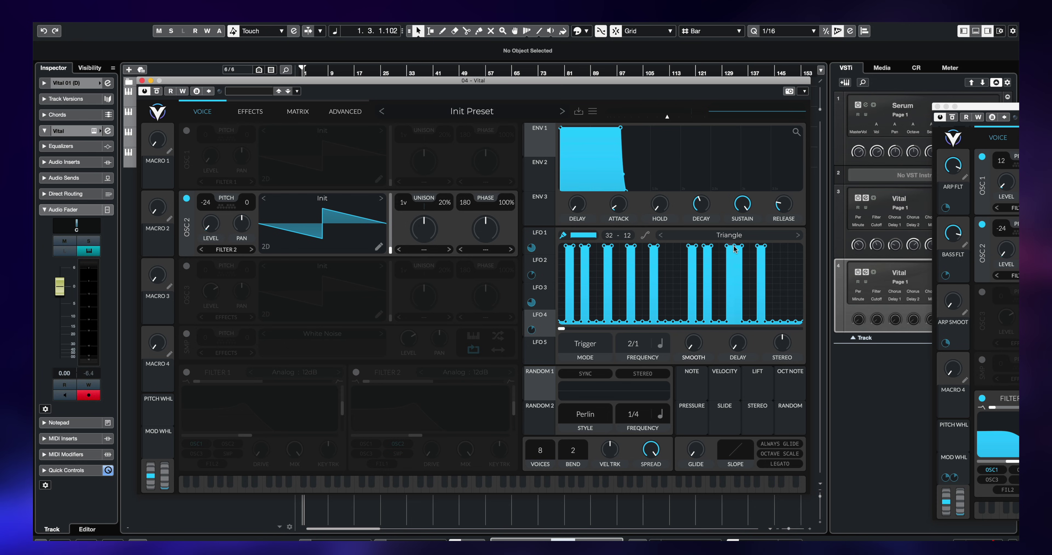
{"action": "mouse_move", "coordinate": [739, 249]}
{"action": "left_mouse_down"}
{"action": "mouse_move", "coordinate": [748, 329]}
{"action": "mouse_move", "coordinate": [754, 253]}
{"action": "mouse_move", "coordinate": [761, 245]}
{"action": "mouse_move", "coordinate": [762, 313]}
{"action": "mouse_move", "coordinate": [776, 231]}
{"action": "left_mouse_up"}
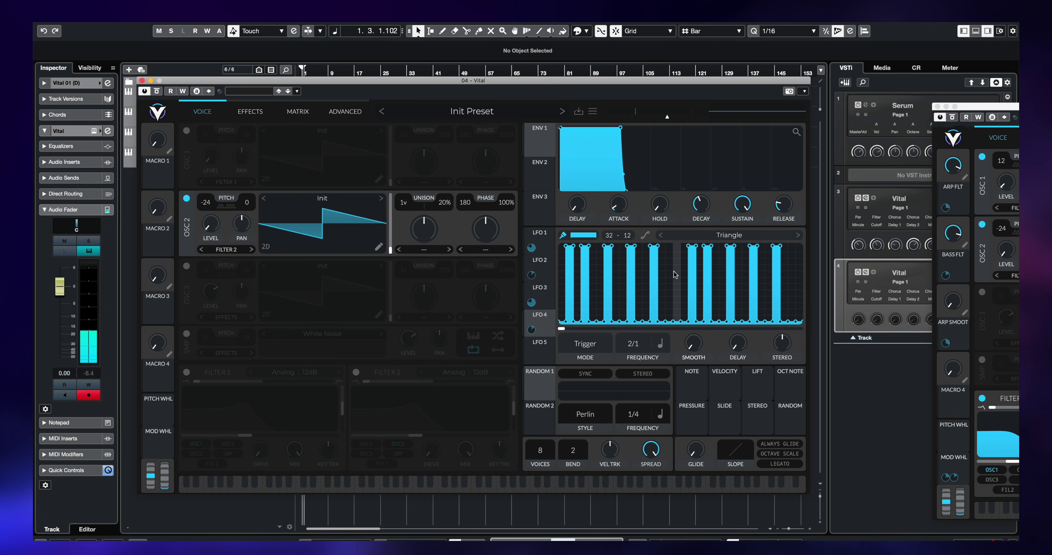
Enable Oscillator 1 and draw uneven step heights across the upper part of LFO 3's shape.
{"action": "left_click", "coordinate": [187, 130]}
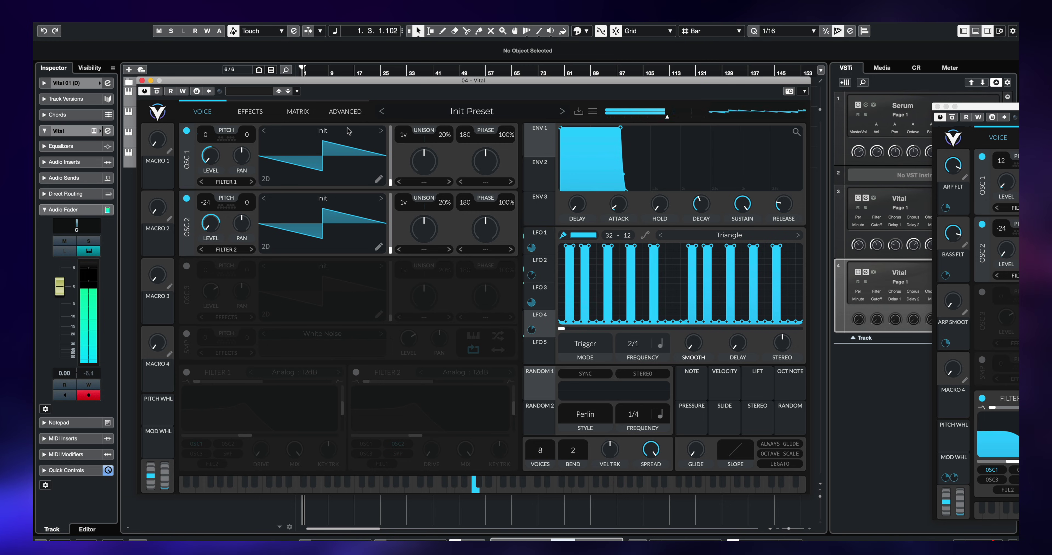
{"action": "left_click", "coordinate": [539, 290]}
{"action": "mouse_move", "coordinate": [561, 260]}
{"action": "left_mouse_down"}
{"action": "mouse_move", "coordinate": [598, 273]}
{"action": "mouse_move", "coordinate": [618, 258]}
{"action": "mouse_move", "coordinate": [625, 274]}
{"action": "mouse_move", "coordinate": [636, 265]}
{"action": "mouse_move", "coordinate": [661, 277]}
{"action": "mouse_move", "coordinate": [676, 261]}
{"action": "mouse_move", "coordinate": [689, 274]}
{"action": "mouse_move", "coordinate": [696, 263]}
{"action": "mouse_move", "coordinate": [723, 273]}
{"action": "mouse_move", "coordinate": [740, 259]}
{"action": "mouse_move", "coordinate": [760, 269]}
{"action": "mouse_move", "coordinate": [750, 272]}
{"action": "mouse_move", "coordinate": [801, 264]}
{"action": "mouse_move", "coordinate": [762, 273]}
{"action": "mouse_move", "coordinate": [782, 270]}
{"action": "left_mouse_up"}
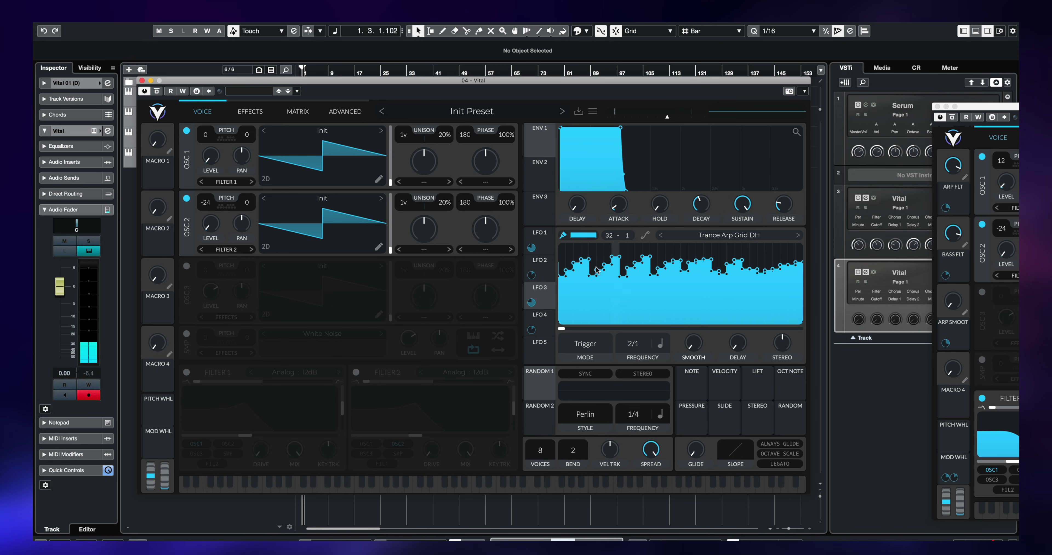
Lower LFO 1's full-height gate steps to varied levels just below maximum, and slightly raise its shorter steps 1 and 17.
{"action": "left_click", "coordinate": [542, 242]}
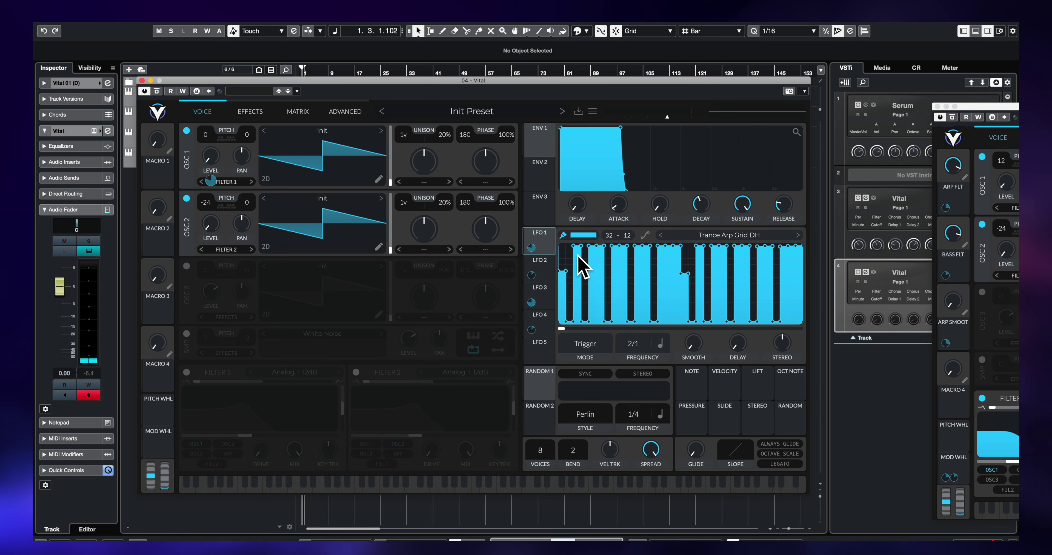
{"action": "left_click_drag", "start_coordinate": [573, 259], "coordinate": [605, 264]}
{"action": "mouse_move", "coordinate": [532, 250]}
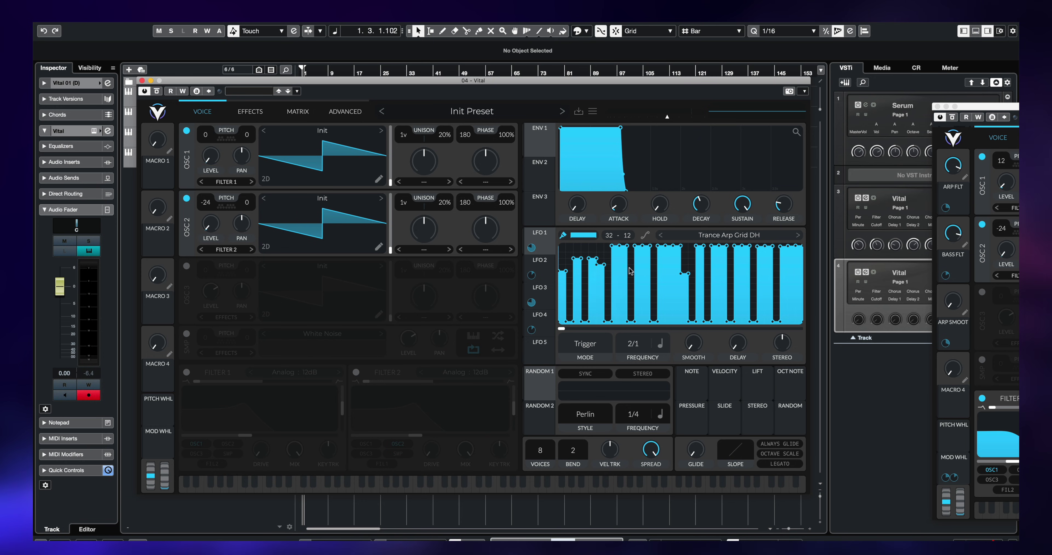
{"action": "mouse_move", "coordinate": [614, 265]}
{"action": "left_mouse_down"}
{"action": "mouse_move", "coordinate": [712, 257]}
{"action": "mouse_move", "coordinate": [709, 321]}
{"action": "left_mouse_up"}
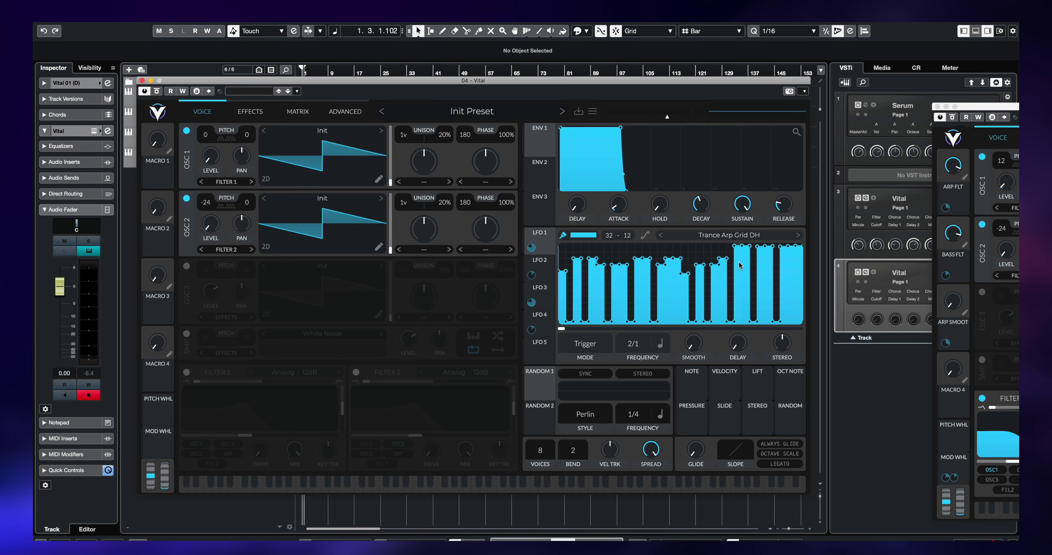
{"action": "left_click_drag", "start_coordinate": [741, 264], "coordinate": [786, 266]}
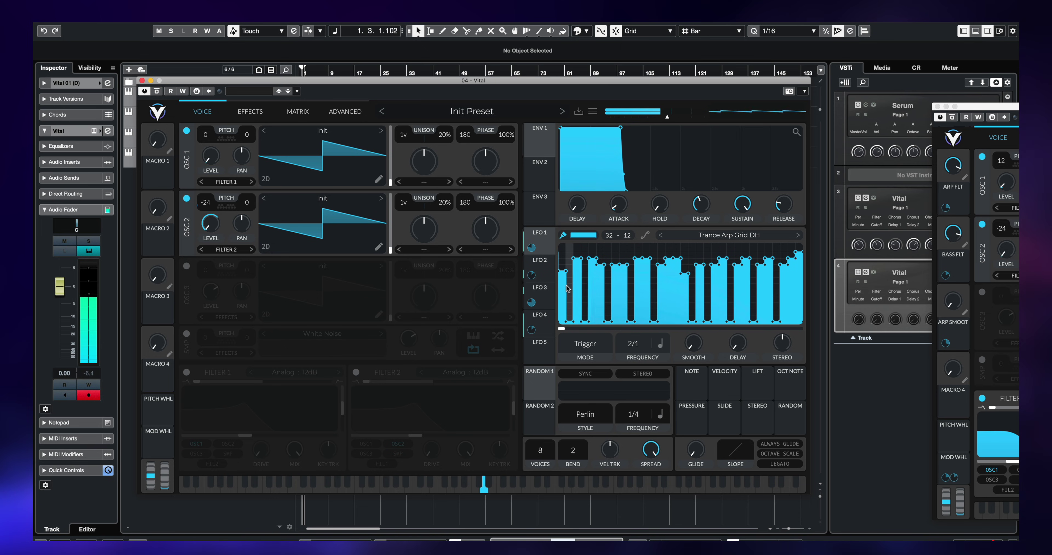
{"action": "left_click_drag", "start_coordinate": [624, 264], "coordinate": [566, 265]}
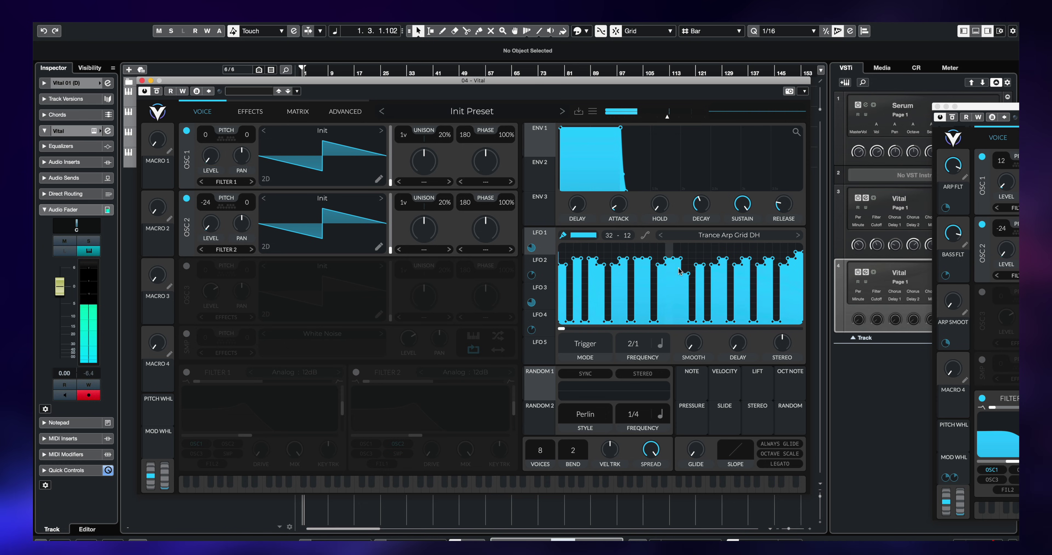
{"action": "left_click_drag", "start_coordinate": [688, 273], "coordinate": [688, 268]}
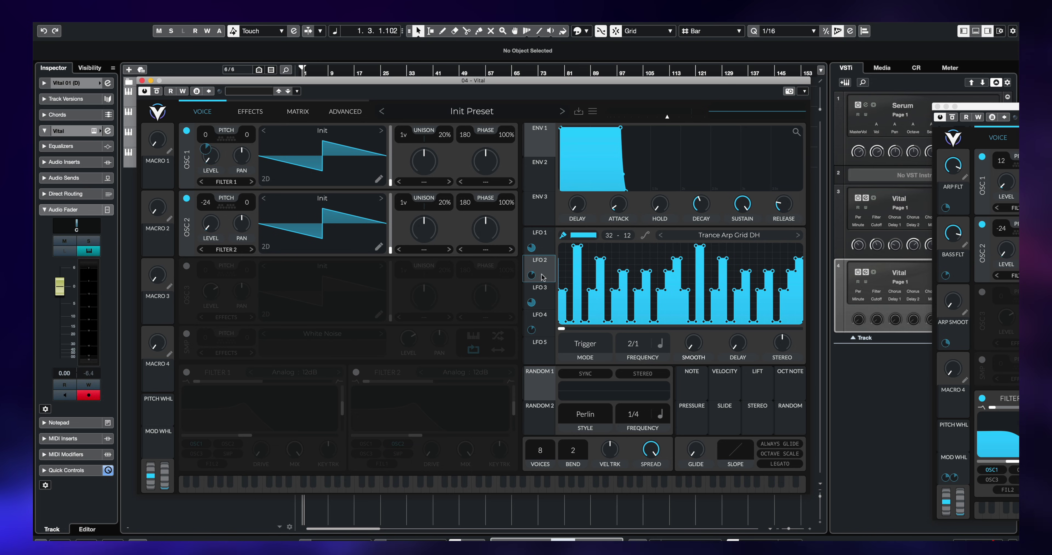
{"action": "mouse_move", "coordinate": [566, 286]}
{"action": "left_mouse_down"}
{"action": "mouse_move", "coordinate": [801, 286]}
{"action": "mouse_move", "coordinate": [625, 285]}
{"action": "mouse_move", "coordinate": [639, 286]}
{"action": "left_mouse_up"}
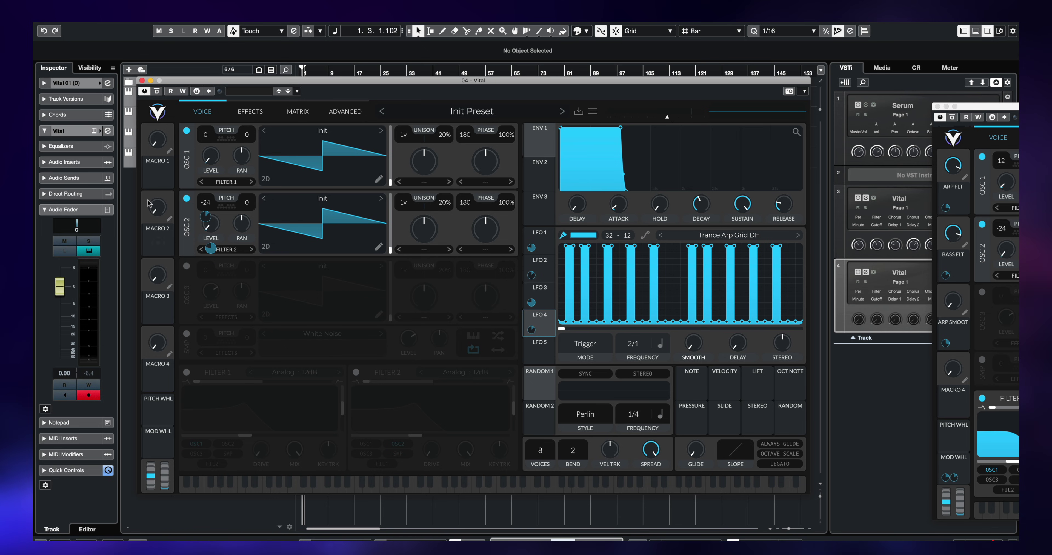
Flatten LFO 5's triangle by removing its peak, enable painting with the rectangular step shape, and paint every step at zero.
{"action": "left_click", "coordinate": [547, 361]}
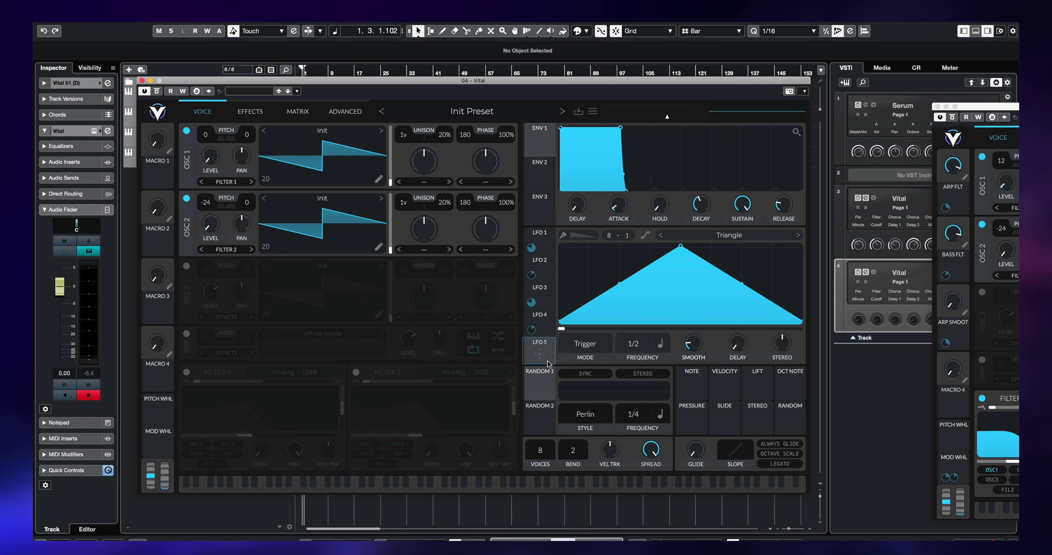
{"action": "double_click", "coordinate": [681, 245]}
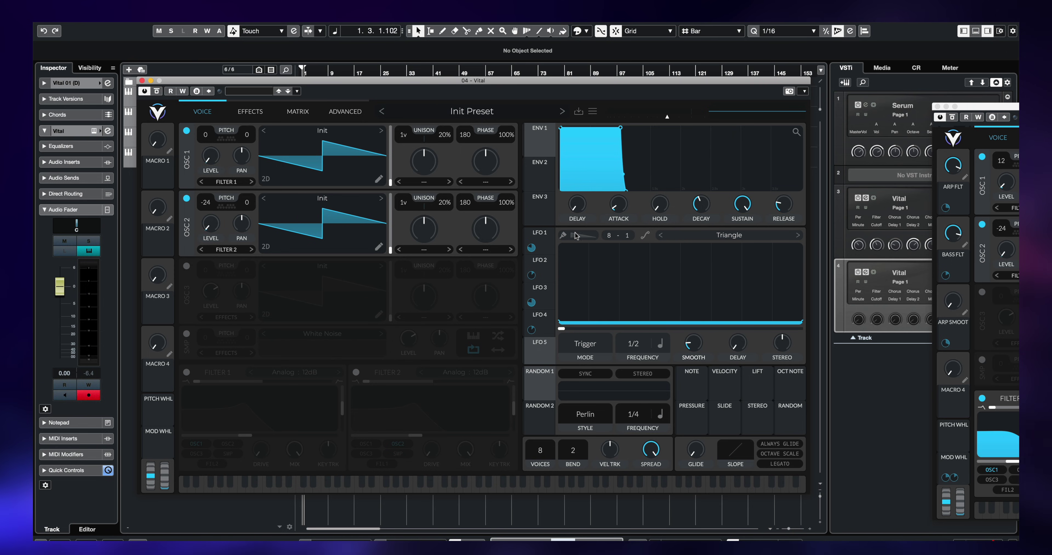
{"action": "left_click", "coordinate": [562, 235]}
{"action": "left_click", "coordinate": [583, 235]}
{"action": "left_click", "coordinate": [585, 245]}
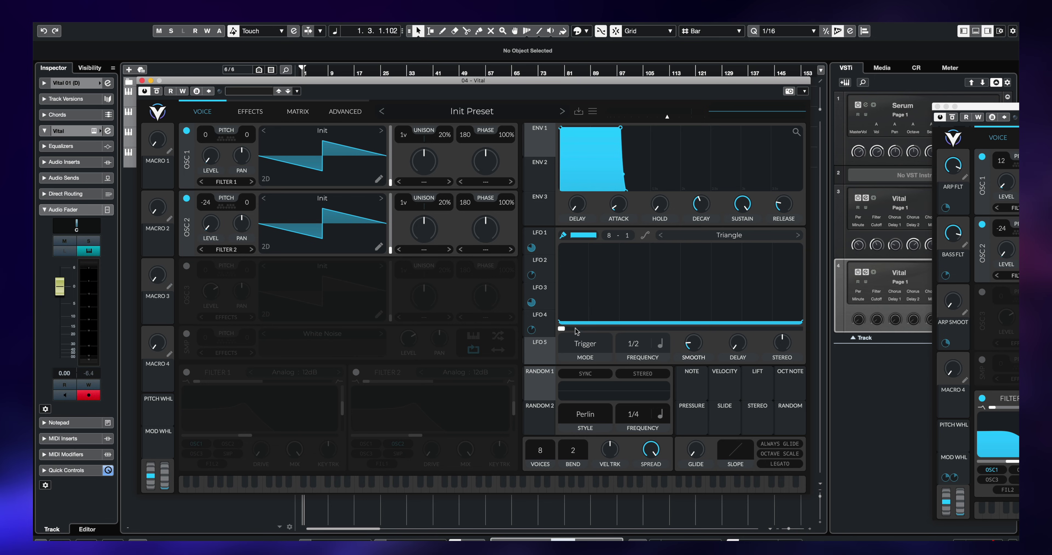
{"action": "left_click_drag", "start_coordinate": [576, 328], "coordinate": [784, 331]}
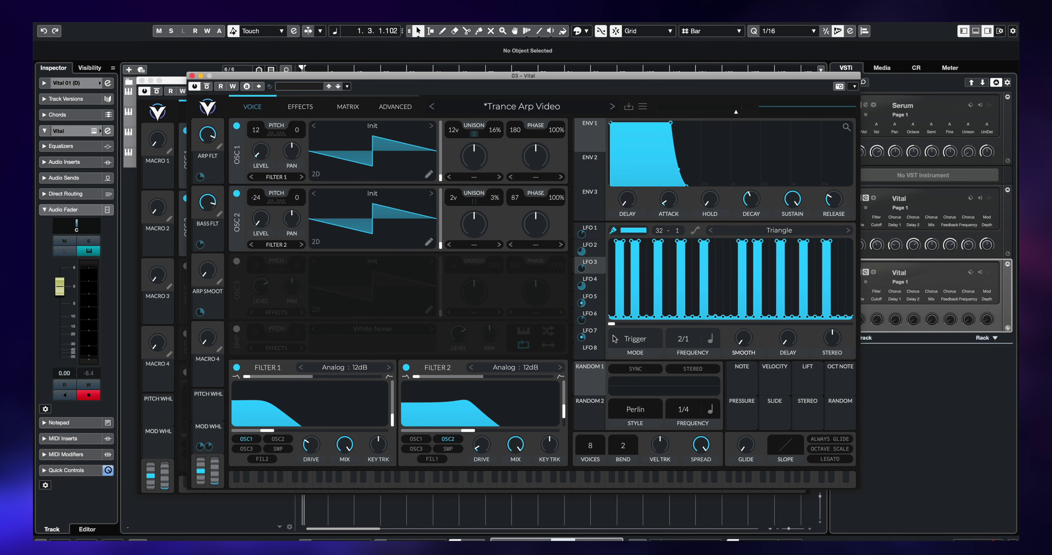
Check LFO 7 and LFO 6 in the Trance Arp Video preset, and set LFO 5's frequency to 8/1 in the Init Preset.
{"action": "left_click", "coordinate": [599, 335]}
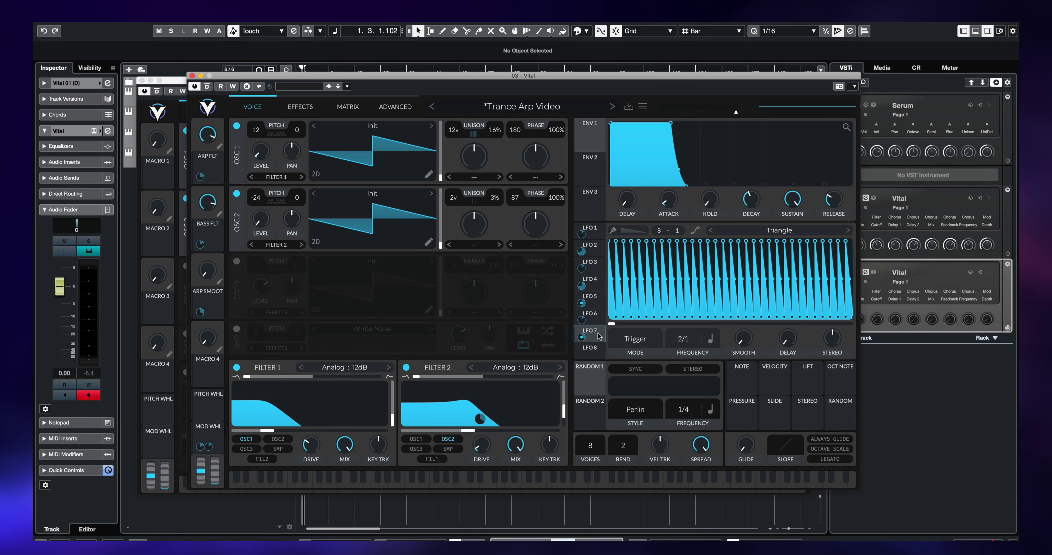
{"action": "left_click", "coordinate": [591, 319]}
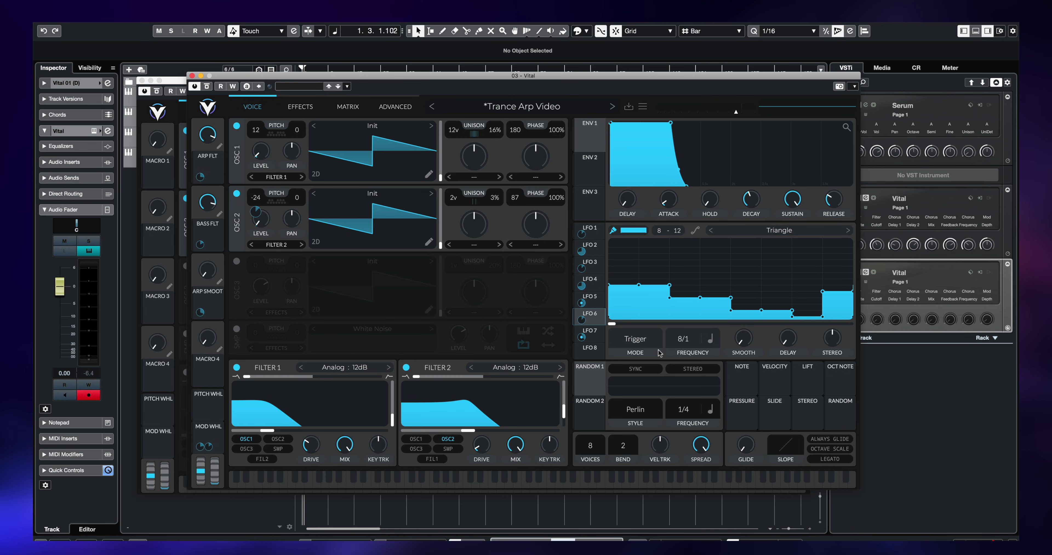
{"action": "left_click_drag", "start_coordinate": [228, 75], "coordinate": [972, 125]}
{"action": "left_click_drag", "start_coordinate": [634, 343], "coordinate": [634, 366]}
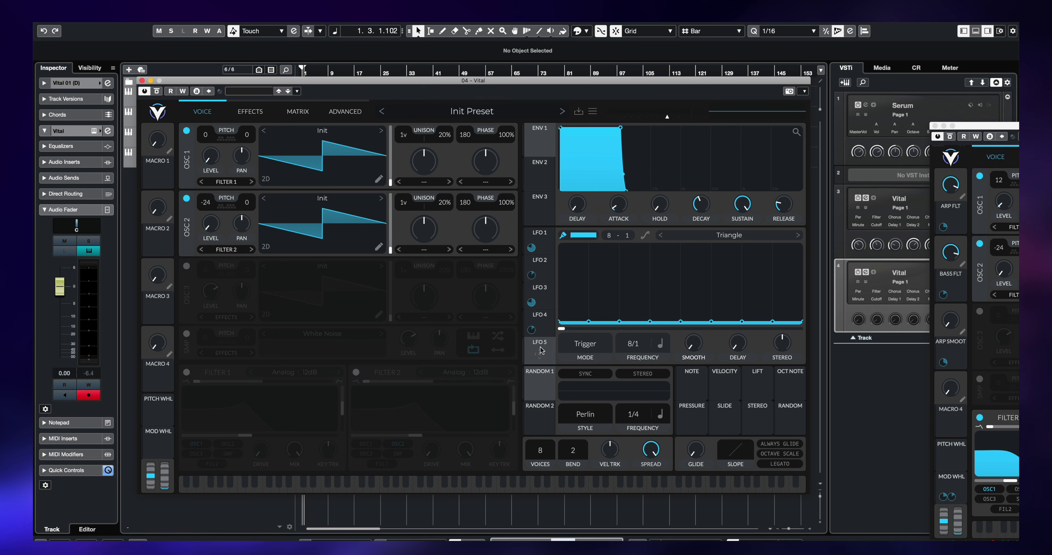
Assign LFO 5 to Oscillator 2's transpose pitch with a modulation amount of 12.
{"action": "left_click_drag", "start_coordinate": [540, 354], "coordinate": [205, 200]}
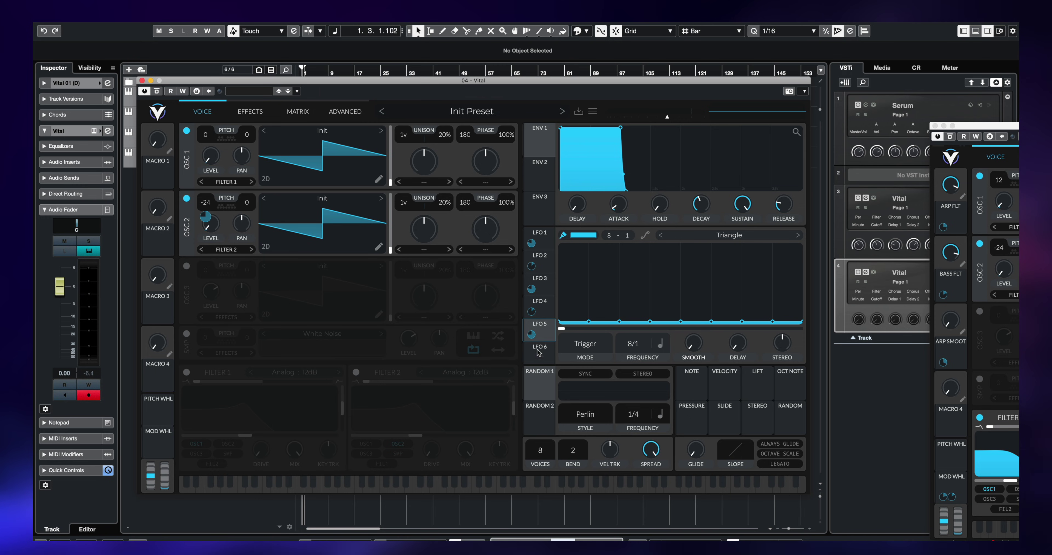
{"action": "right_click", "coordinate": [532, 336]}
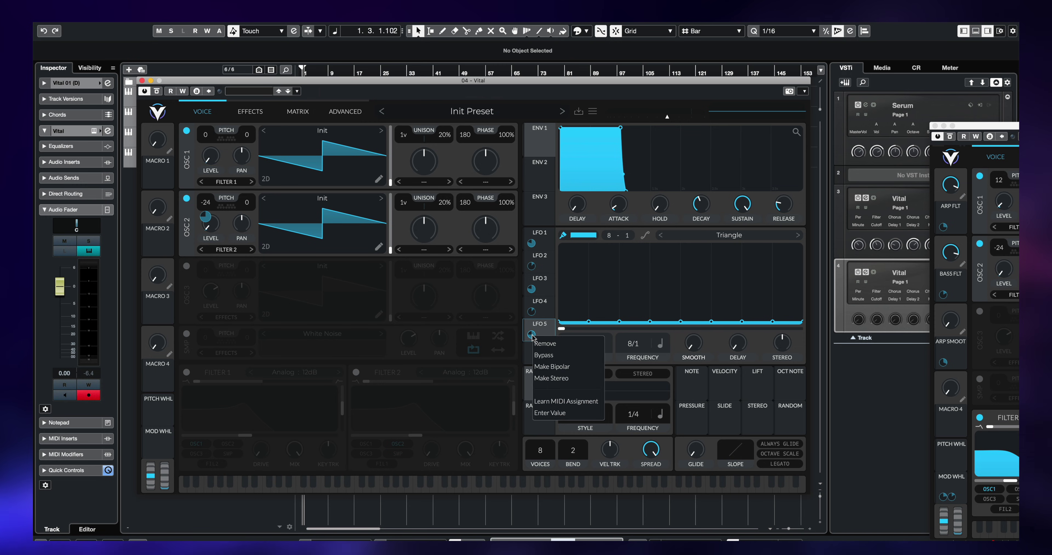
{"action": "left_click", "coordinate": [550, 413]}
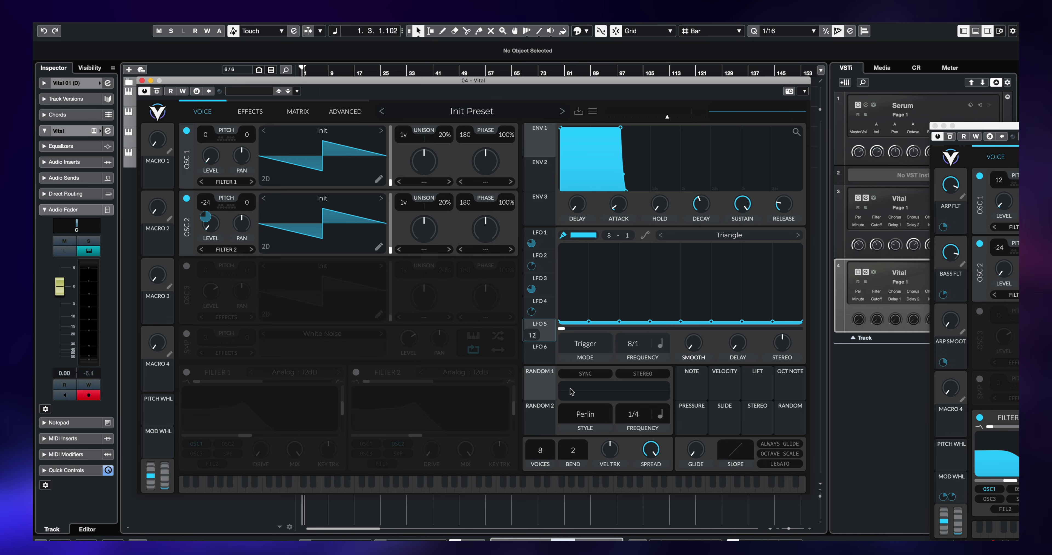
{"action": "type", "text": "12"}
{"action": "key", "text": "Return"}
Bring up the Trance Arp Video preset and examine LFO 6's stepped bass pitch pattern and grid.
{"action": "left_click_drag", "start_coordinate": [988, 125], "coordinate": [170, 79]}
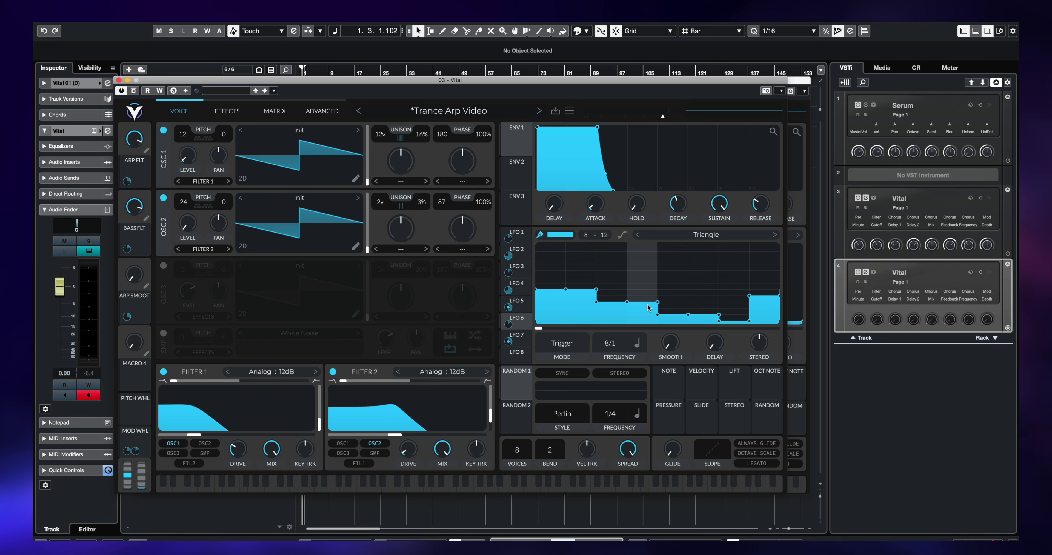
{"action": "right_click", "coordinate": [649, 307]}
{"action": "left_click", "coordinate": [665, 324]}
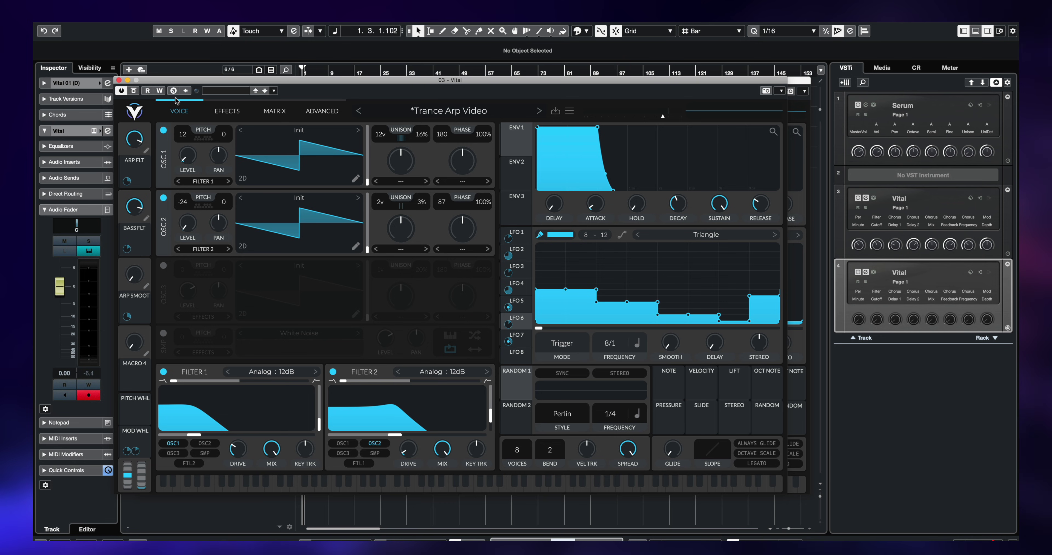
Paste the stepped bass pitch pattern from the Trance Arp Video preset into LFO 5 of the Init Preset.
{"action": "left_click_drag", "start_coordinate": [176, 100], "coordinate": [943, 136]}
{"action": "right_click", "coordinate": [605, 287]}
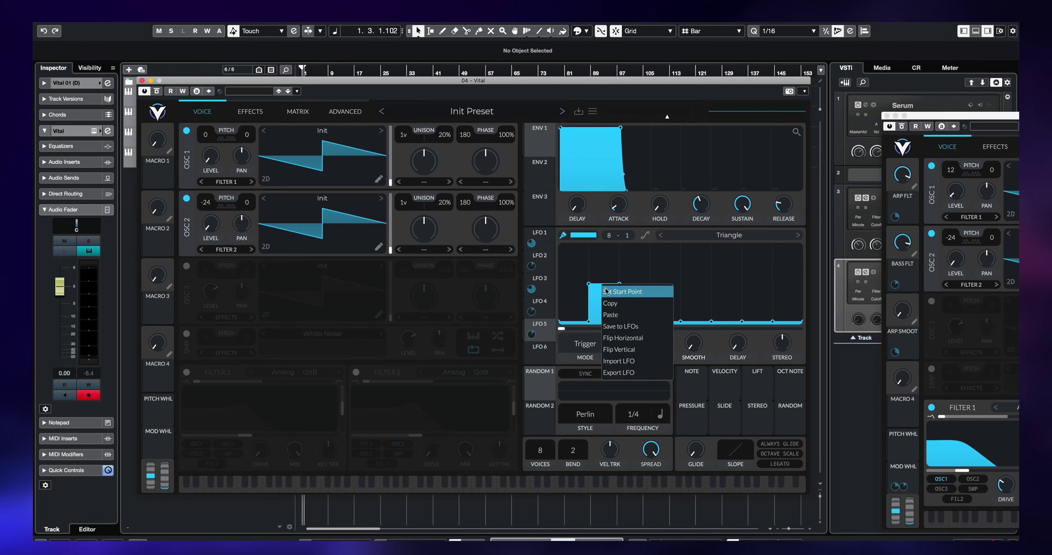
{"action": "left_click", "coordinate": [612, 315]}
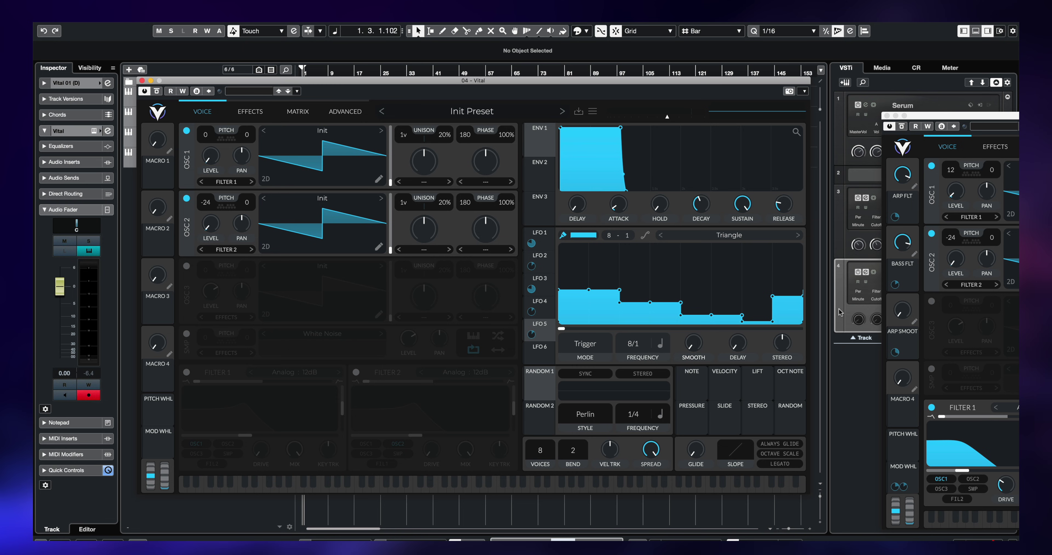
{"action": "left_click_drag", "start_coordinate": [973, 120], "coordinate": [948, 111]}
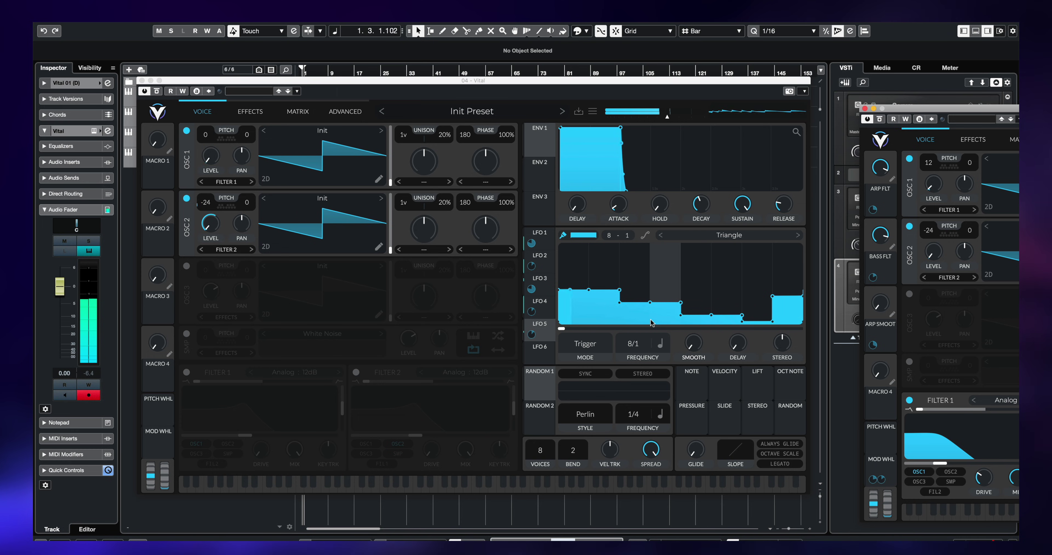
Set LFO 5's vertical grid to 12 and audition the bass pitch pattern with a held note.
{"action": "left_click", "coordinate": [632, 234]}
{"action": "left_click_drag", "start_coordinate": [631, 234], "coordinate": [659, 151]}
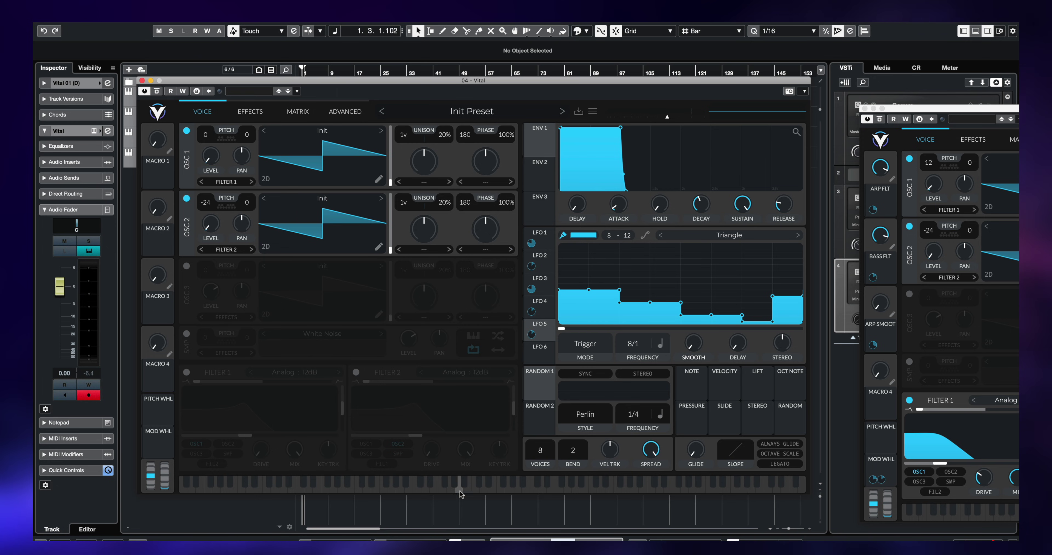
{"action": "left_click", "coordinate": [475, 488]}
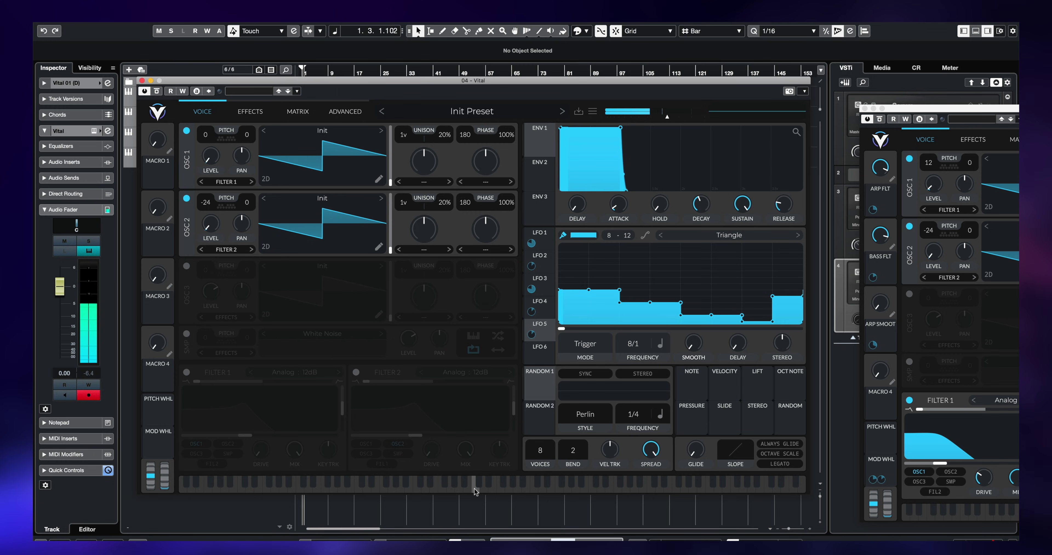
{"action": "left_click", "coordinate": [475, 488]}
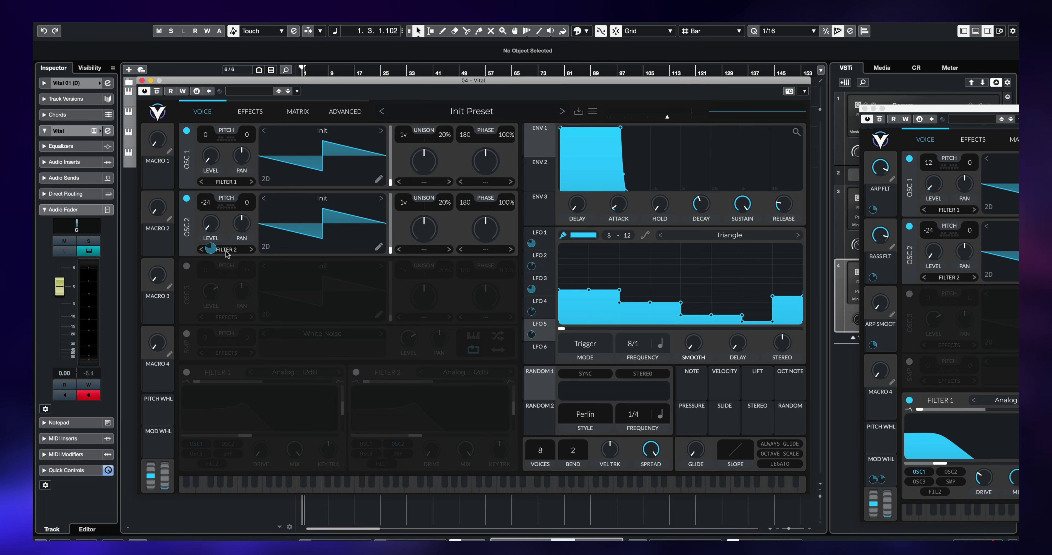
Enable Filter 1 and Filter 2, and lower the resonance and cutoff of each.
{"action": "left_click", "coordinate": [186, 372]}
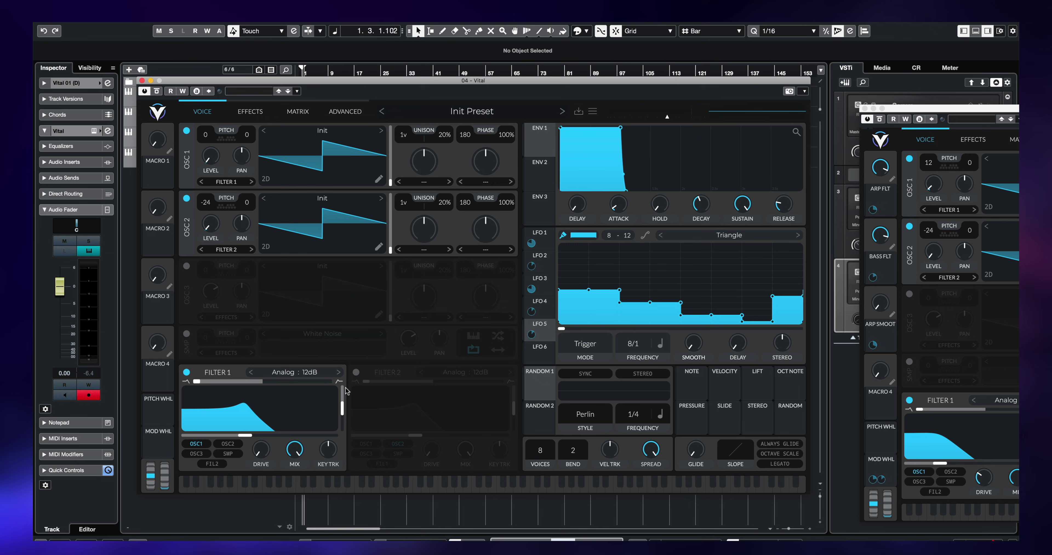
{"action": "left_click", "coordinate": [356, 372]}
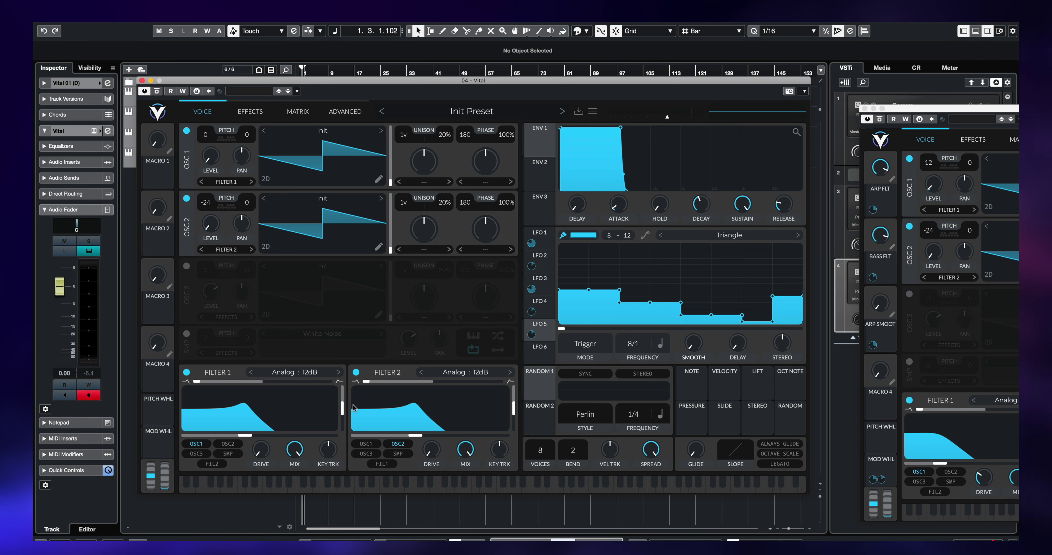
{"action": "left_click_drag", "start_coordinate": [342, 409], "coordinate": [342, 424]}
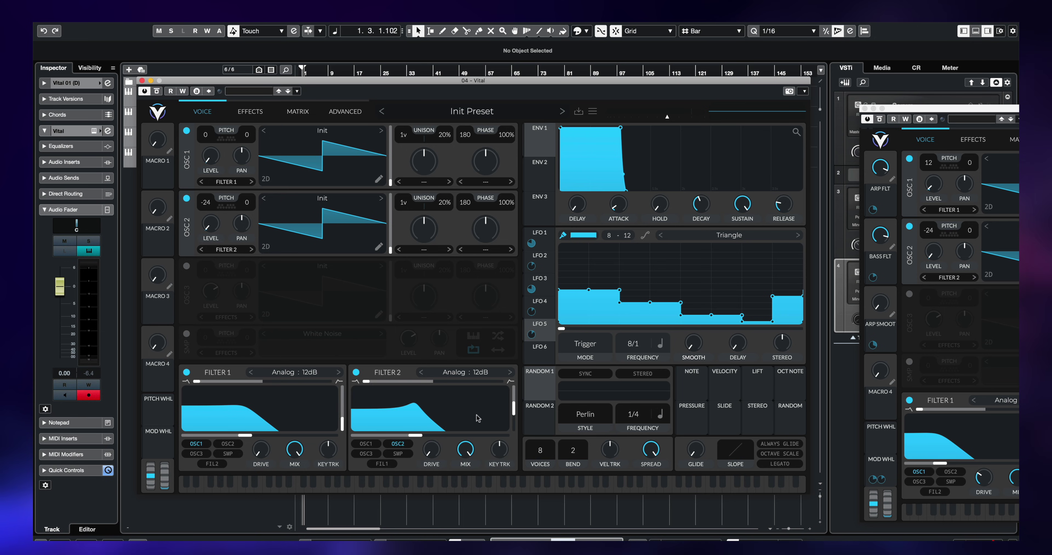
{"action": "left_click_drag", "start_coordinate": [514, 410], "coordinate": [514, 424]}
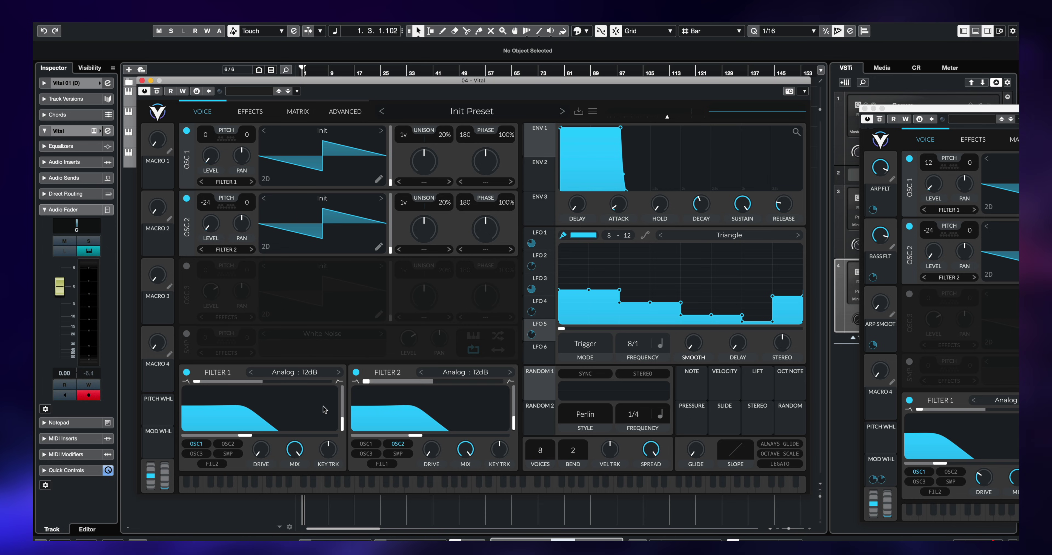
{"action": "left_click_drag", "start_coordinate": [245, 435], "coordinate": [230, 437]}
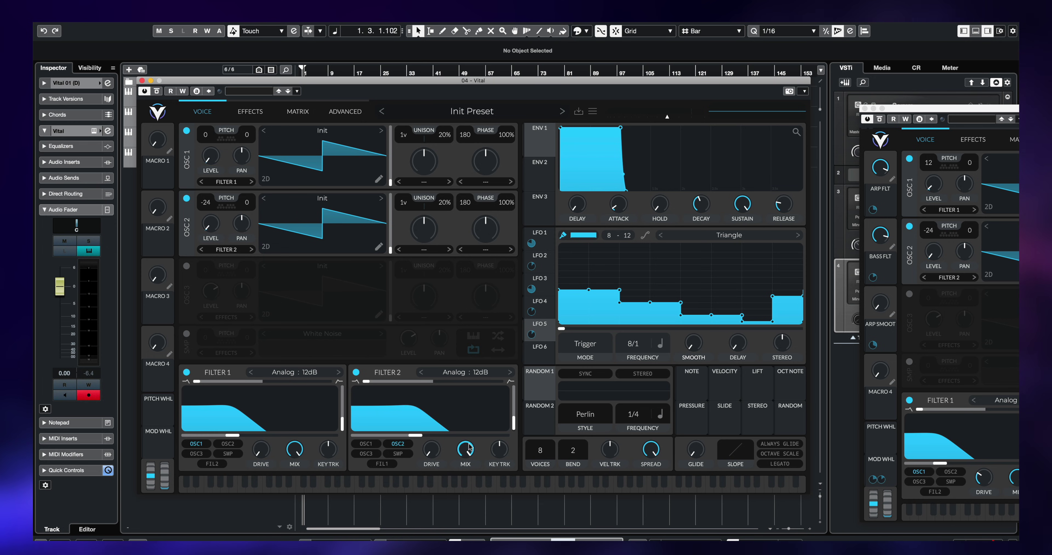
{"action": "left_click_drag", "start_coordinate": [415, 436], "coordinate": [399, 436]}
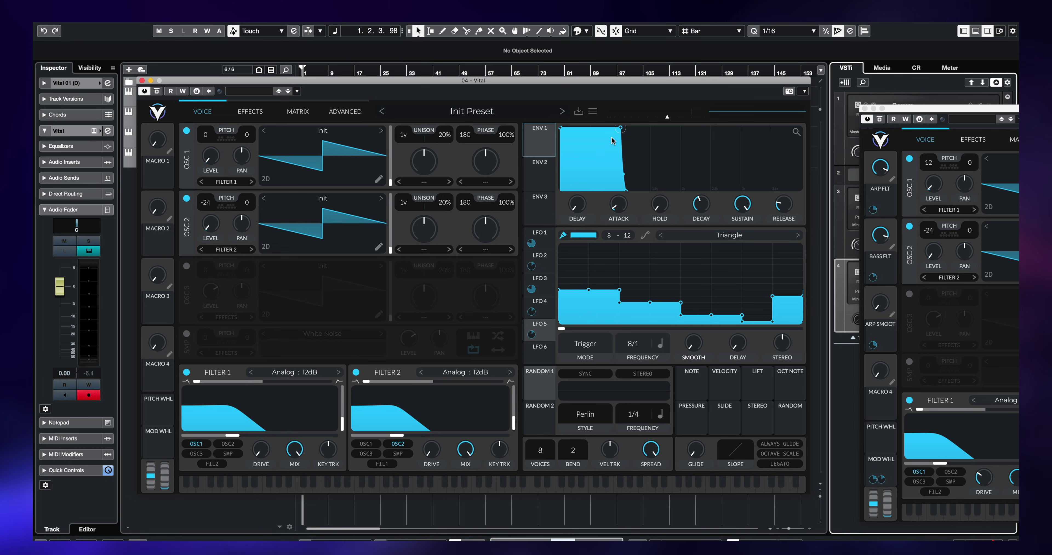
Lengthen Envelope 1's decay slightly and check the gate pattern on LFO 1.
{"action": "mouse_move", "coordinate": [612, 137]}
{"action": "left_mouse_down"}
{"action": "mouse_move", "coordinate": [611, 155]}
{"action": "mouse_move", "coordinate": [610, 137]}
{"action": "left_mouse_up"}
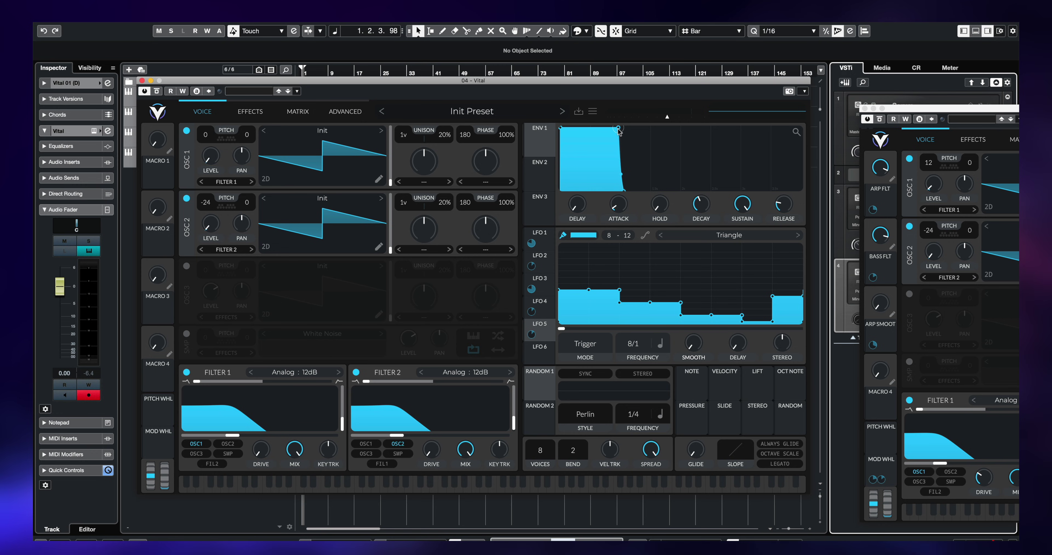
{"action": "left_click_drag", "start_coordinate": [619, 131], "coordinate": [629, 121]}
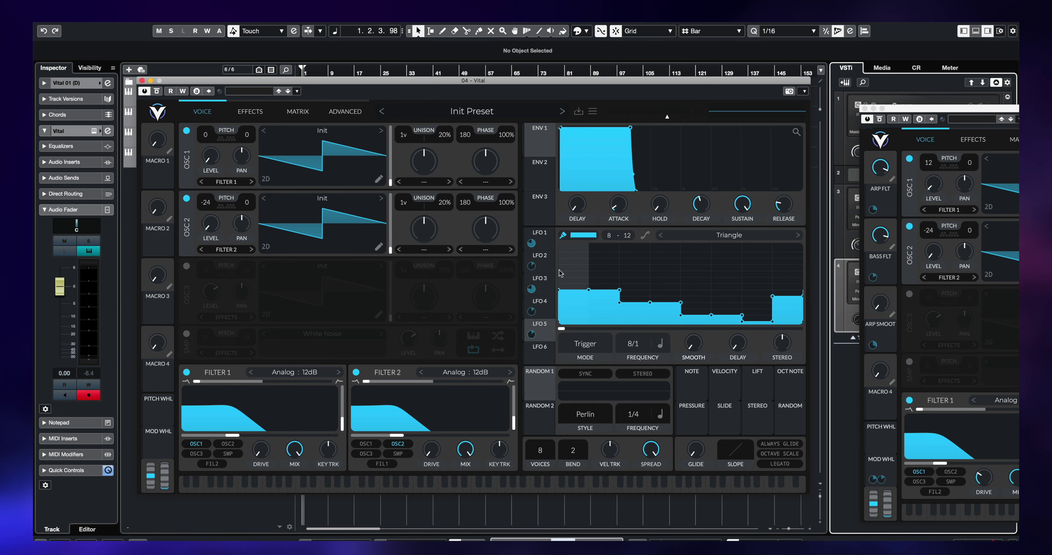
{"action": "left_click", "coordinate": [544, 246]}
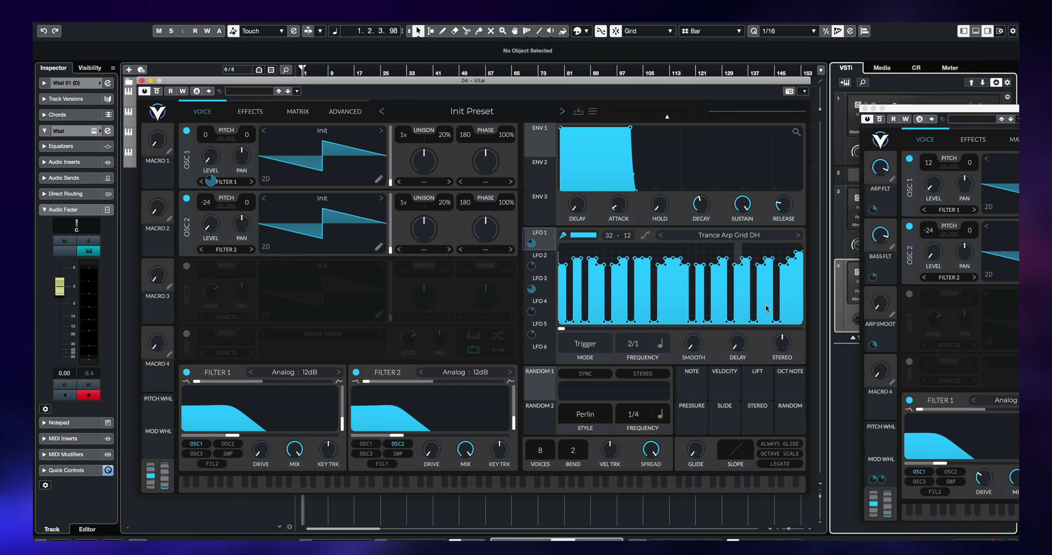
Select LFO 6 in the Init Preset and examine LFO 7's filter modulation pattern in the Trance Arp Video preset.
{"action": "left_click", "coordinate": [540, 351]}
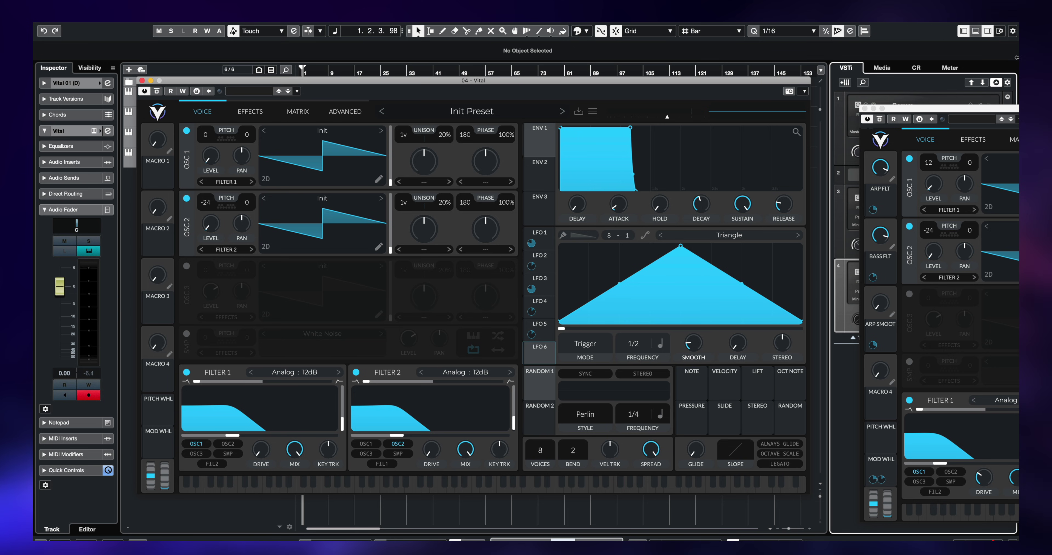
{"action": "left_click_drag", "start_coordinate": [973, 109], "coordinate": [178, 42]}
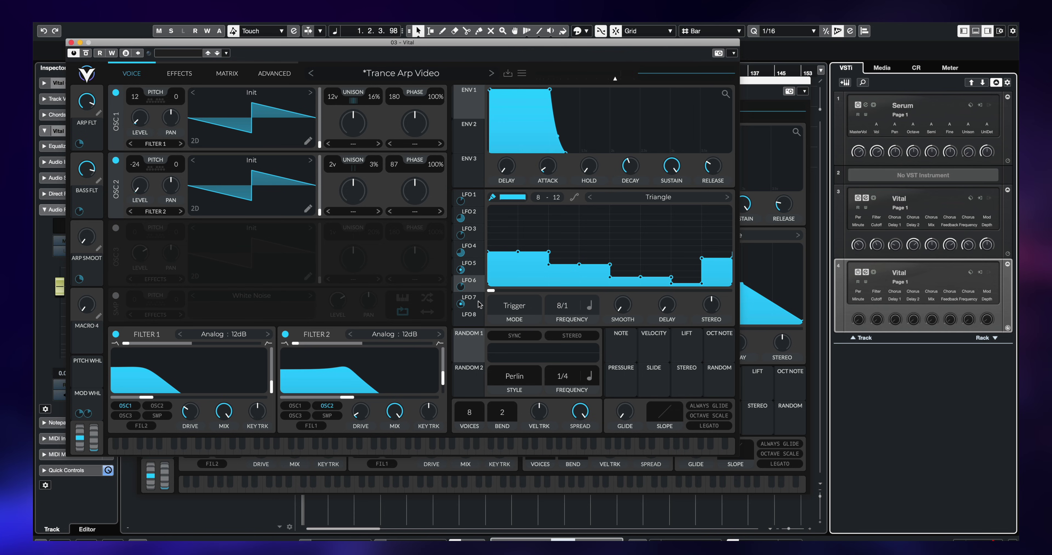
{"action": "left_click", "coordinate": [480, 301]}
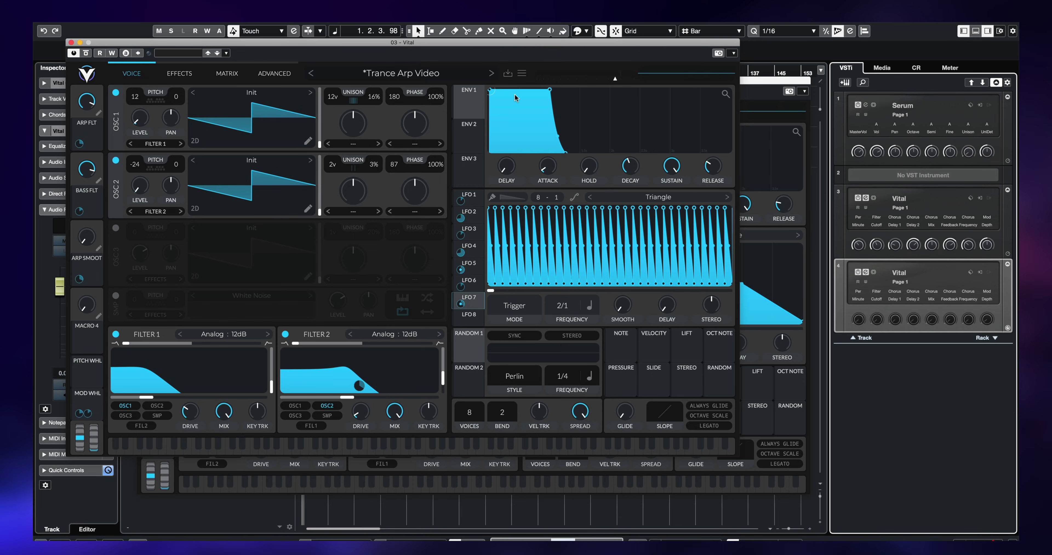
Shape Envelope 2 in the Trance Arp Video preset as a short decay with zero sustain, and return to the Init Preset.
{"action": "left_click", "coordinate": [463, 133]}
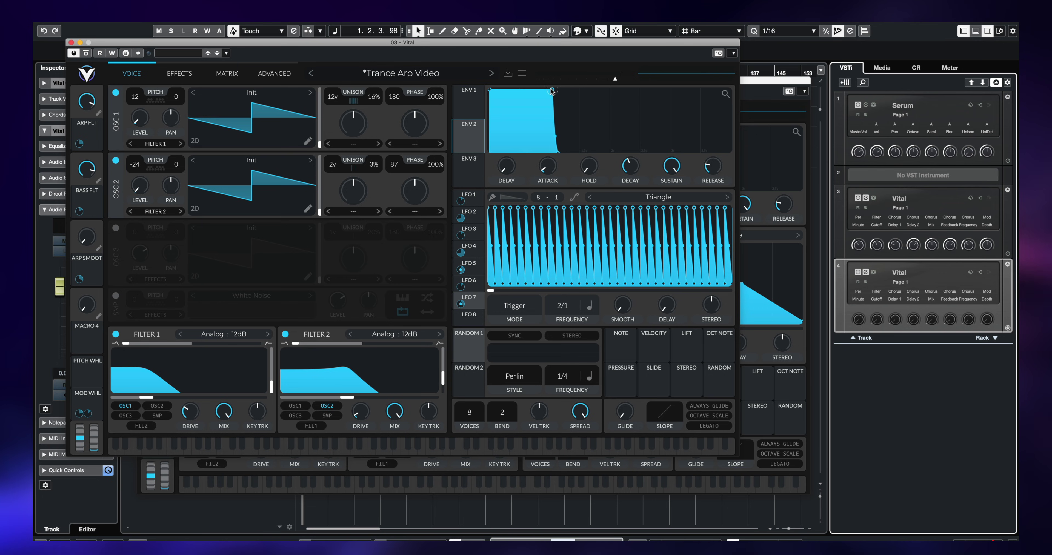
{"action": "left_click_drag", "start_coordinate": [553, 91], "coordinate": [513, 188]}
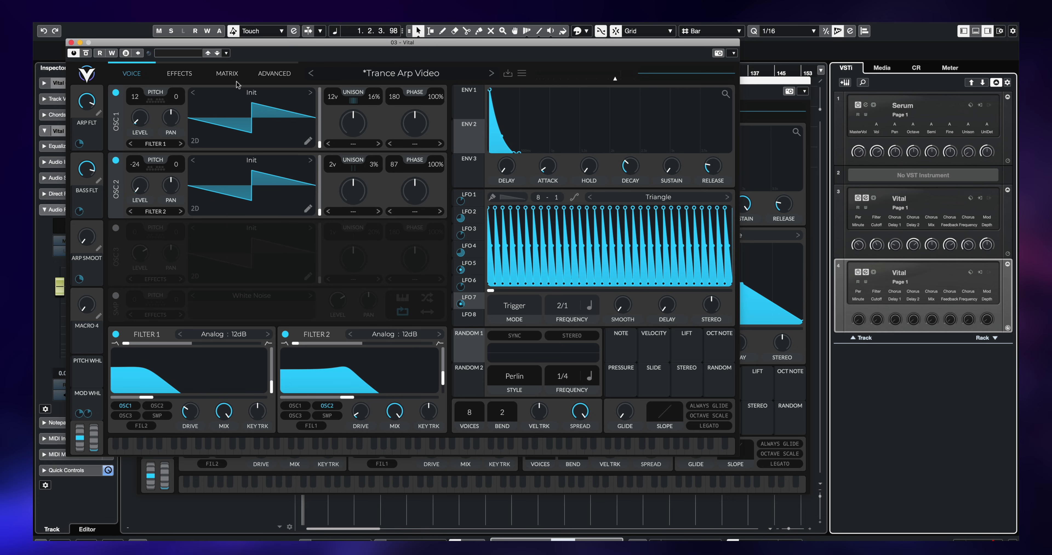
{"action": "left_click_drag", "start_coordinate": [111, 44], "coordinate": [953, 103]}
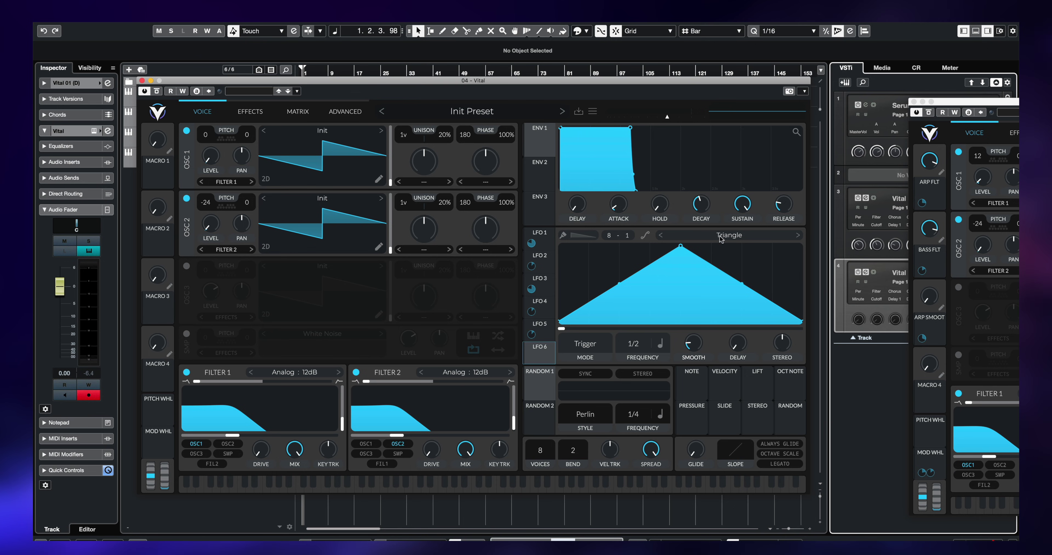
Load the Trance Arp Grid DH shape into LFO 6 and enable painting with the falling ramp shape.
{"action": "left_click", "coordinate": [511, 111]}
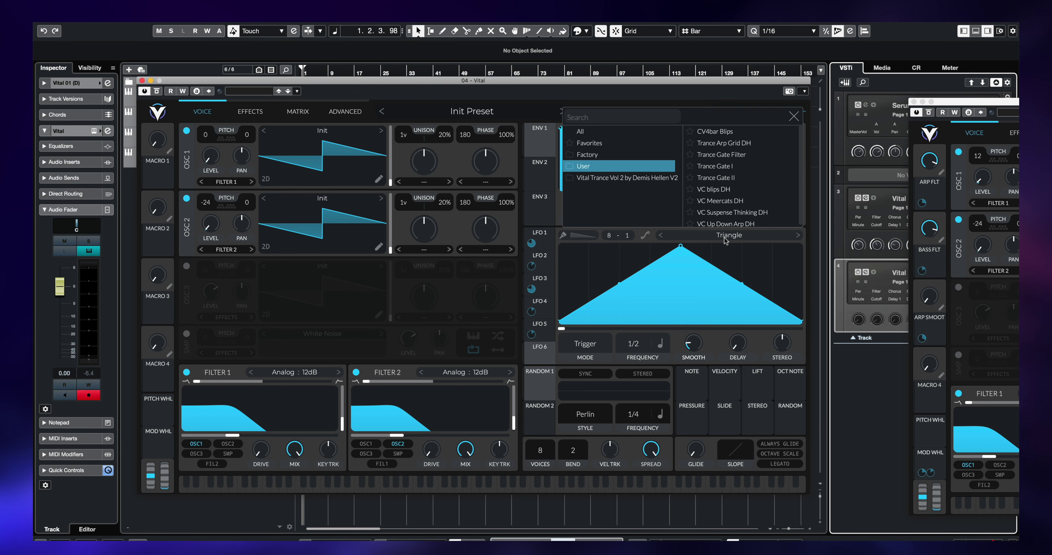
{"action": "left_click", "coordinate": [731, 145]}
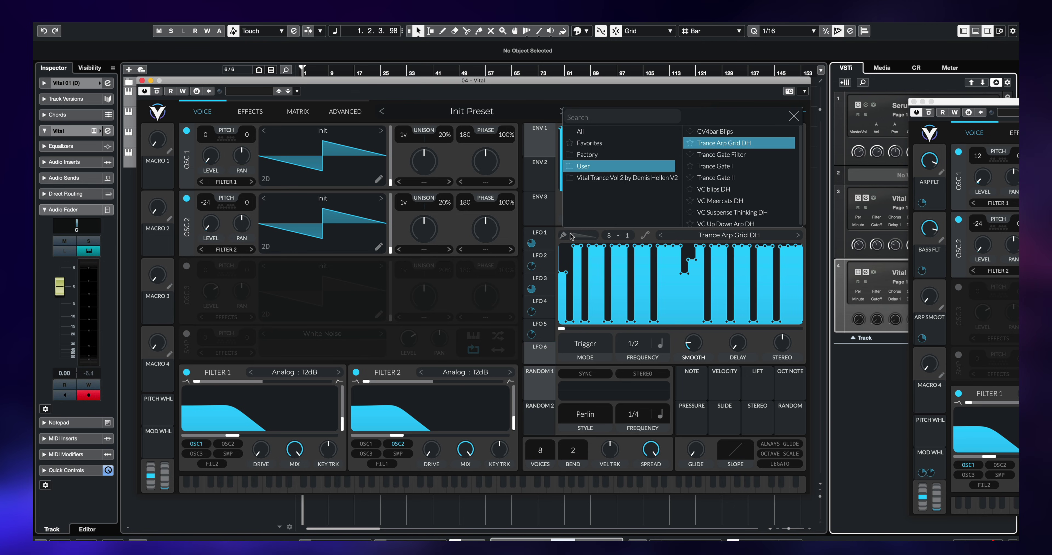
{"action": "left_click", "coordinate": [584, 235]}
{"action": "left_click", "coordinate": [580, 248]}
{"action": "left_click", "coordinate": [584, 235]}
{"action": "left_click", "coordinate": [578, 271]}
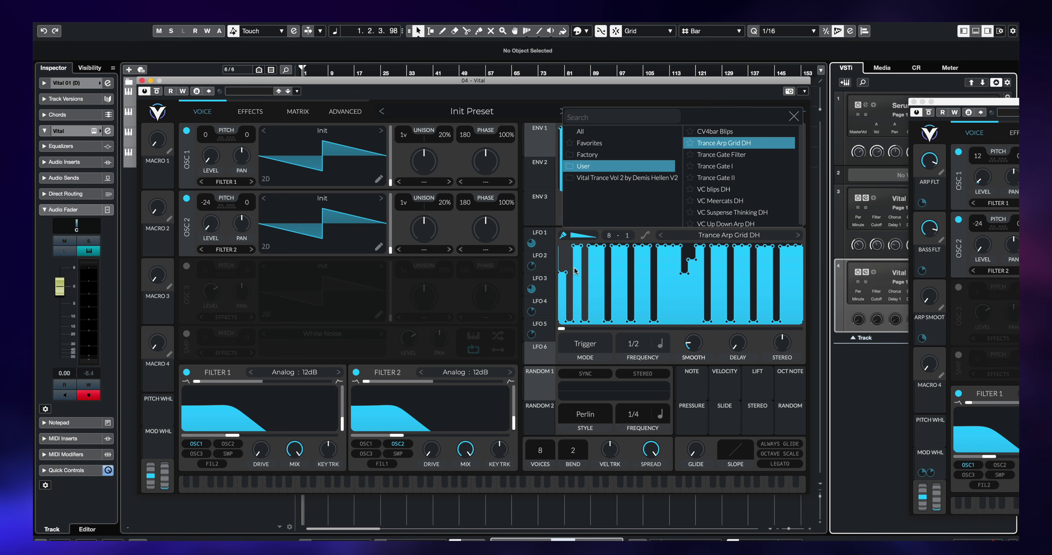
Set LFO 6's horizontal grid to 32 and paint full-height falling ramps across every step.
{"action": "left_click", "coordinate": [561, 245]}
{"action": "scroll", "coordinate": [576, 249], "scroll_direction": "up", "scroll_amount": 1}
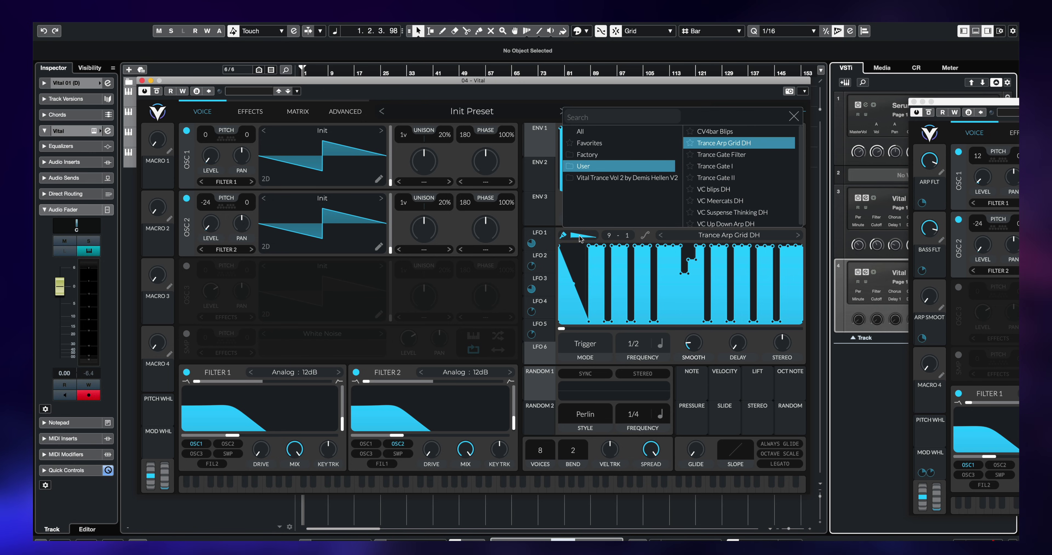
{"action": "scroll", "coordinate": [581, 245], "scroll_direction": "up", "scroll_amount": 20}
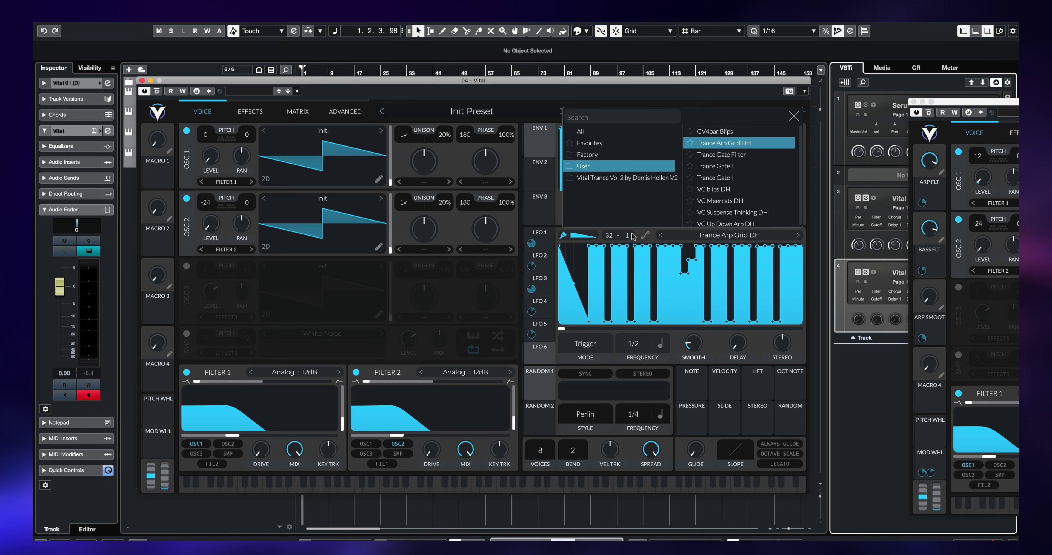
{"action": "left_click_drag", "start_coordinate": [564, 248], "coordinate": [803, 250]}
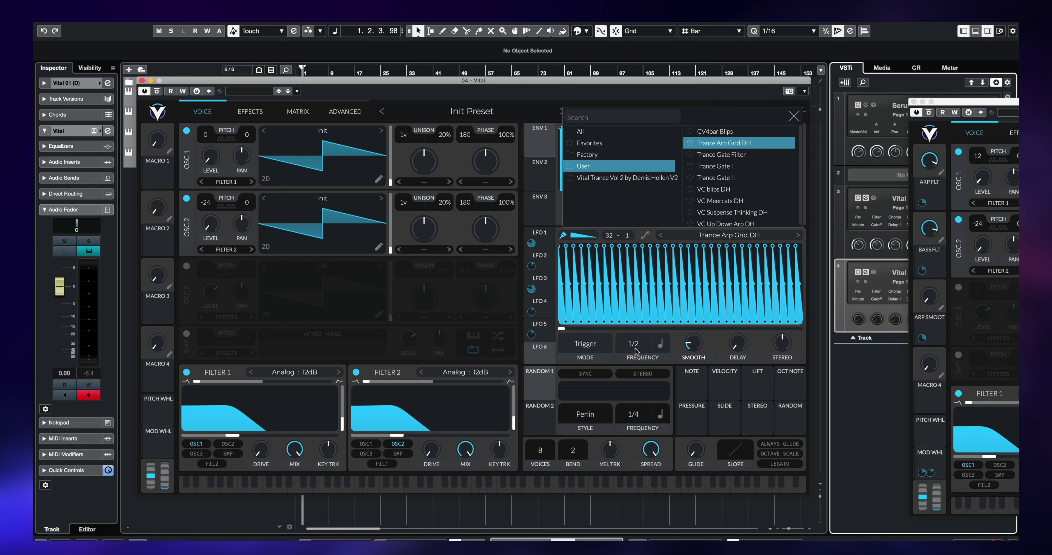
Set LFO 6's frequency to 2/1 and turn its smoothing fully down.
{"action": "left_click", "coordinate": [547, 333]}
{"action": "scroll", "coordinate": [639, 359], "scroll_direction": "up", "scroll_amount": 2}
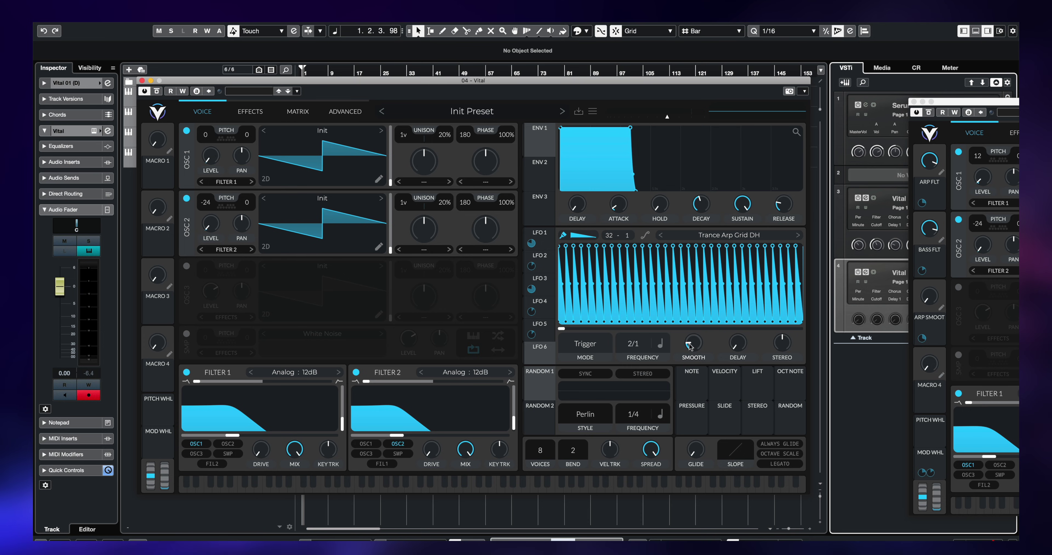
{"action": "left_click_drag", "start_coordinate": [689, 346], "coordinate": [693, 387]}
Assign LFO 6 to Filter 1's cutoff with a modulation amount of about 28, and raise the base cutoff slightly.
{"action": "left_click_drag", "start_coordinate": [541, 354], "coordinate": [262, 427]}
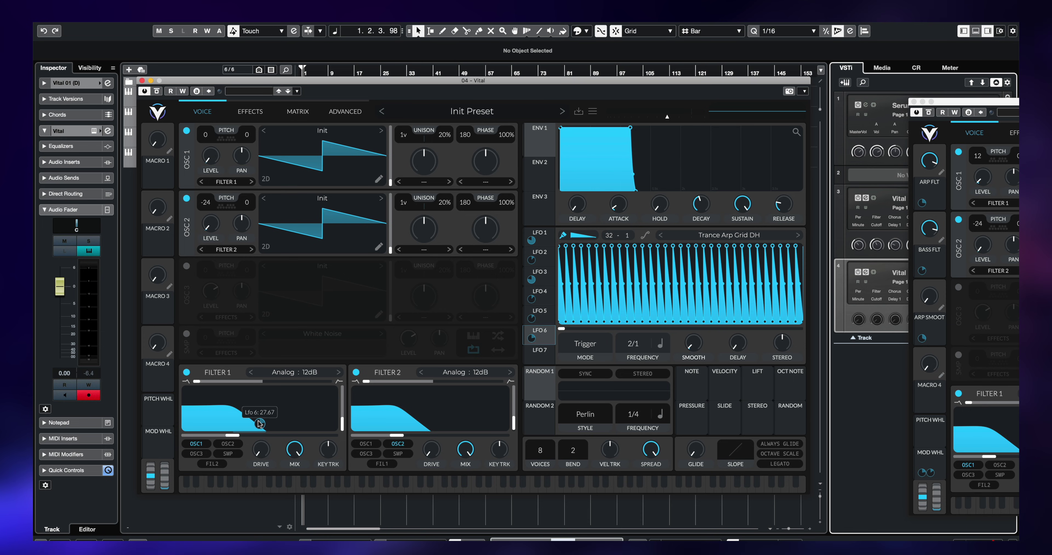
{"action": "mouse_move", "coordinate": [259, 424]}
{"action": "left_mouse_down"}
{"action": "mouse_move", "coordinate": [260, 413]}
{"action": "mouse_move", "coordinate": [259, 423]}
{"action": "left_mouse_up"}
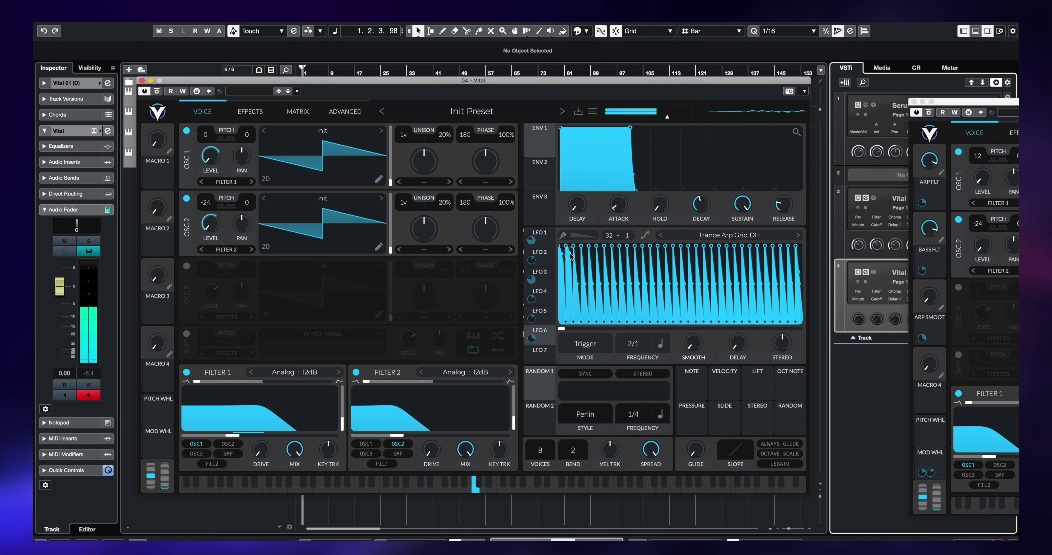
{"action": "left_click_drag", "start_coordinate": [570, 251], "coordinate": [572, 289]}
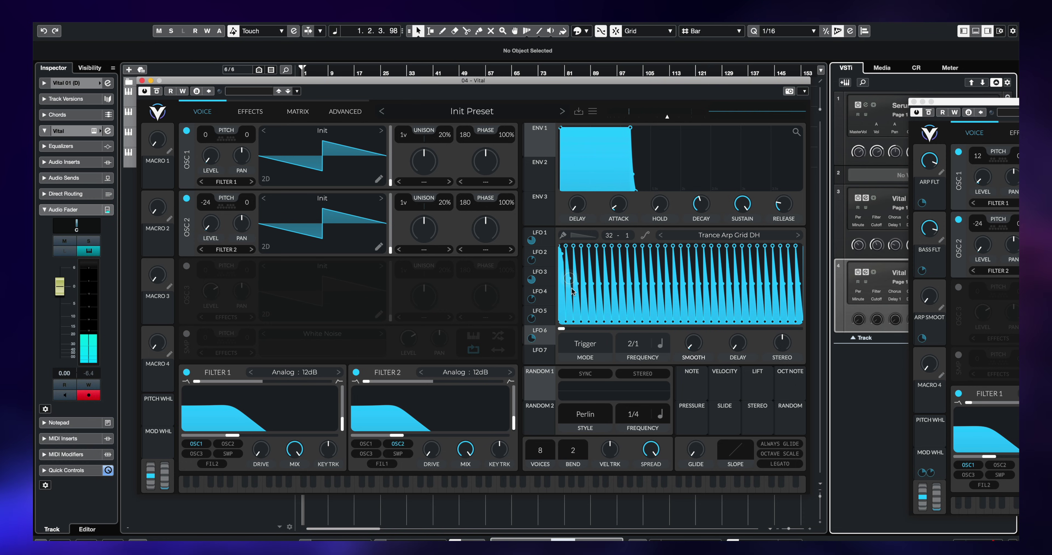
{"action": "left_click_drag", "start_coordinate": [562, 255], "coordinate": [562, 289]}
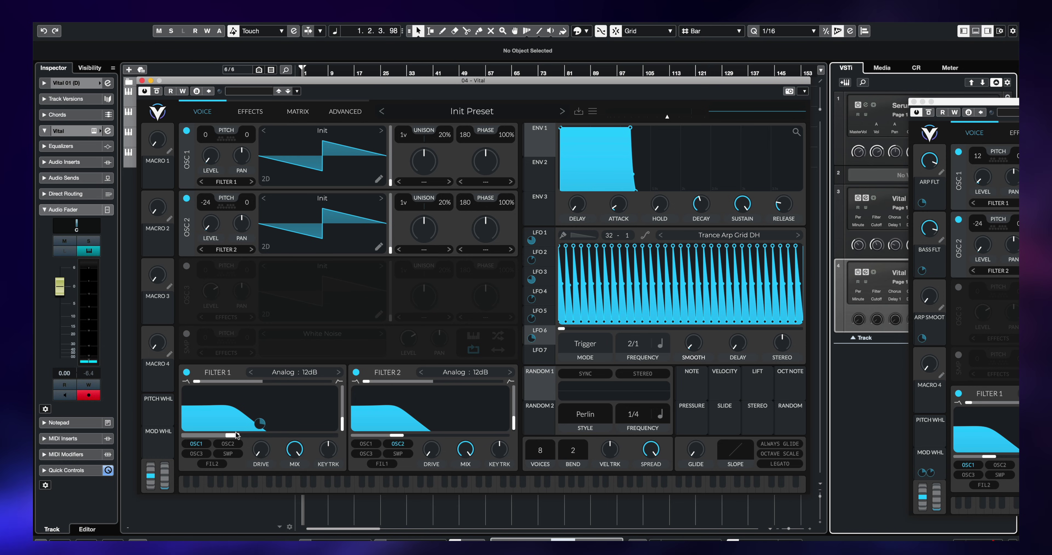
{"action": "left_click_drag", "start_coordinate": [237, 435], "coordinate": [248, 435]}
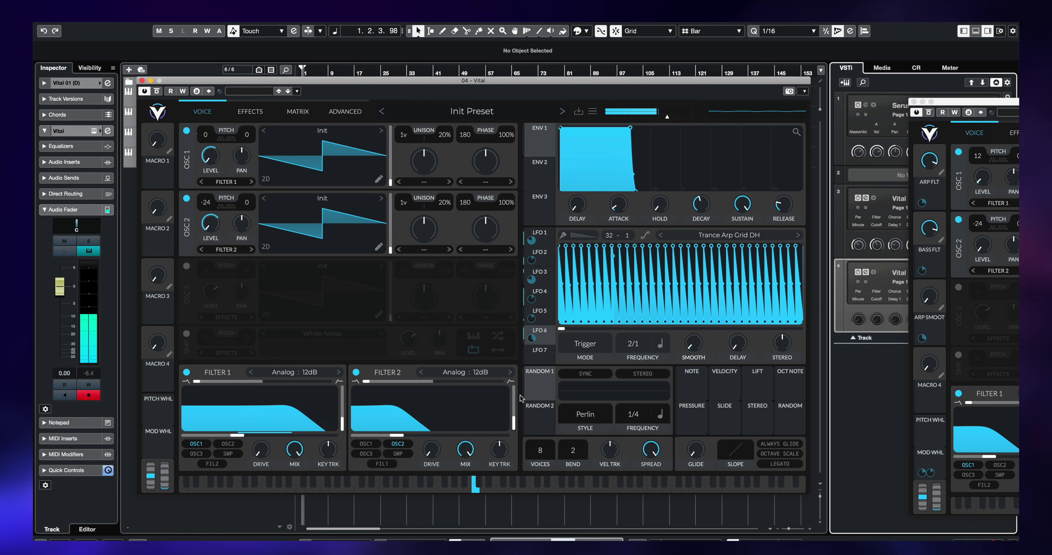
Assign LFO 6 to Filter 2's cutoff, and assign the mod wheel to the cutoffs of both filters.
{"action": "left_click_drag", "start_coordinate": [531, 338], "coordinate": [448, 414]}
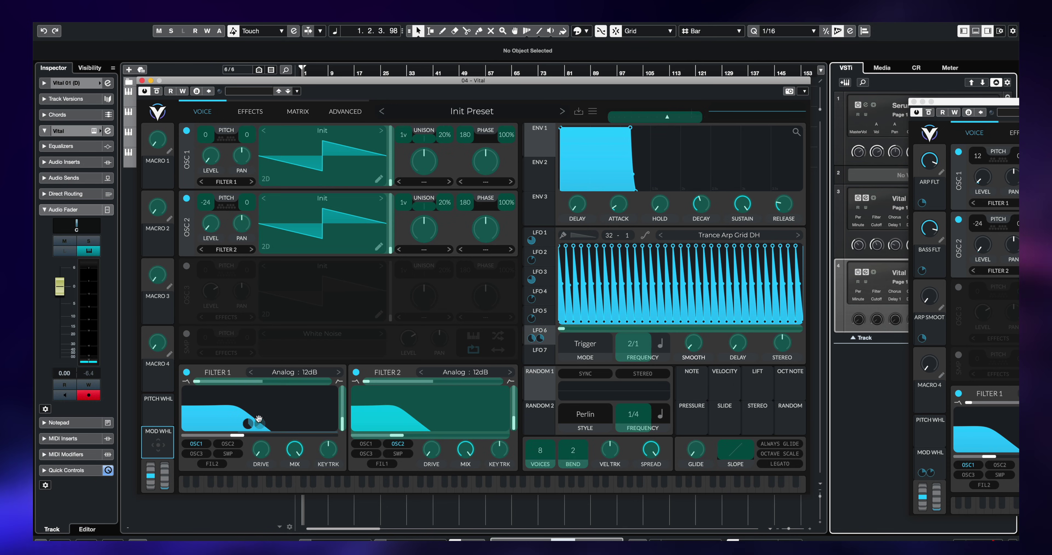
{"action": "left_click_drag", "start_coordinate": [156, 446], "coordinate": [468, 429]}
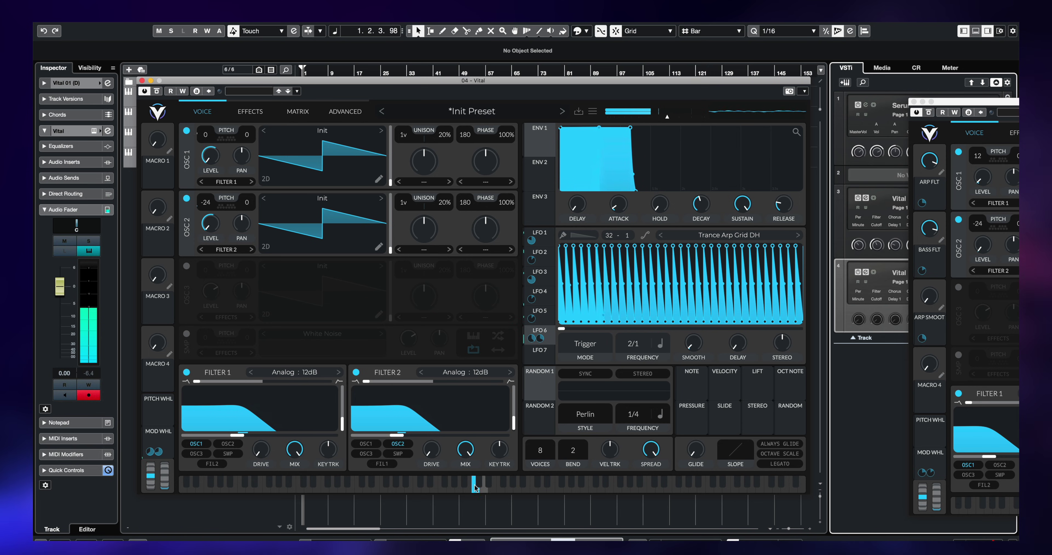
Check the oscillators' note tracking options, and audition the patch on two different keys.
{"action": "left_click", "coordinate": [345, 111]}
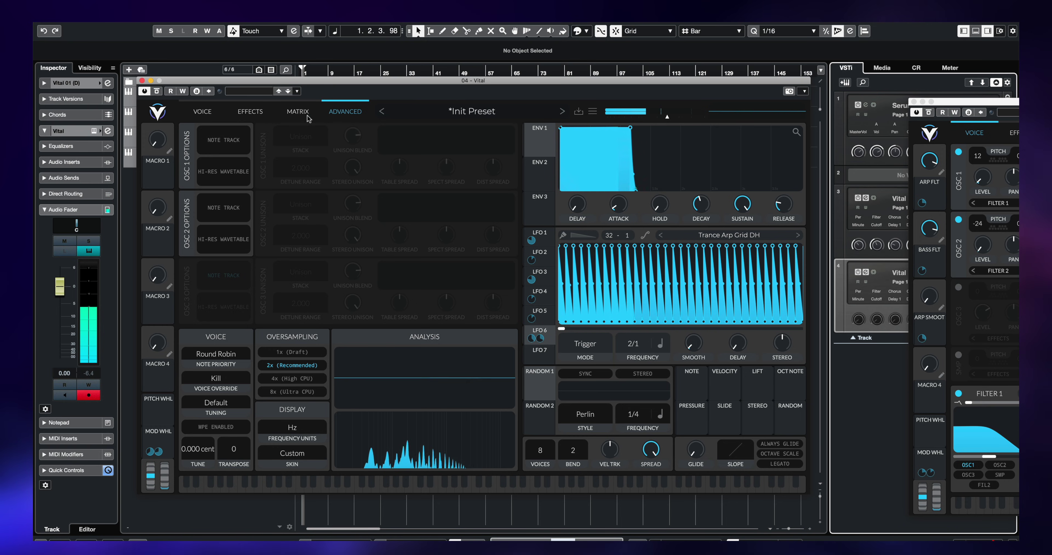
{"action": "left_click", "coordinate": [202, 112]}
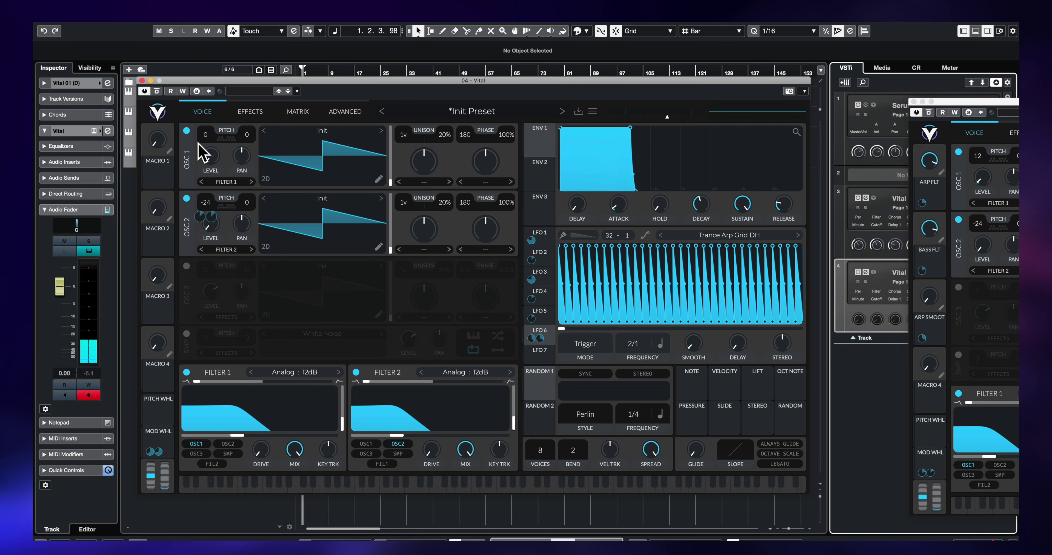
{"action": "left_click", "coordinate": [476, 484]}
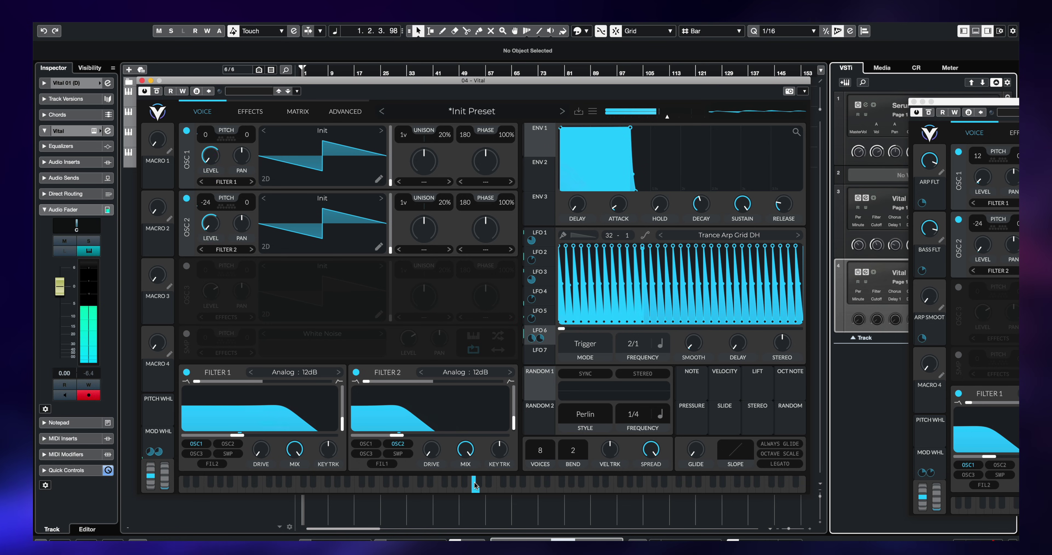
{"action": "left_click", "coordinate": [414, 489]}
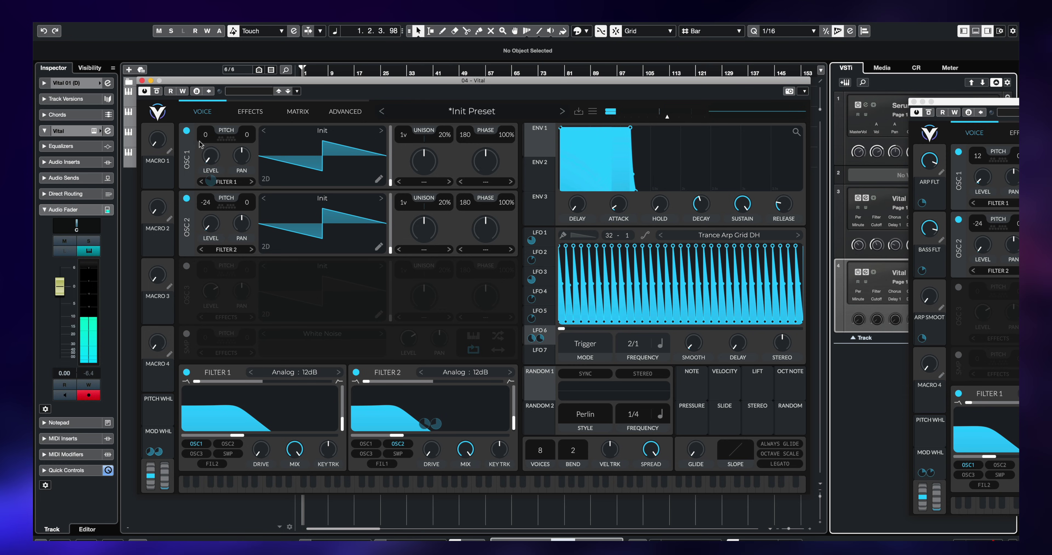
Try note tracking on both oscillators while playing a lower key, and switch it back off.
{"action": "left_click", "coordinate": [344, 112]}
{"action": "left_click", "coordinate": [215, 141]}
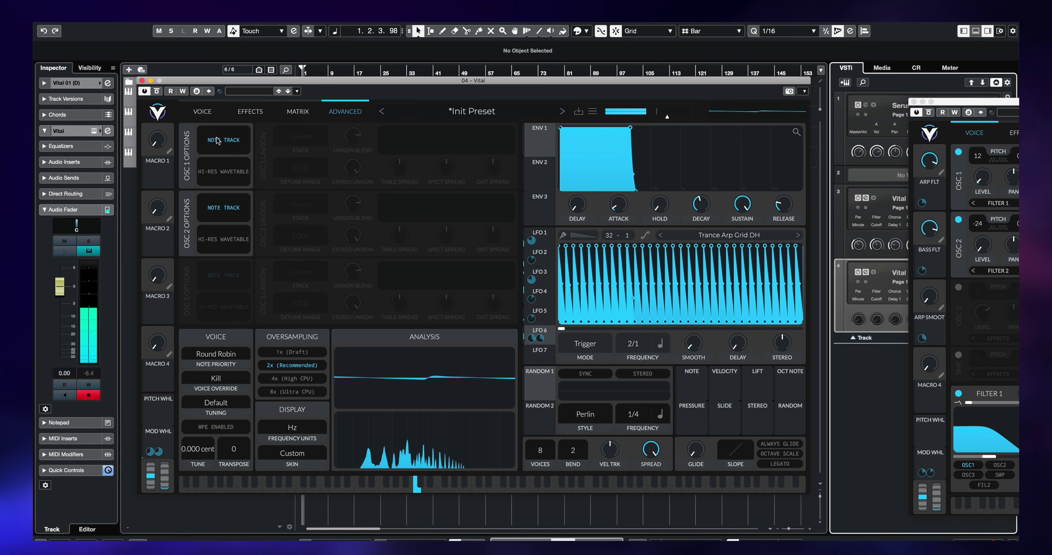
{"action": "left_click", "coordinate": [222, 204]}
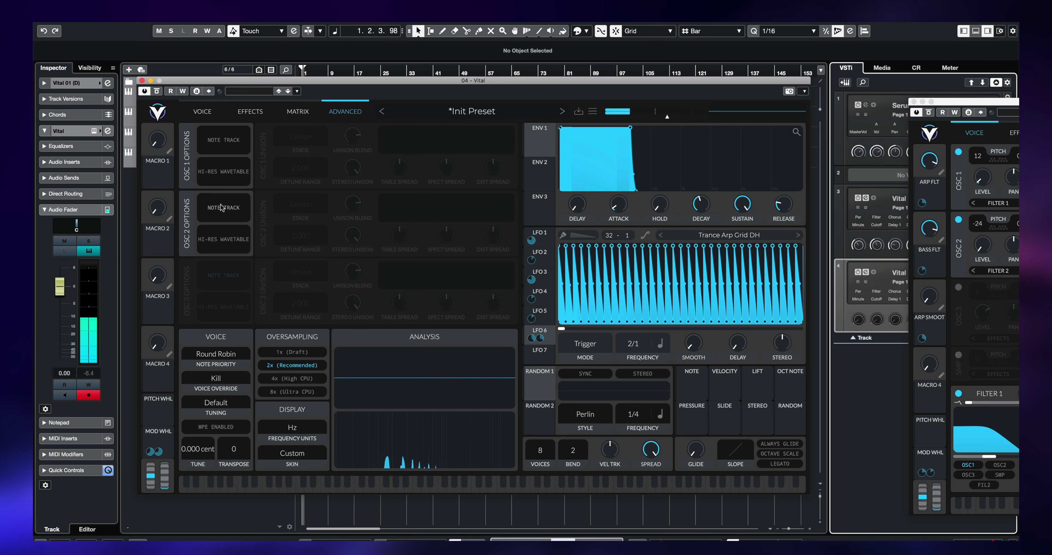
{"action": "left_click", "coordinate": [202, 111]}
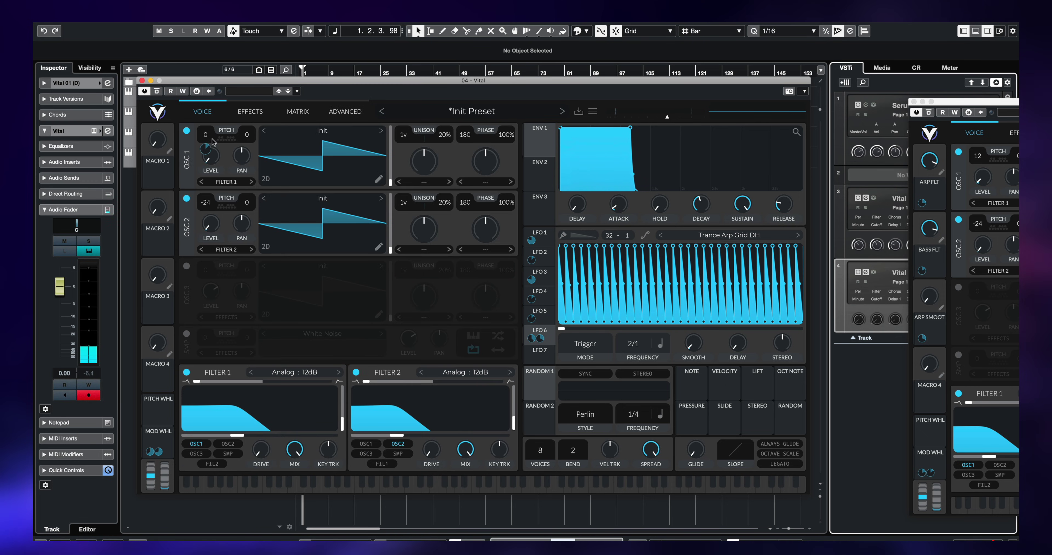
Transpose oscillator 1 to 12 semitones and oscillator 2 to -12 semitones.
{"action": "left_click_drag", "start_coordinate": [207, 138], "coordinate": [209, 124]}
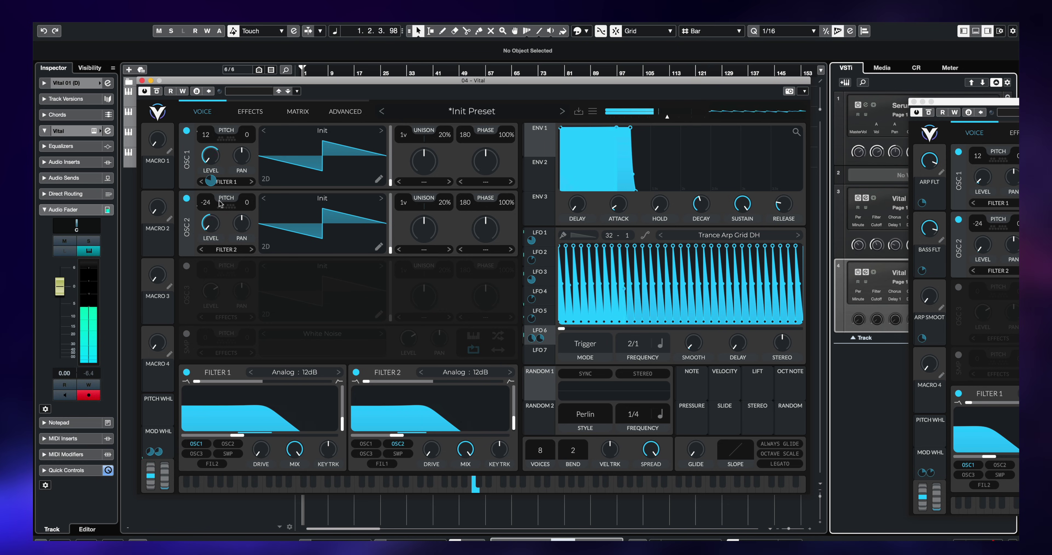
{"action": "left_click_drag", "start_coordinate": [214, 204], "coordinate": [211, 197]}
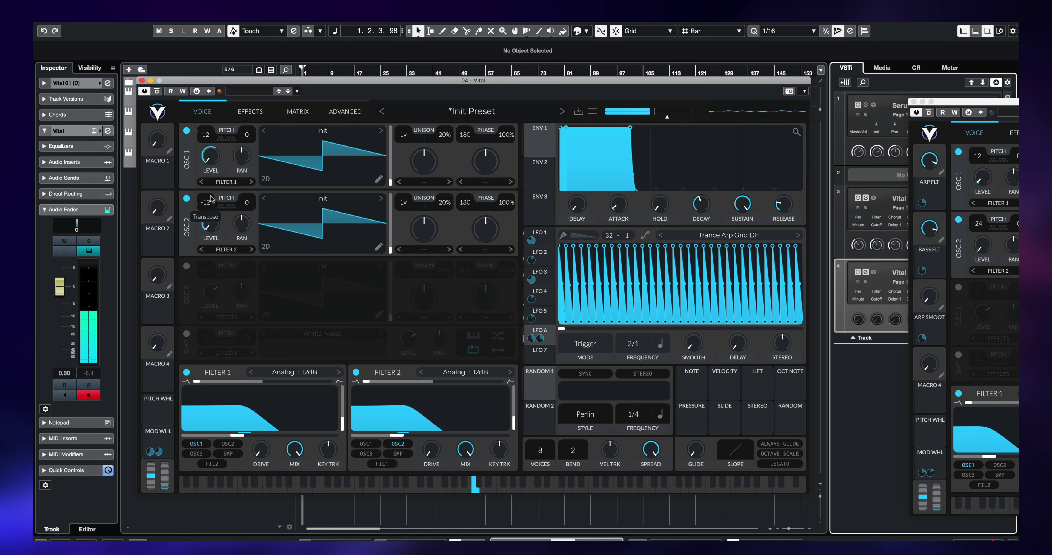
{"action": "scroll", "coordinate": [211, 199], "scroll_direction": "down", "scroll_amount": 4}
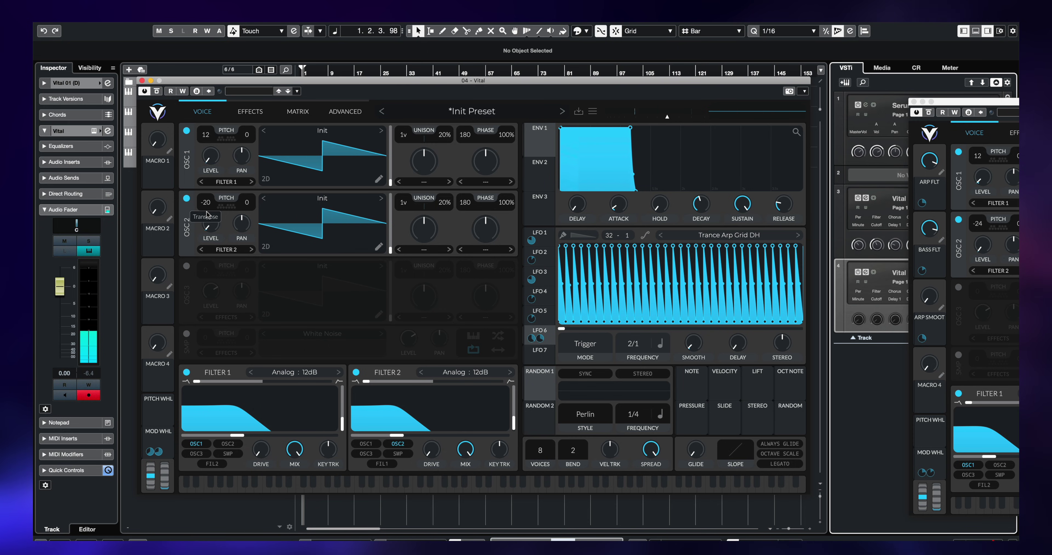
{"action": "left_click_drag", "start_coordinate": [207, 217], "coordinate": [216, 202]}
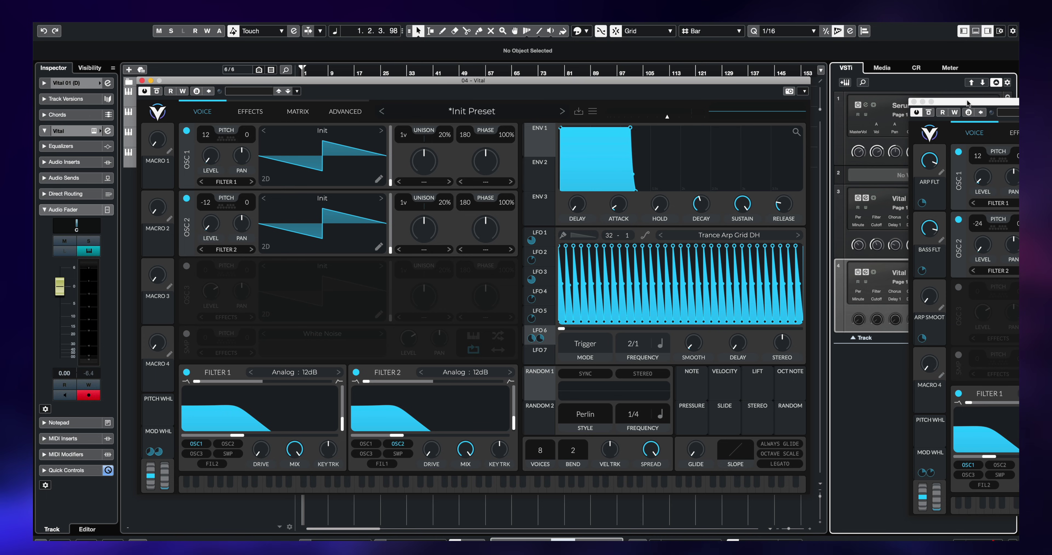
Examine the unison settings of both oscillators in the reference Trance Arp patch, and move its window back aside.
{"action": "left_click_drag", "start_coordinate": [967, 103], "coordinate": [734, 87]}
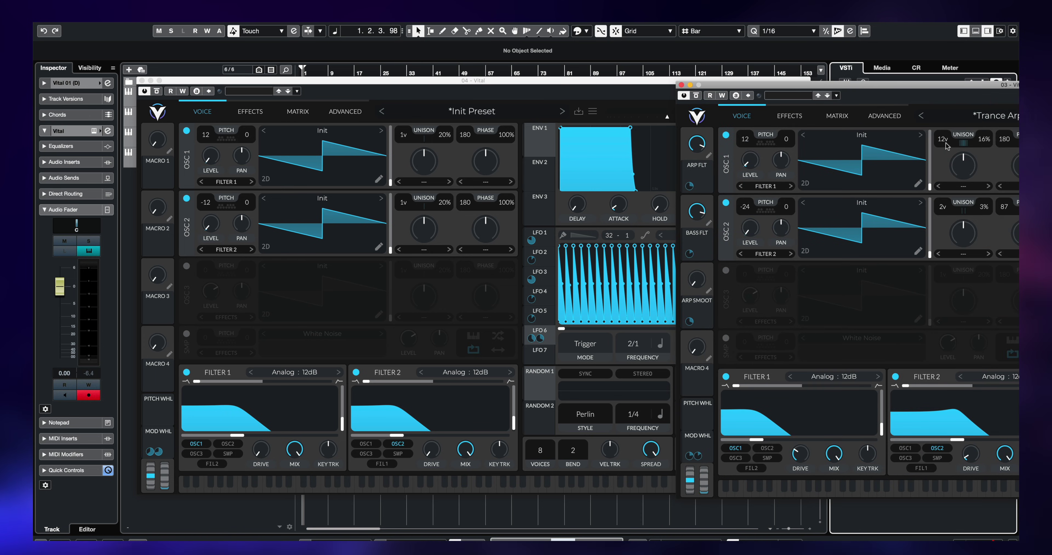
{"action": "left_click", "coordinate": [808, 121]}
{"action": "left_click", "coordinate": [742, 115]}
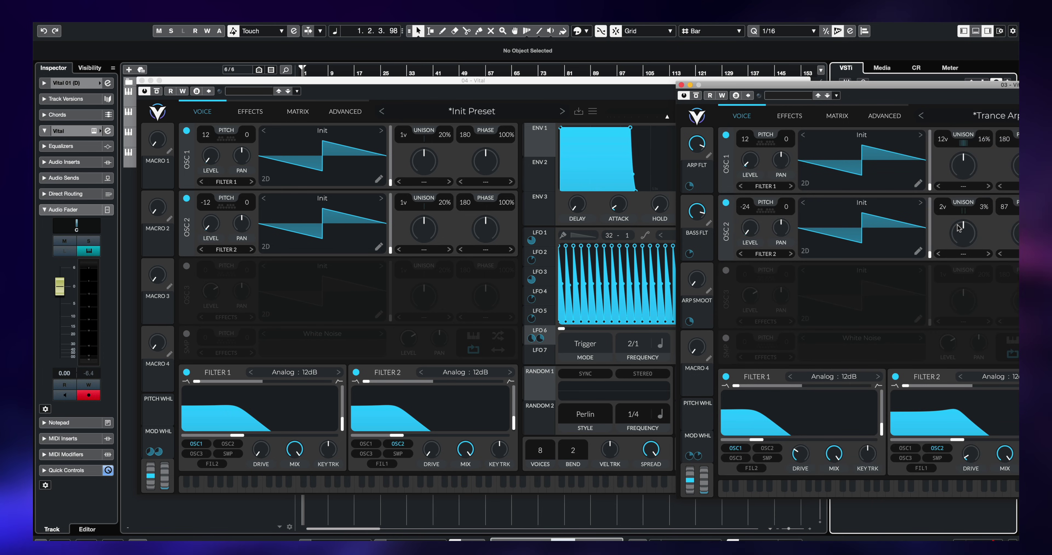
{"action": "left_click_drag", "start_coordinate": [734, 87], "coordinate": [966, 99]}
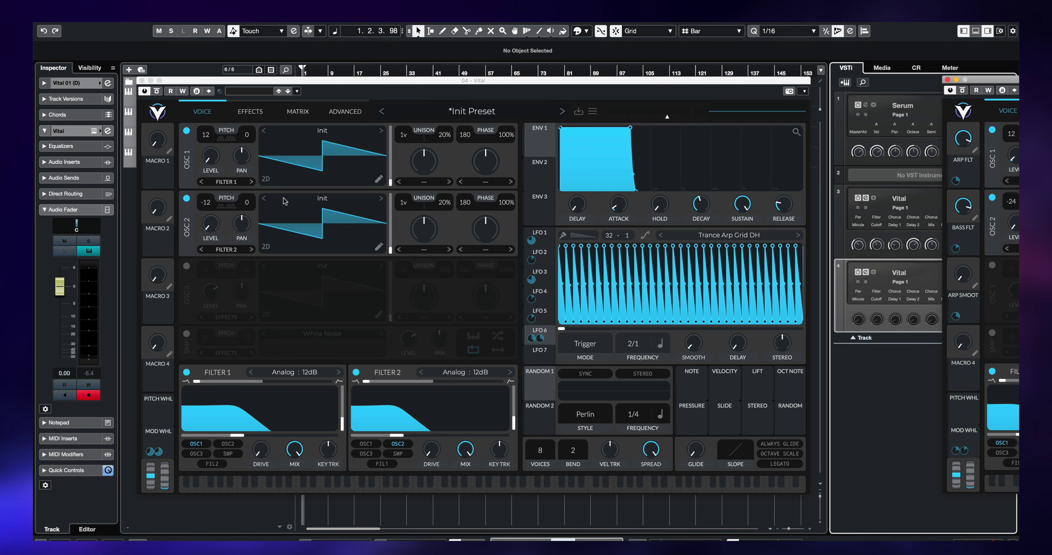
Set oscillator 1's unison to 9 voices with 15% detune, comparing it with the reference patch.
{"action": "left_click_drag", "start_coordinate": [404, 134], "coordinate": [412, 118]}
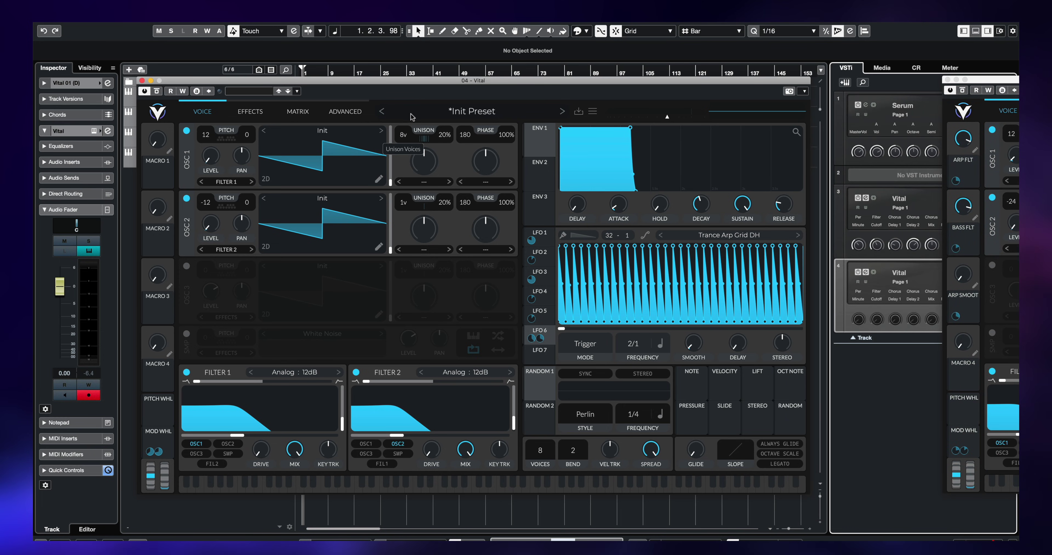
{"action": "mouse_move", "coordinate": [427, 145]}
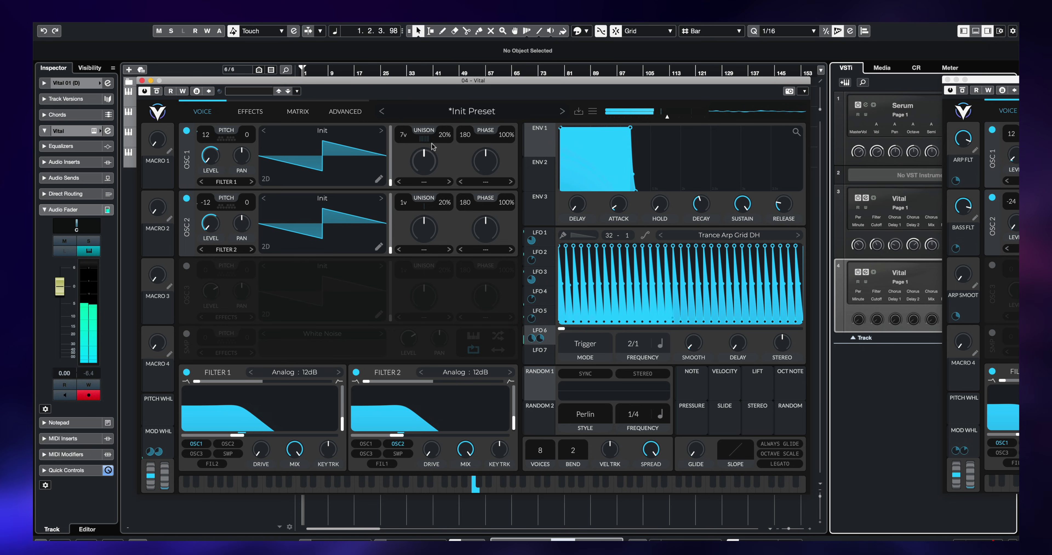
{"action": "left_click_drag", "start_coordinate": [445, 135], "coordinate": [444, 147]}
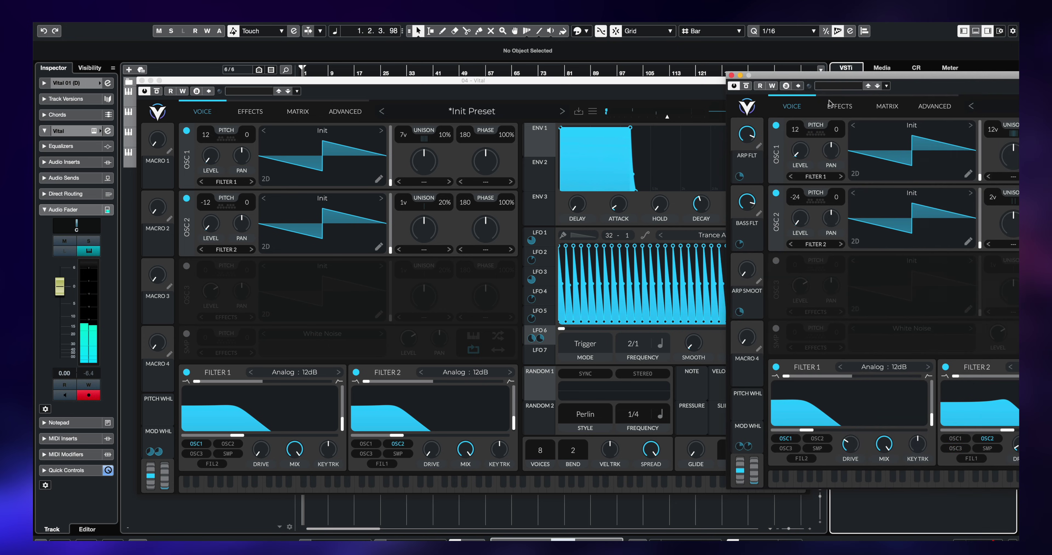
{"action": "left_click_drag", "start_coordinate": [817, 75], "coordinate": [900, 78]}
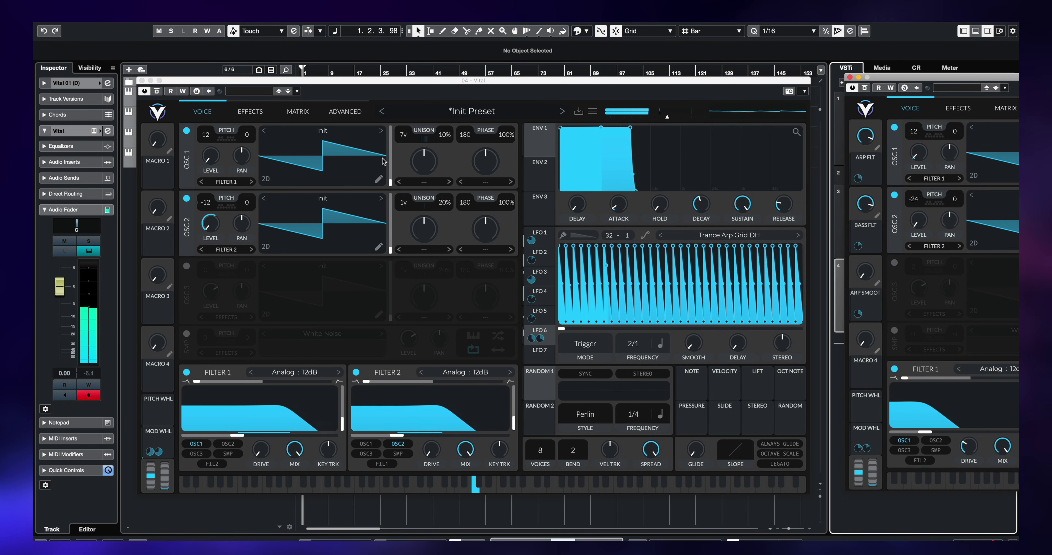
{"action": "left_click_drag", "start_coordinate": [410, 142], "coordinate": [451, 135]}
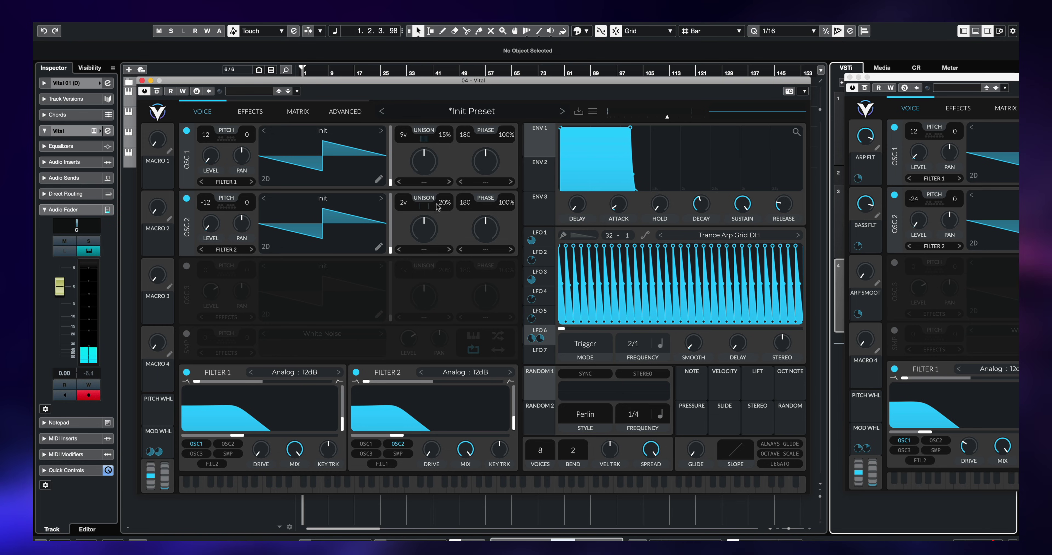
Set oscillator 2's unison to 2 voices with 3% detune and its transpose to -24 semitones.
{"action": "left_click_drag", "start_coordinate": [444, 203], "coordinate": [445, 220]}
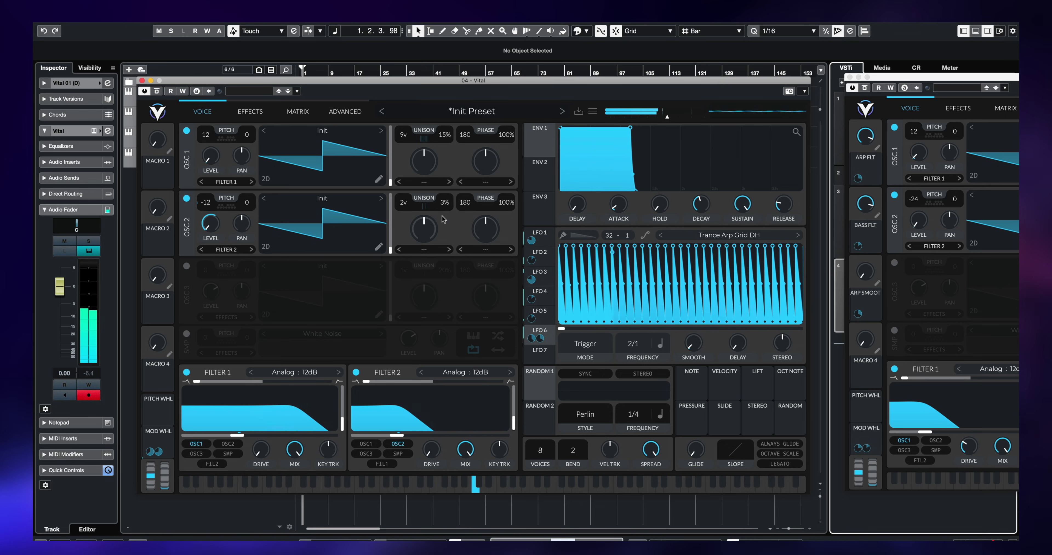
{"action": "left_click_drag", "start_coordinate": [206, 202], "coordinate": [208, 213]}
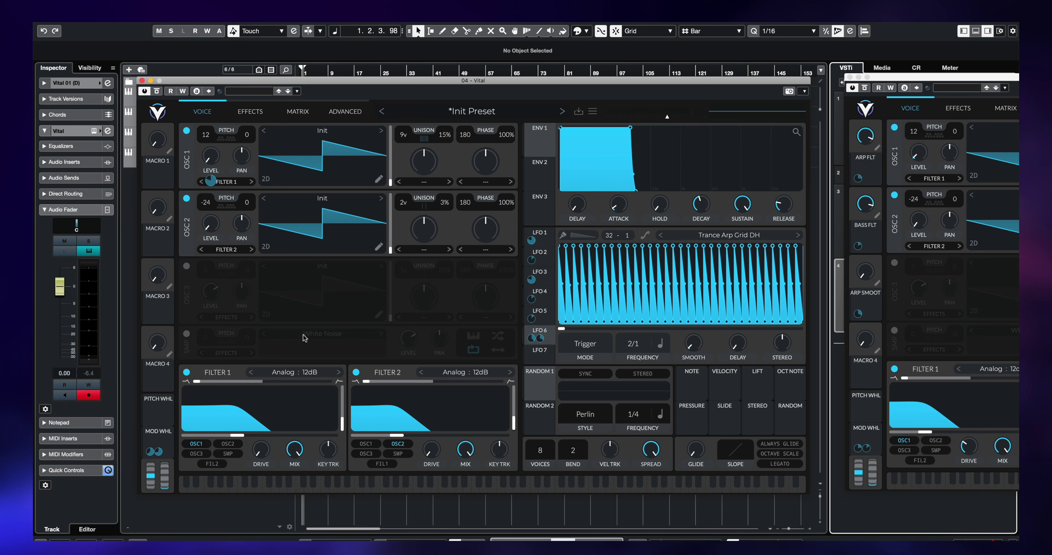
Assign Macro 1 to the amount of LFO 6's modulation of Filter 1's cutoff.
{"action": "mouse_move", "coordinate": [162, 176]}
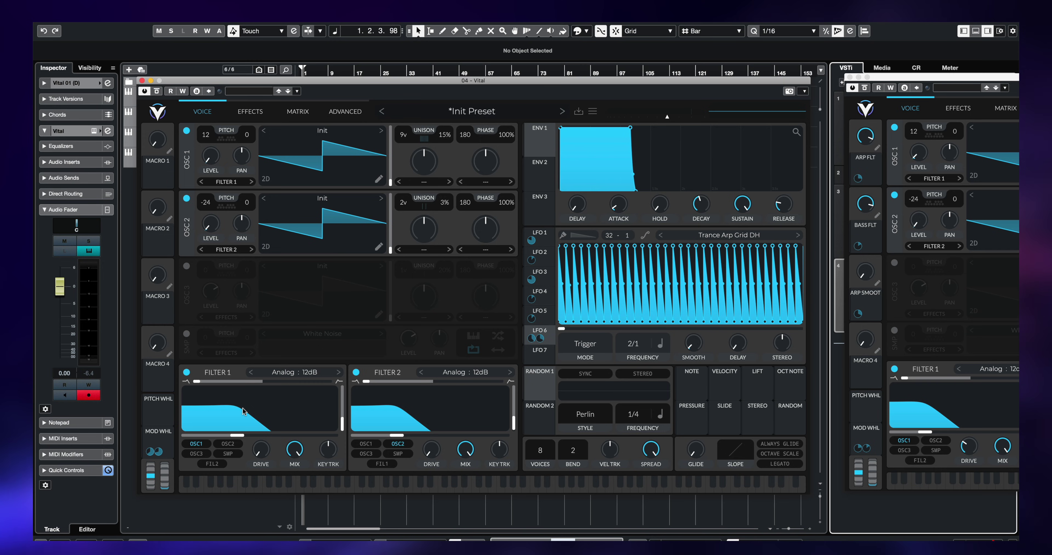
{"action": "left_click", "coordinate": [549, 280]}
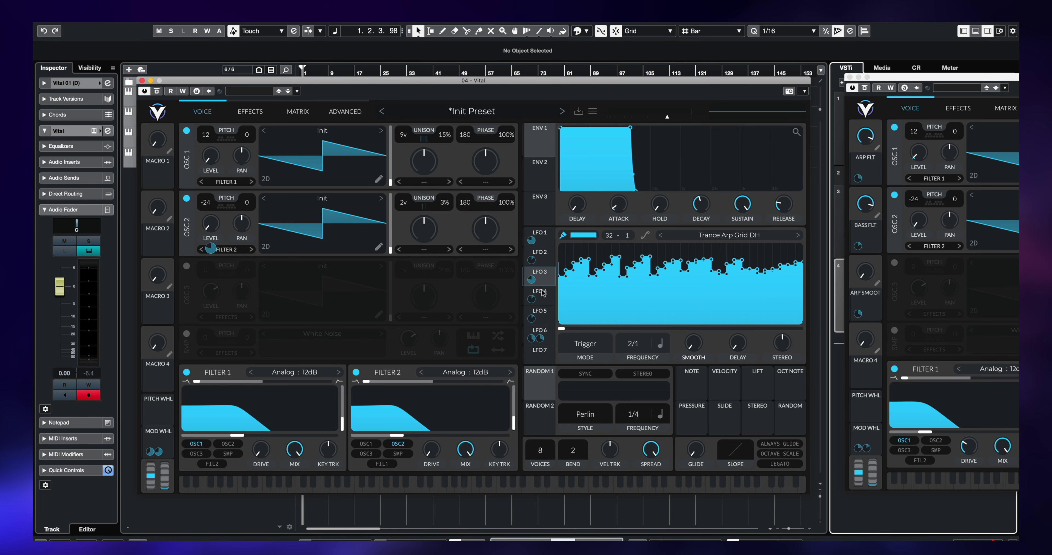
{"action": "left_click", "coordinate": [551, 299]}
{"action": "left_click", "coordinate": [541, 316]}
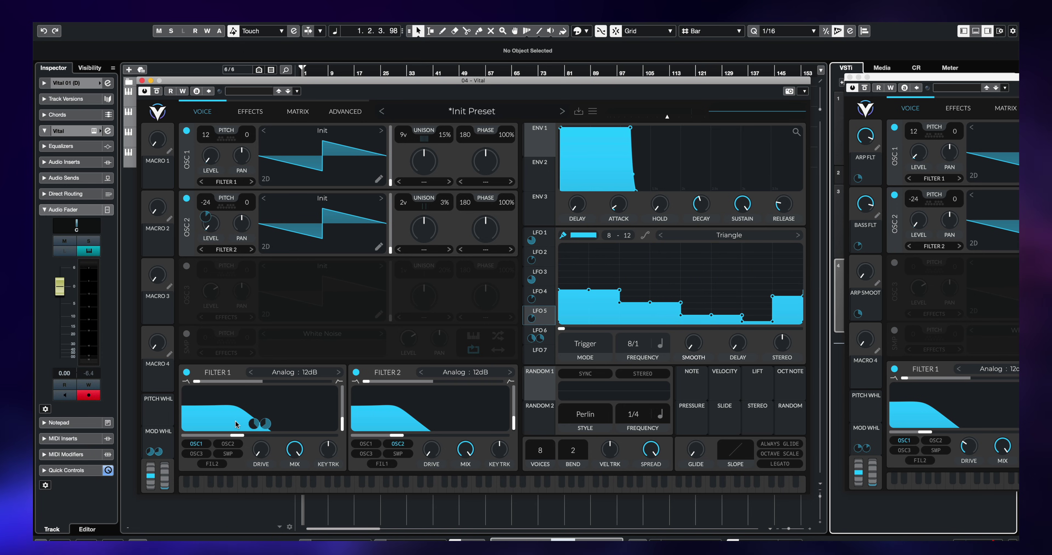
{"action": "mouse_move", "coordinate": [253, 426]}
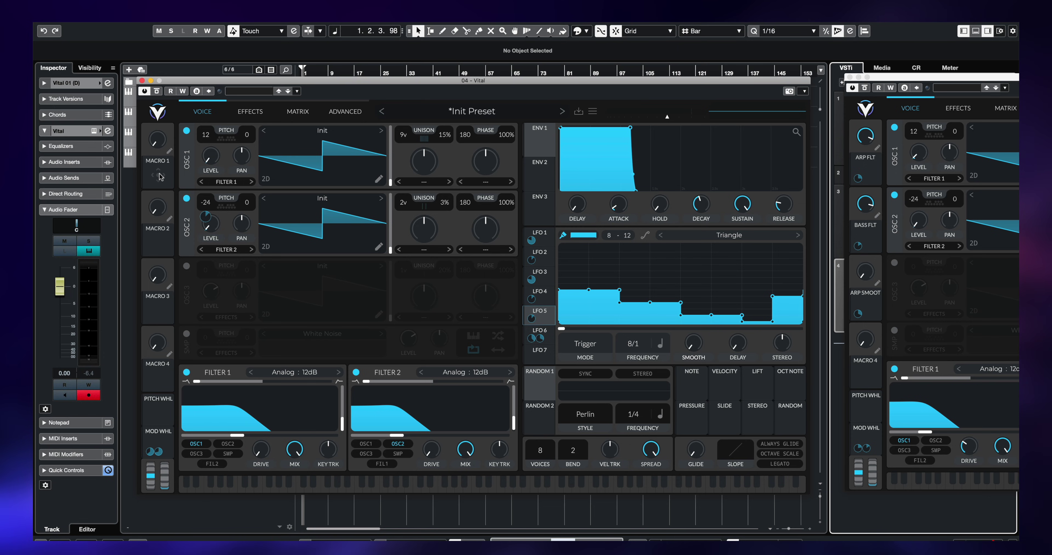
{"action": "left_click_drag", "start_coordinate": [159, 176], "coordinate": [531, 340]}
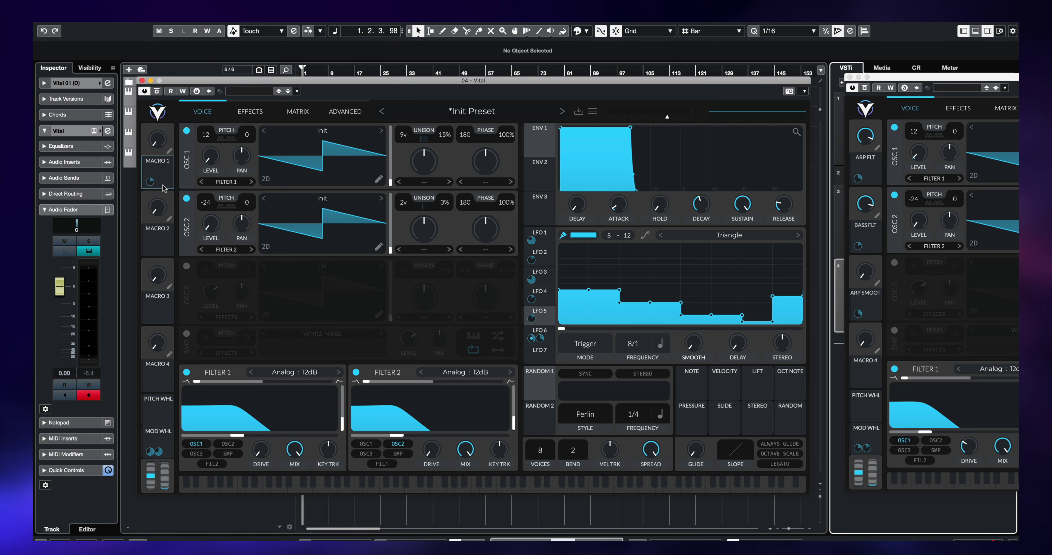
Assign Macro 2 to the amount of LFO 6's modulation of Filter 2's cutoff.
{"action": "left_click_drag", "start_coordinate": [150, 249], "coordinate": [541, 342]}
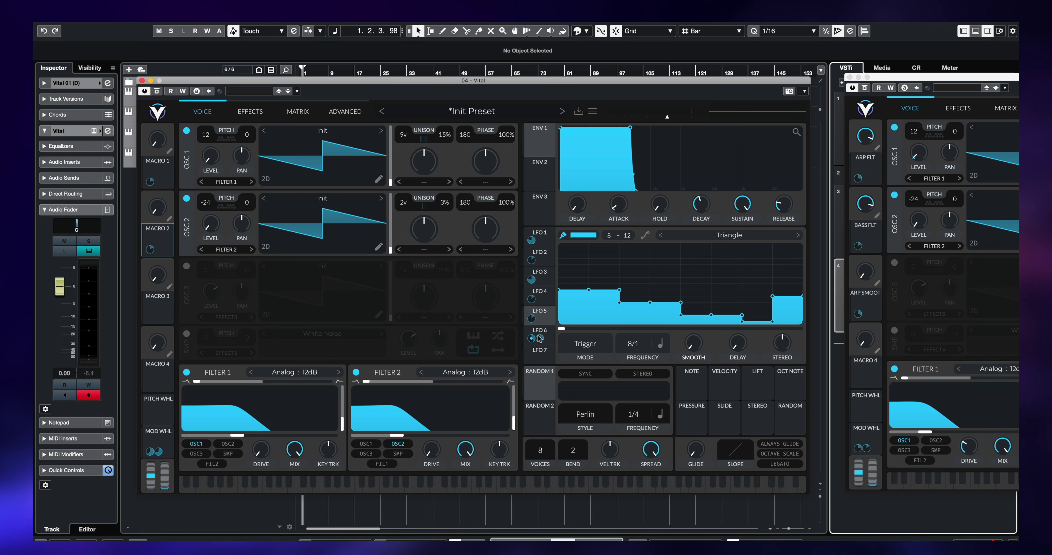
{"action": "mouse_move", "coordinate": [541, 341]}
{"action": "mouse_move", "coordinate": [253, 423]}
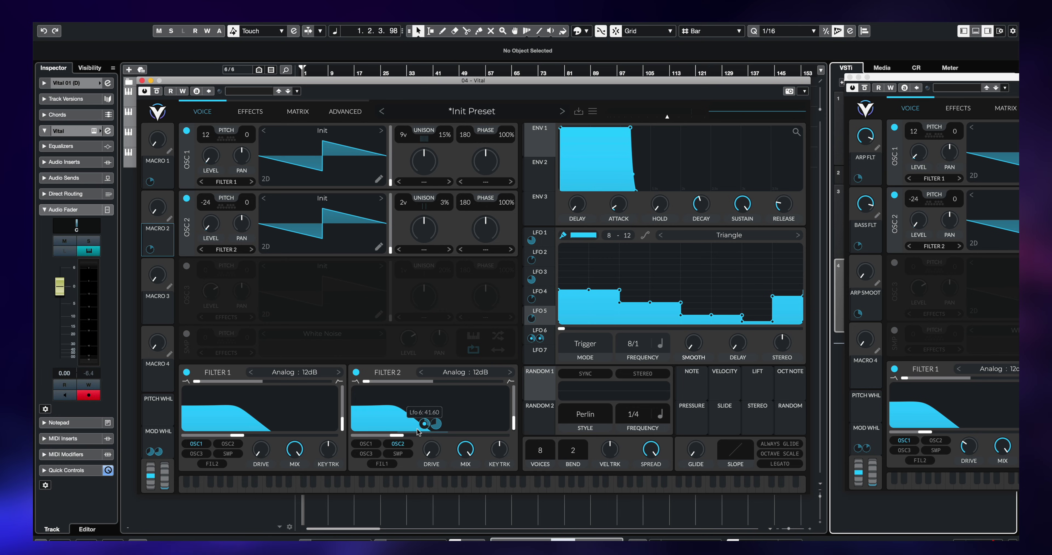
{"action": "mouse_move", "coordinate": [424, 424]}
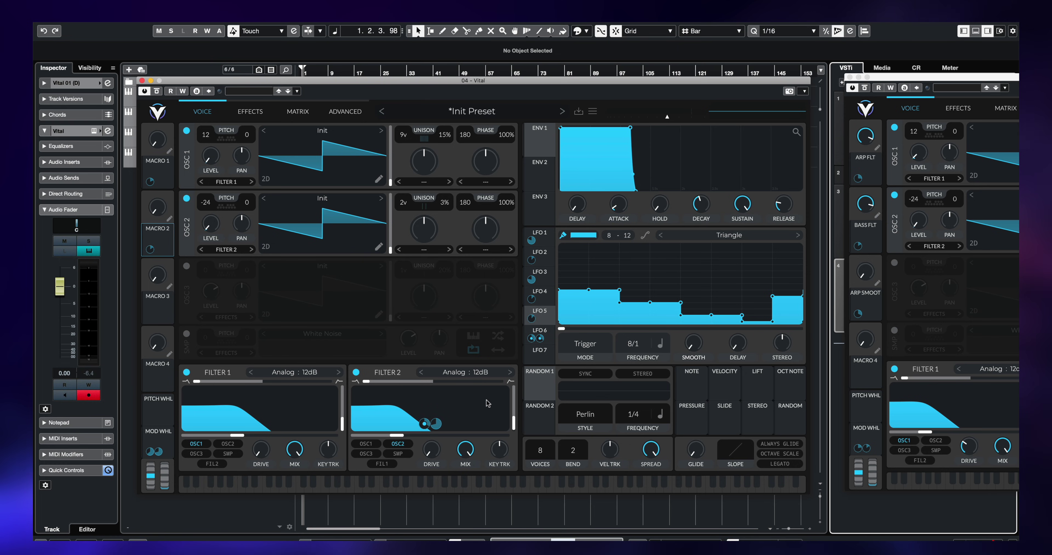
{"action": "mouse_move", "coordinate": [154, 181]}
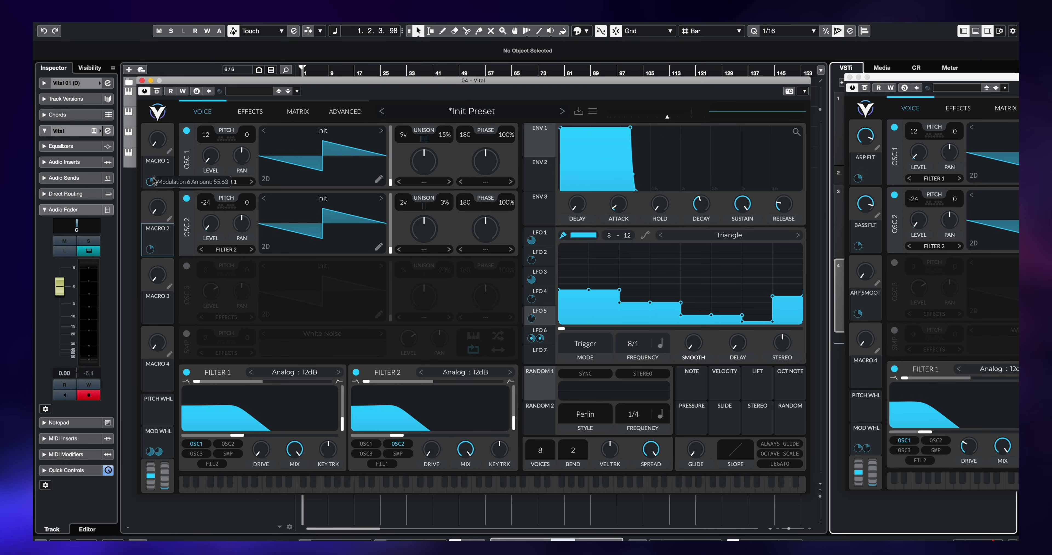
Sweep Macro 2 and Macro 1 upward while playing to audition the bass and arp filter modulation.
{"action": "mouse_move", "coordinate": [155, 200]}
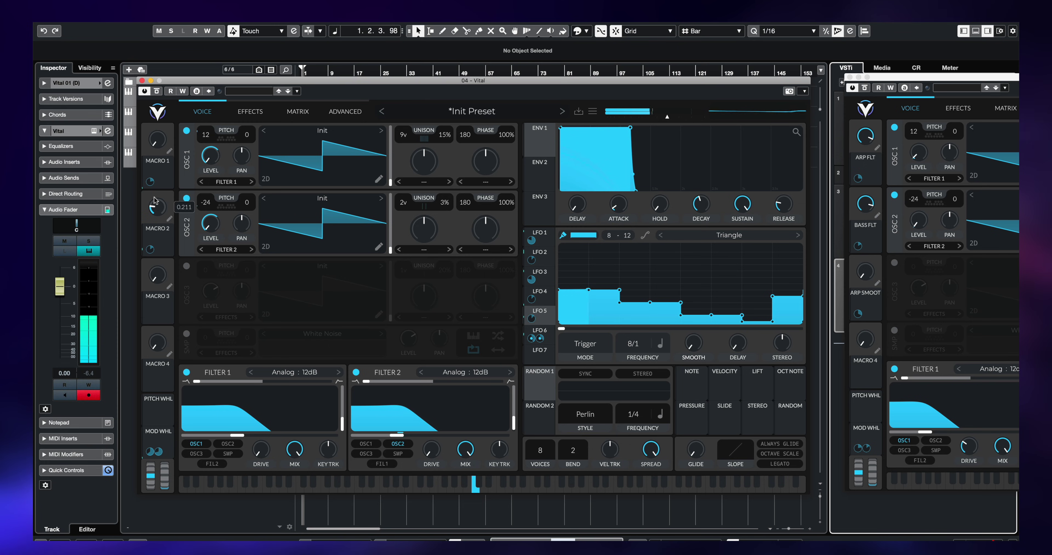
{"action": "left_click_drag", "start_coordinate": [155, 200], "coordinate": [155, 186]}
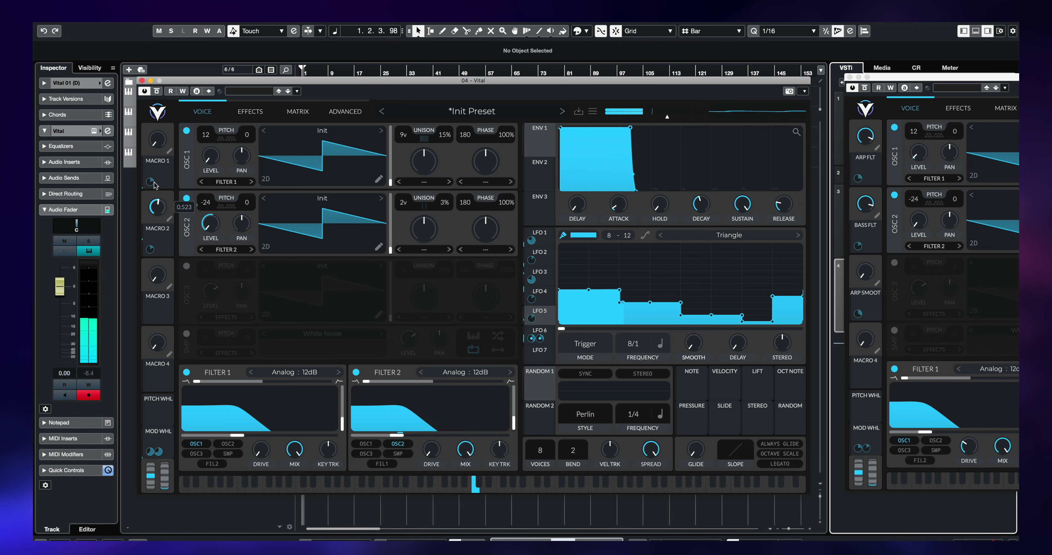
{"action": "mouse_move", "coordinate": [160, 141]}
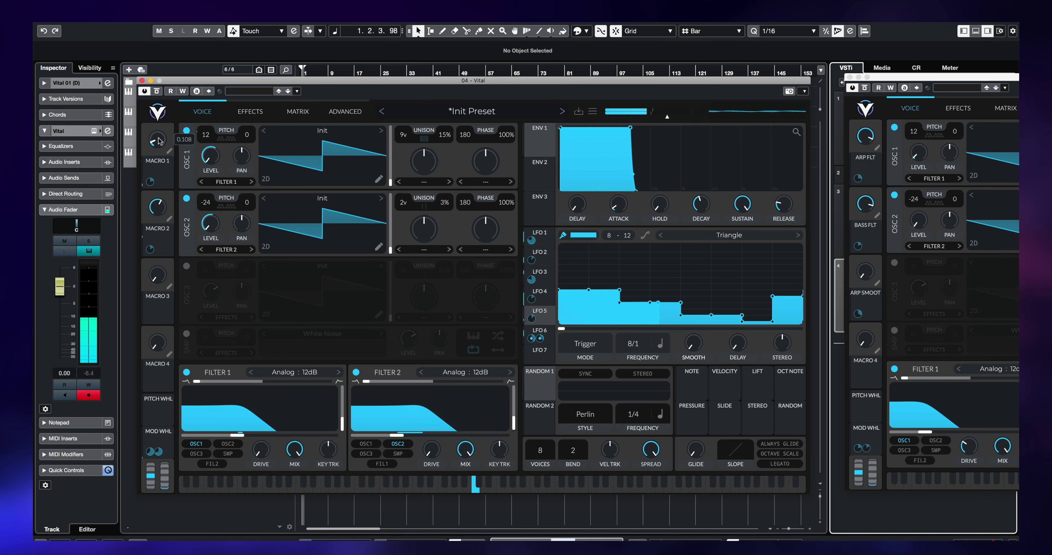
{"action": "left_click_drag", "start_coordinate": [160, 141], "coordinate": [156, 116]}
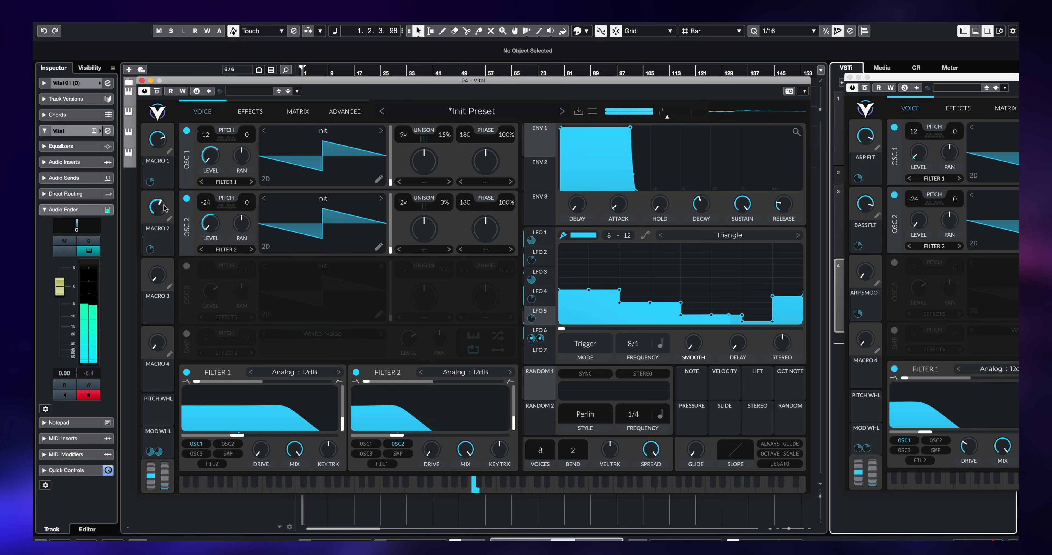
{"action": "mouse_move", "coordinate": [160, 160]}
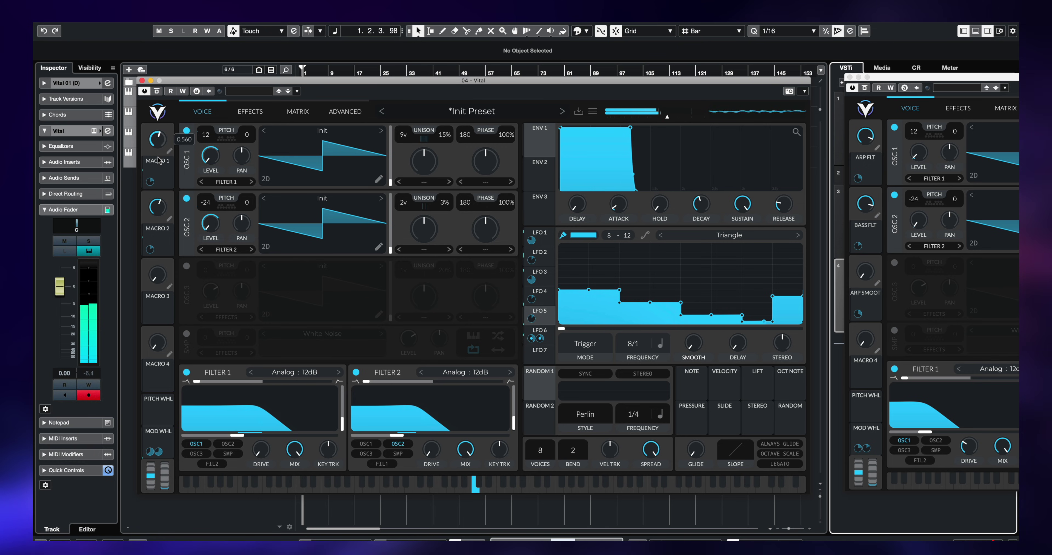
{"action": "left_click_drag", "start_coordinate": [160, 160], "coordinate": [164, 124]}
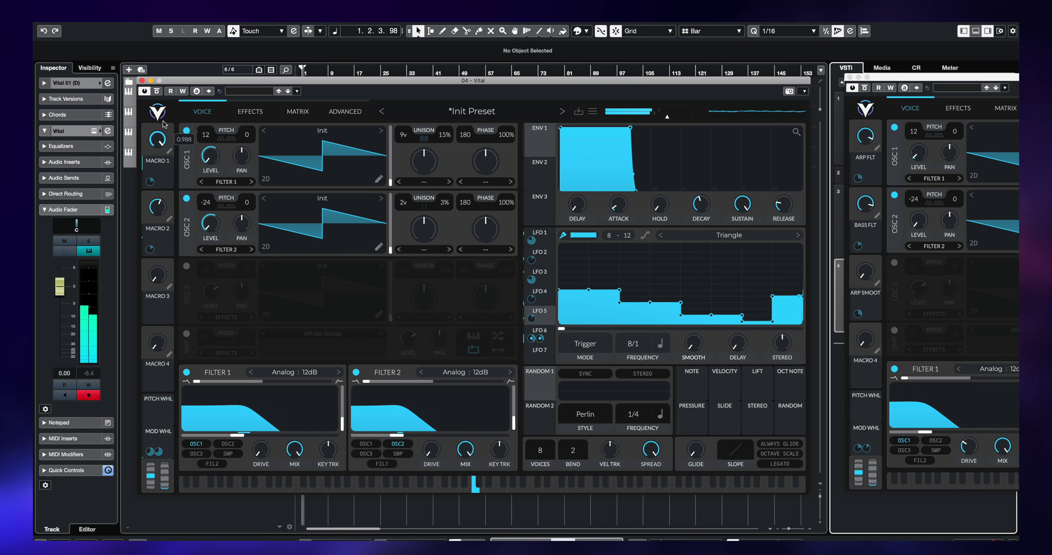
Rename Macro 1 as ARP FLT and Macro 2 as BASS FLT.
{"action": "left_click", "coordinate": [169, 152]}
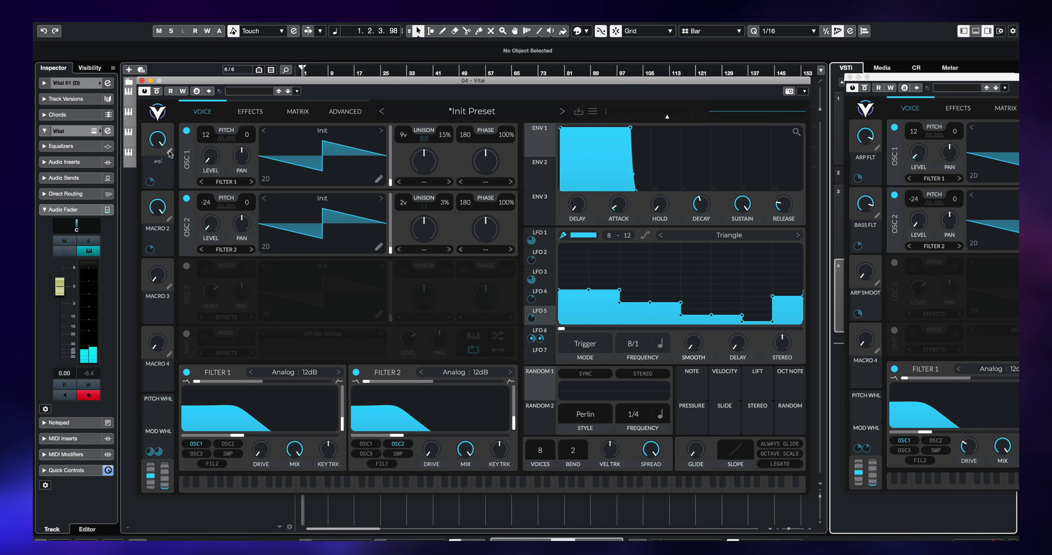
{"action": "left_click", "coordinate": [169, 219]}
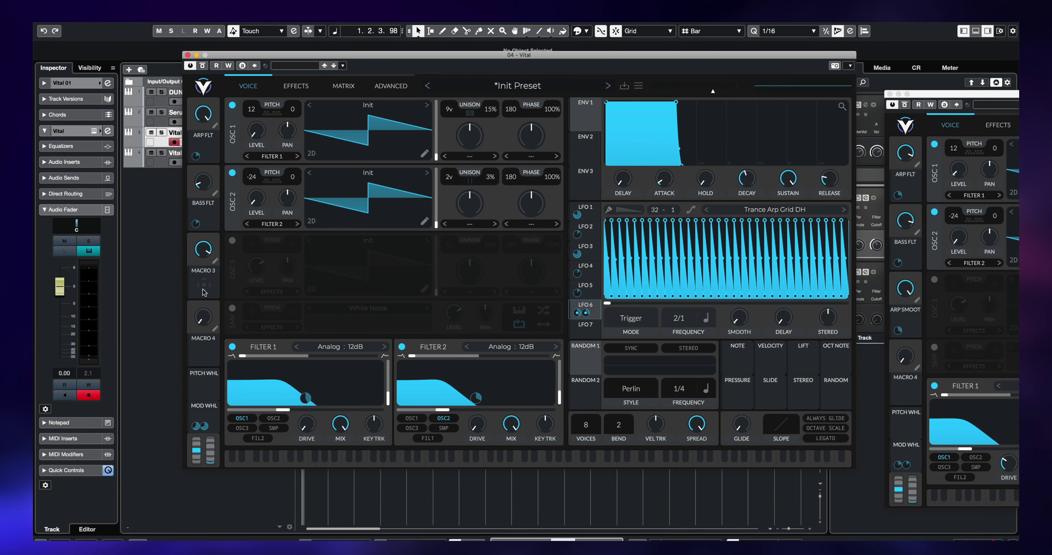
Assign Macro 3 to LFO 6's Smooth, try it out while playing, and rename the macro SMOOTH.
{"action": "left_click_drag", "start_coordinate": [204, 291], "coordinate": [739, 318]}
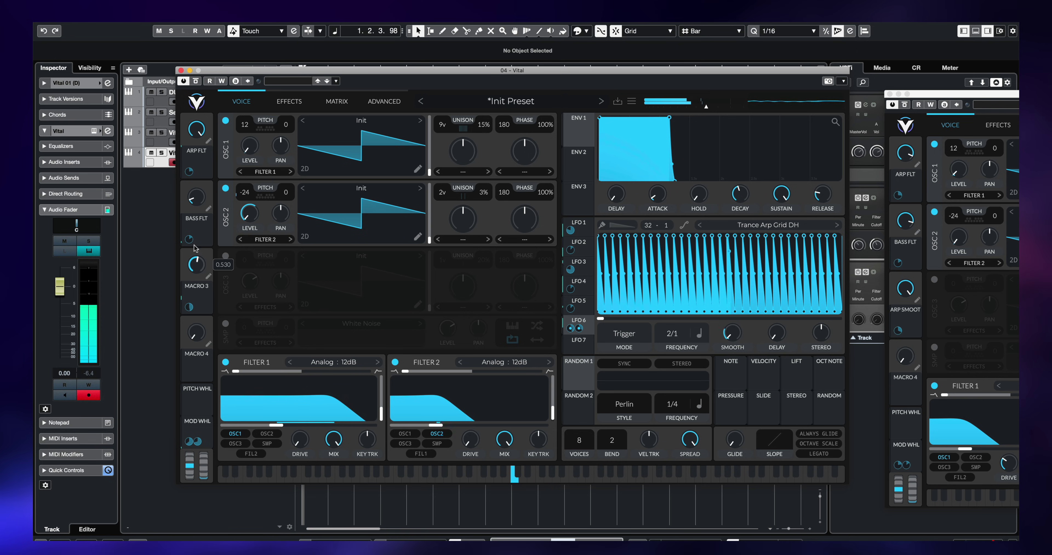
{"action": "left_click_drag", "start_coordinate": [195, 248], "coordinate": [194, 237]}
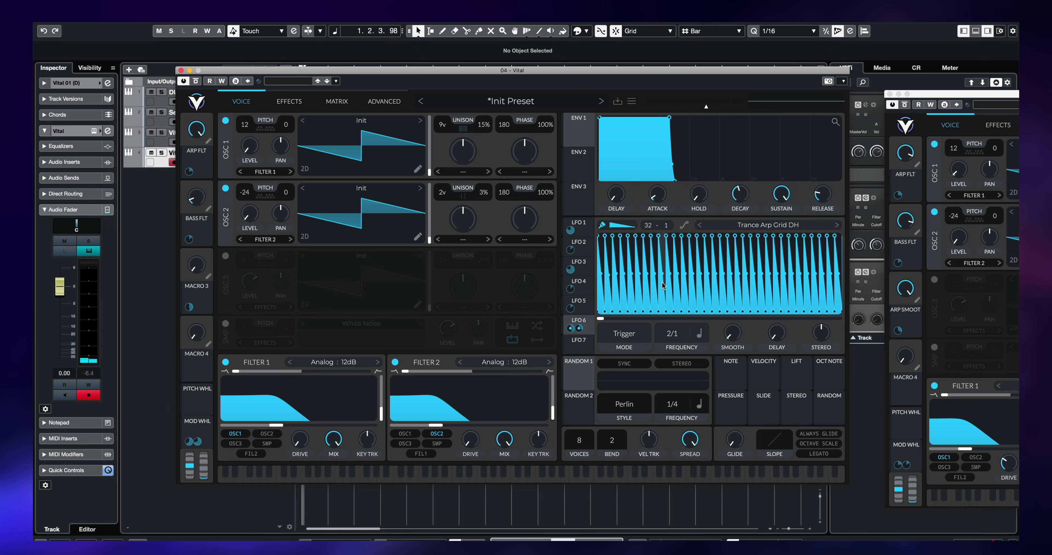
{"action": "left_click", "coordinate": [209, 277]}
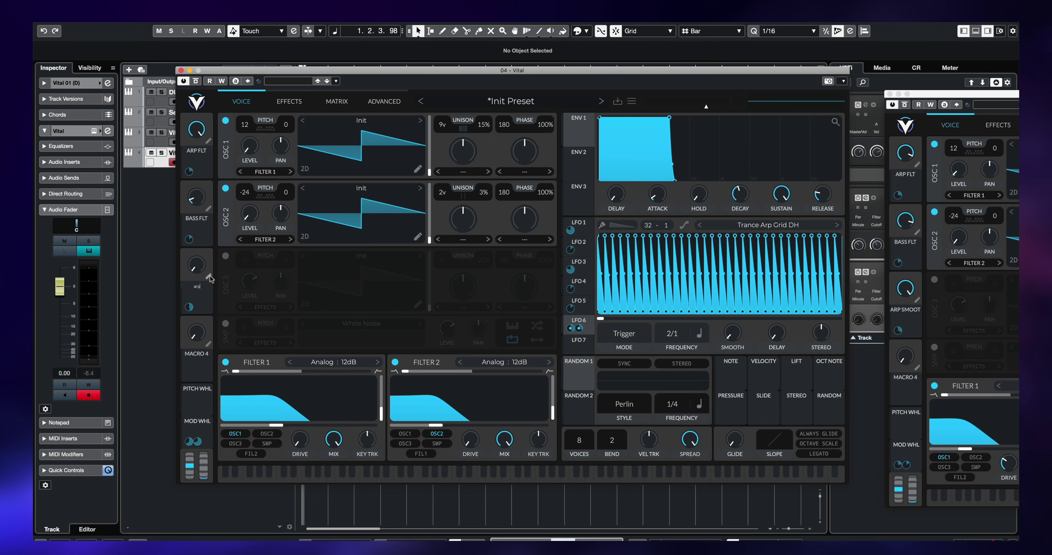
{"action": "key", "text": "BackSpace"}
{"action": "key", "text": "BackSpace"}
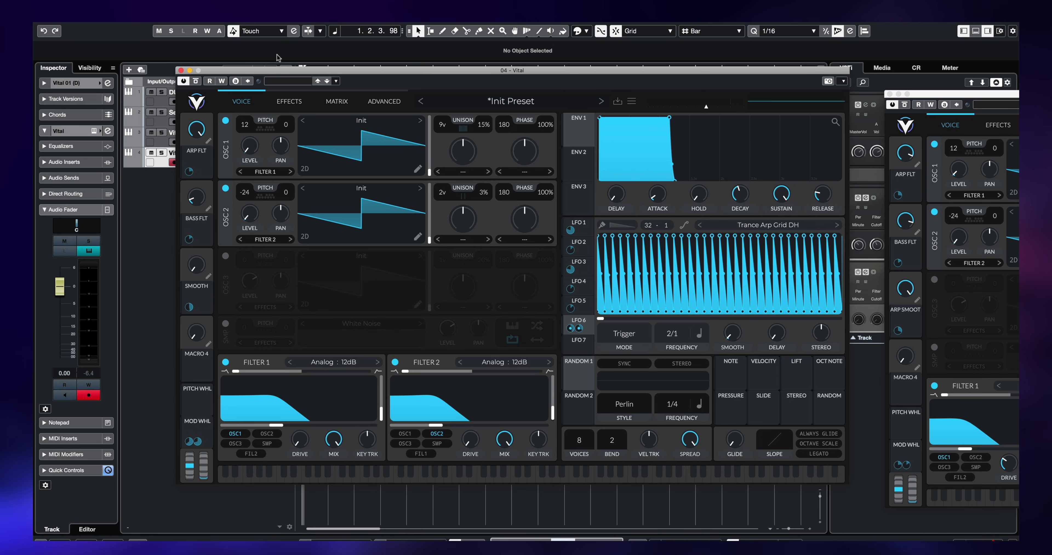
Enable the EQ effect, switch its low band to a low cut, and adjust its cutoff with resonance at about 7.4%.
{"action": "left_click", "coordinate": [283, 103]}
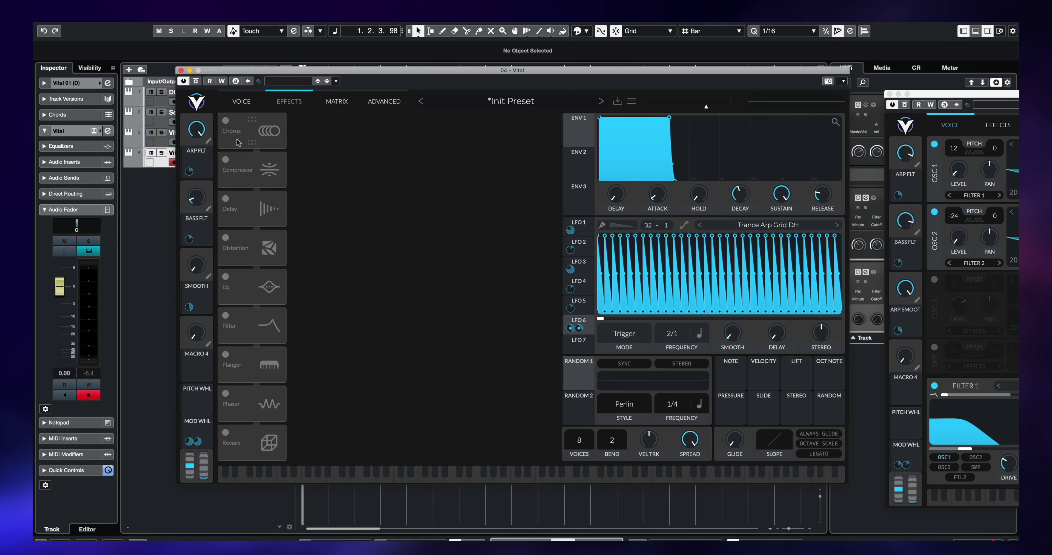
{"action": "left_click", "coordinate": [226, 276]}
{"action": "left_click", "coordinate": [328, 128]}
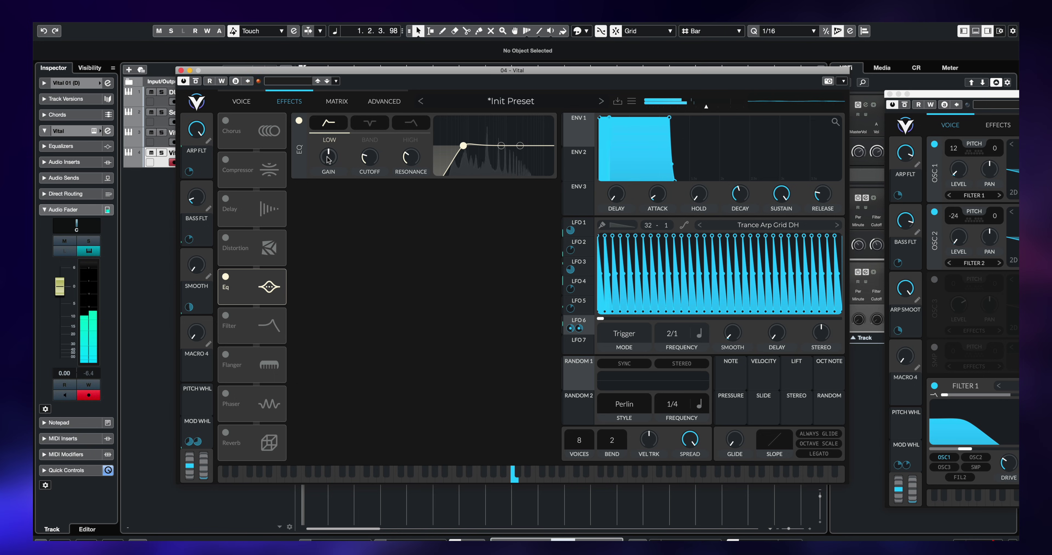
{"action": "left_click_drag", "start_coordinate": [328, 159], "coordinate": [361, 160]}
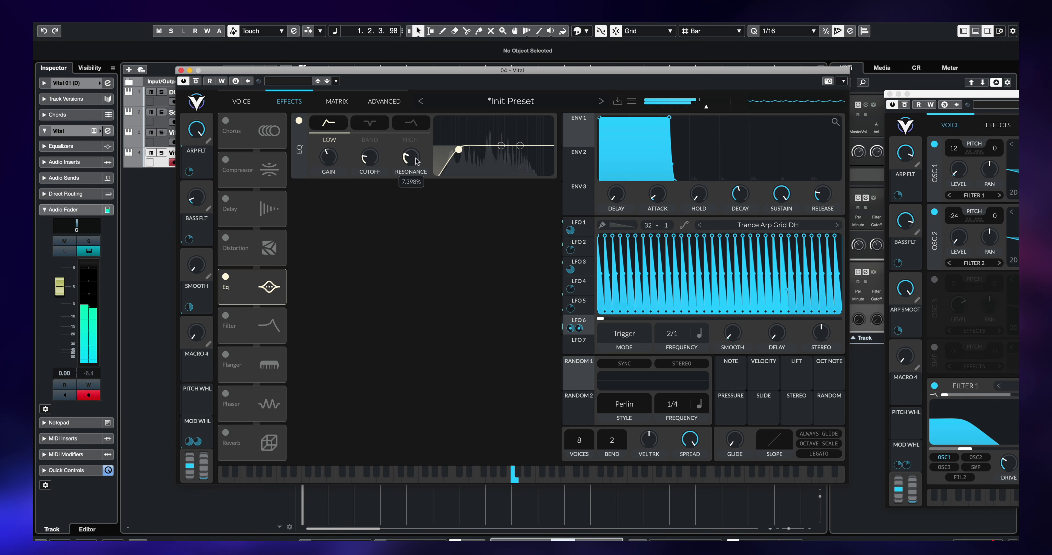
Raise the BASS FLT macro to about 0.73 and compare the sound with the EQ bypassed and enabled.
{"action": "mouse_move", "coordinate": [197, 197]}
{"action": "left_mouse_down"}
{"action": "mouse_move", "coordinate": [195, 176]}
{"action": "mouse_move", "coordinate": [202, 183]}
{"action": "left_mouse_up"}
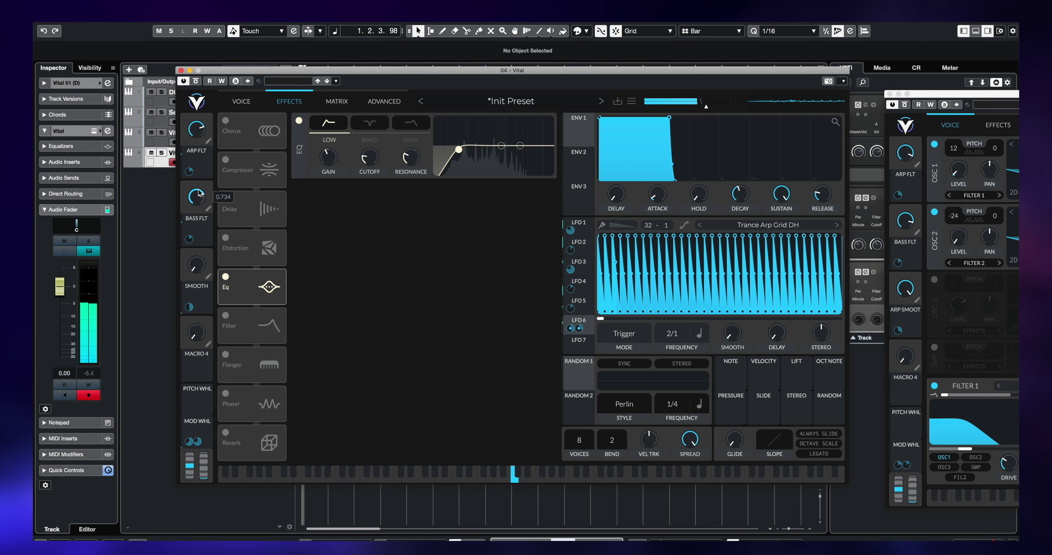
{"action": "left_click", "coordinate": [299, 120]}
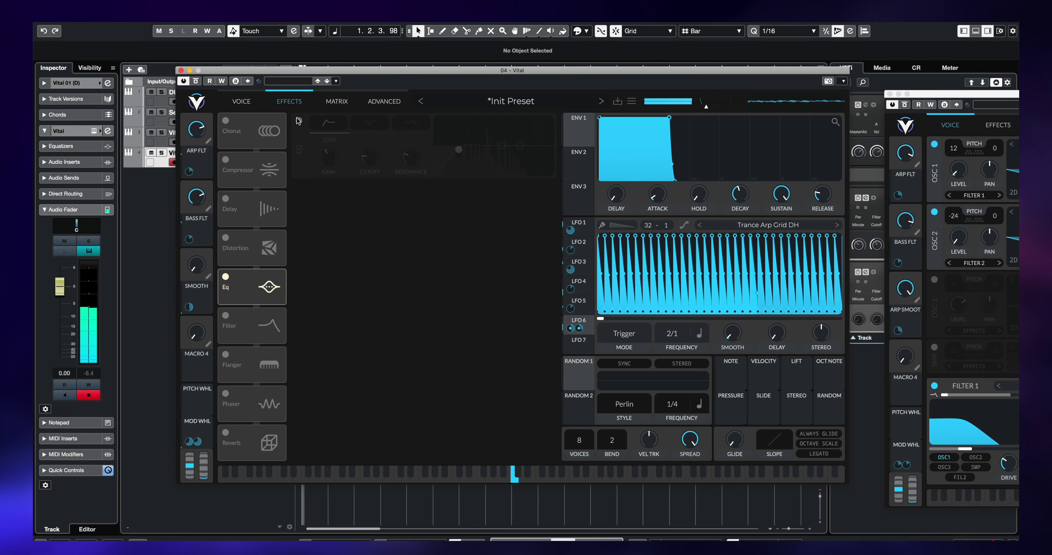
{"action": "left_click", "coordinate": [299, 120]}
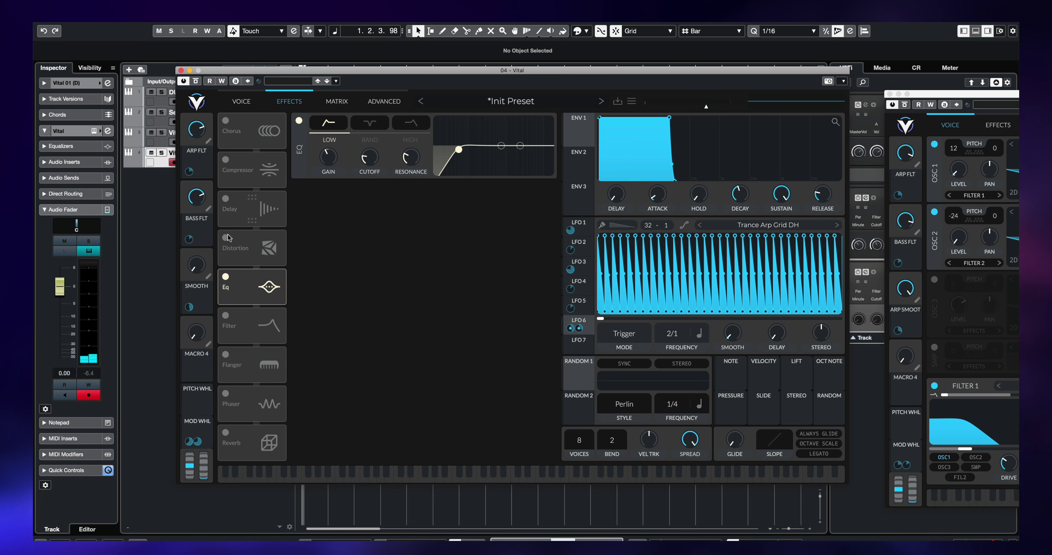
Move the EQ to the start of the effects chain, enable the Delay, and place it directly after the EQ.
{"action": "left_click_drag", "start_coordinate": [246, 291], "coordinate": [250, 133]}
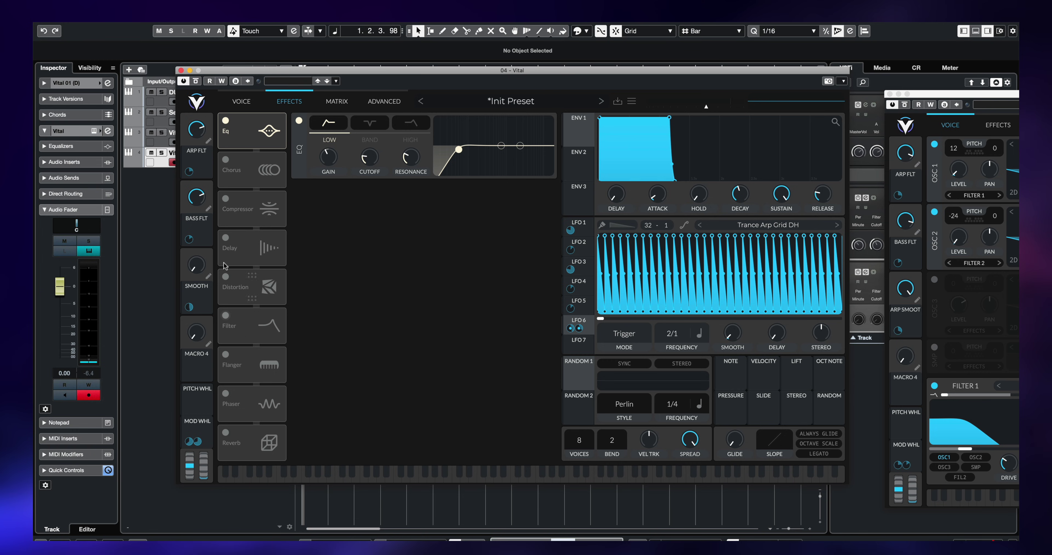
{"action": "left_click", "coordinate": [225, 238]}
{"action": "left_click_drag", "start_coordinate": [233, 242], "coordinate": [263, 178]}
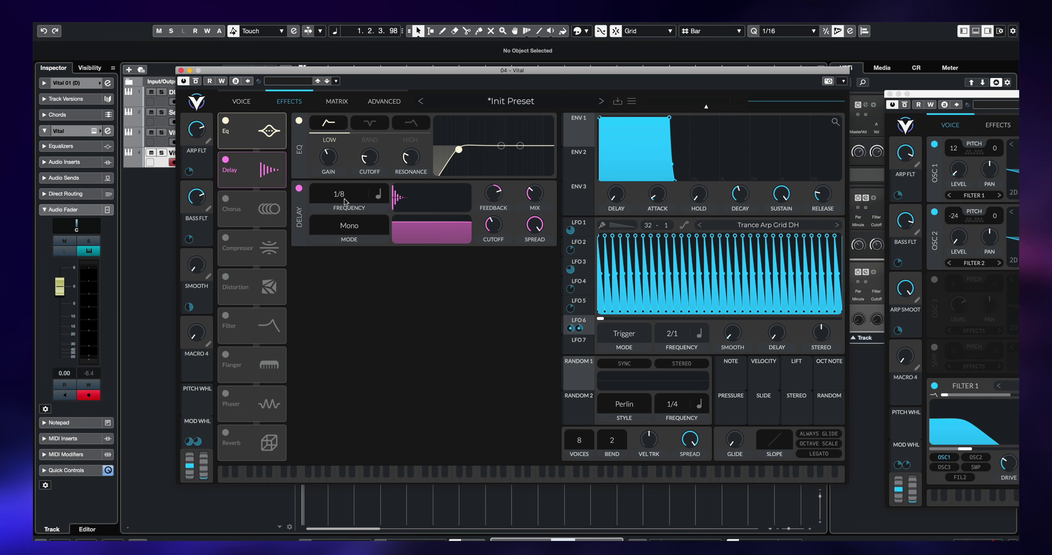
Set the delay to Stereo with a dotted 1/8 right-channel time, raise its filter cutoff, and set the mix to about 42%.
{"action": "left_click", "coordinate": [345, 228]}
{"action": "left_click", "coordinate": [345, 263]}
{"action": "left_click", "coordinate": [380, 196]}
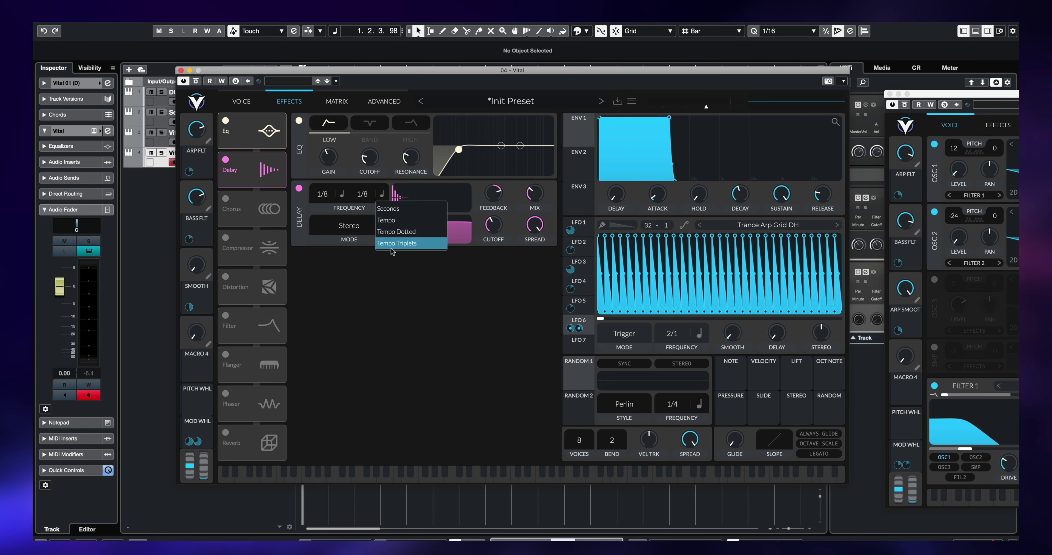
{"action": "left_click", "coordinate": [406, 229]}
{"action": "left_click_drag", "start_coordinate": [493, 224], "coordinate": [503, 152]}
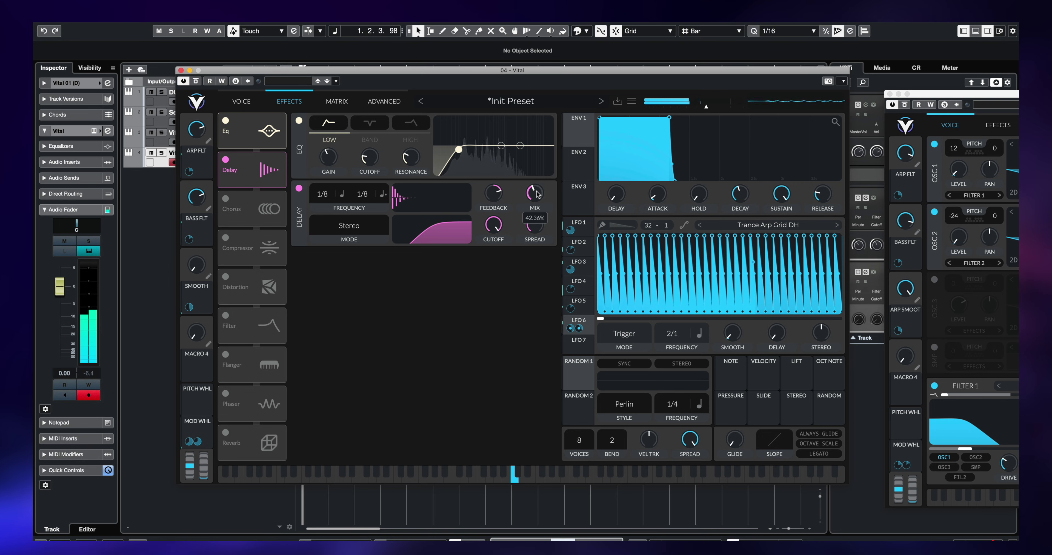
Enable the Reverb, cut its low end with the low shelf, and set its mix to about 36%.
{"action": "left_click", "coordinate": [226, 432]}
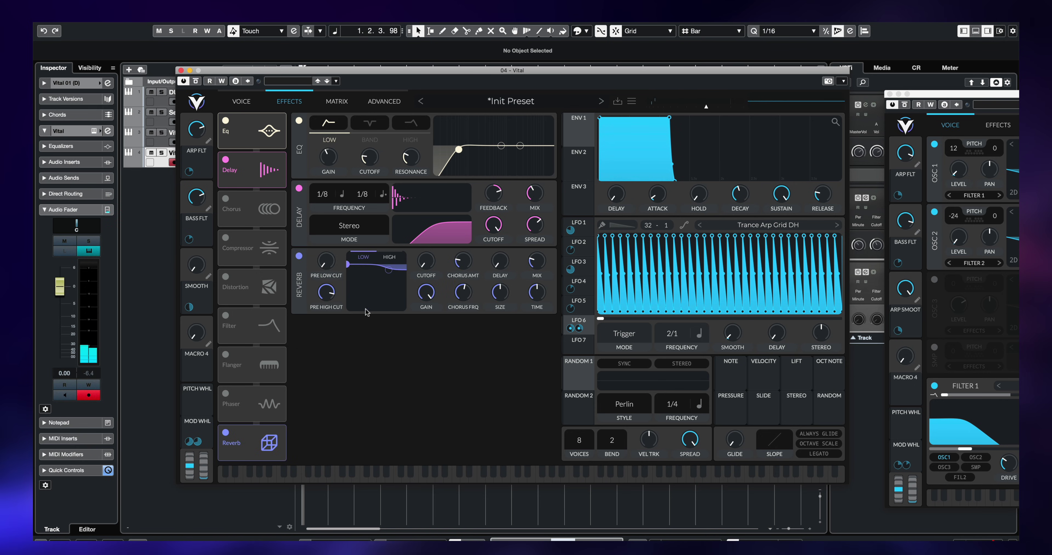
{"action": "left_click_drag", "start_coordinate": [348, 266], "coordinate": [368, 333]}
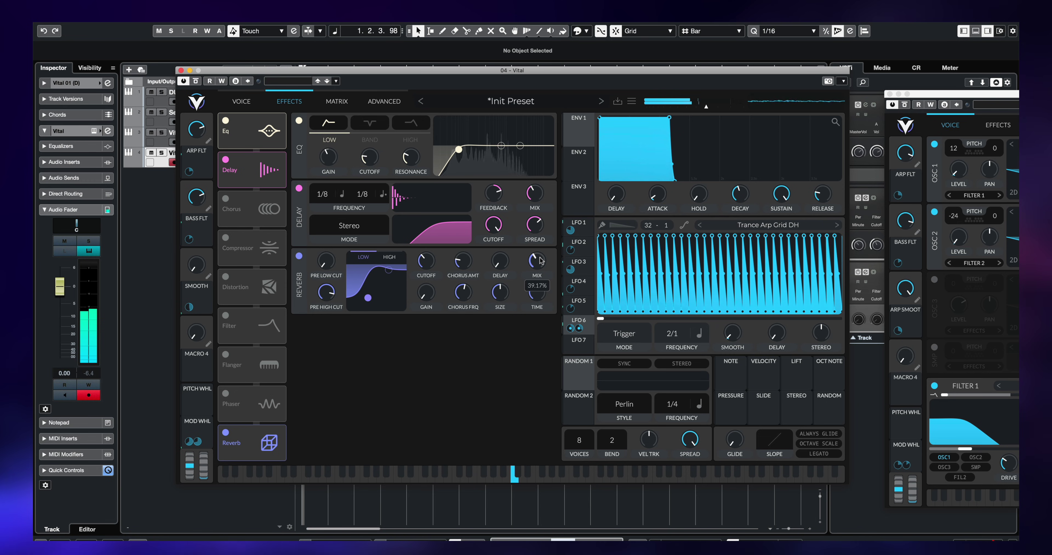
{"action": "mouse_move", "coordinate": [509, 290]}
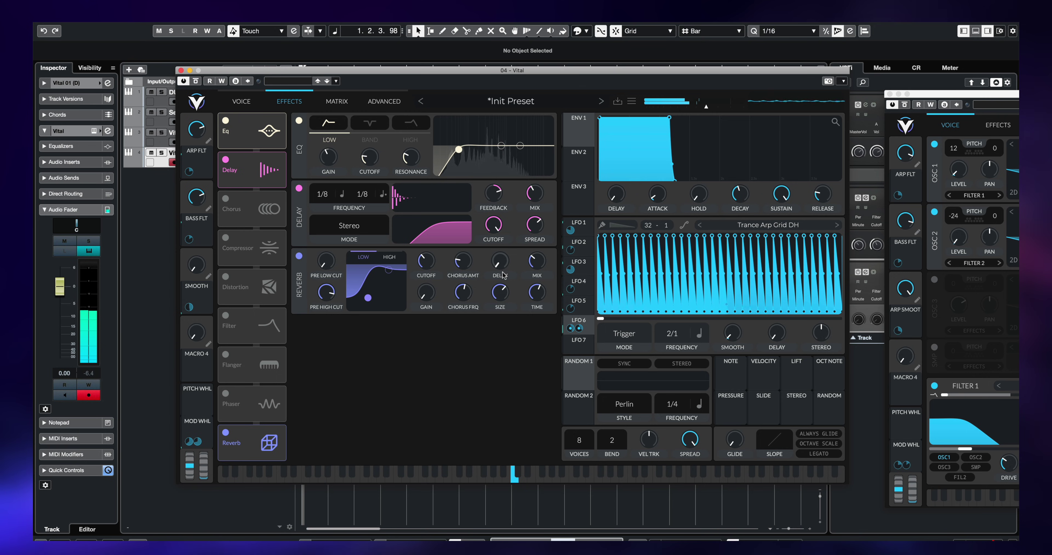
{"action": "mouse_move", "coordinate": [476, 255]}
{"action": "mouse_move", "coordinate": [537, 263]}
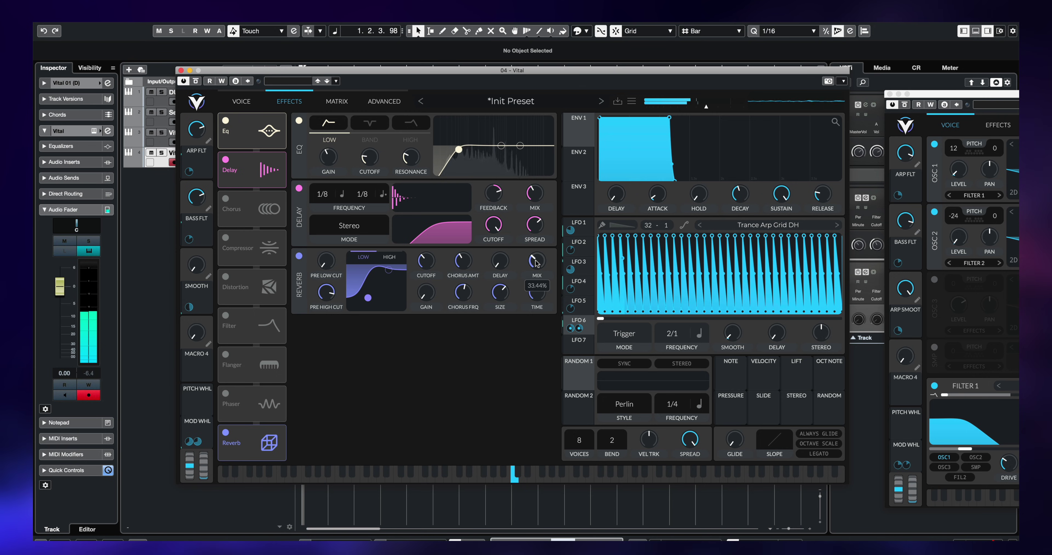
{"action": "left_click_drag", "start_coordinate": [537, 263], "coordinate": [559, 276]}
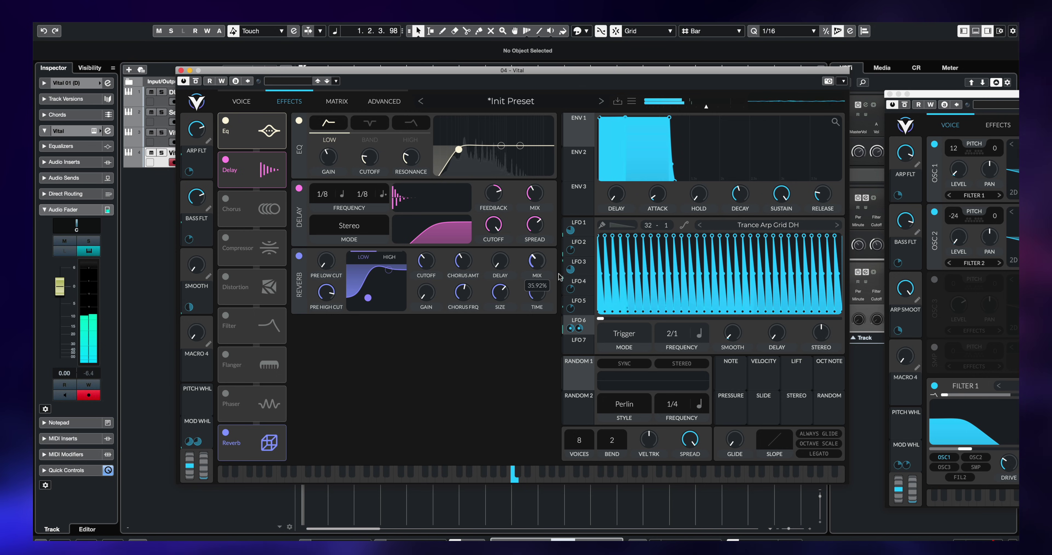
Sweep the mod wheel up and back down while playing to audition the patch with its effects.
{"action": "left_click", "coordinate": [206, 472]}
{"action": "left_click_drag", "start_coordinate": [206, 471], "coordinate": [211, 441]}
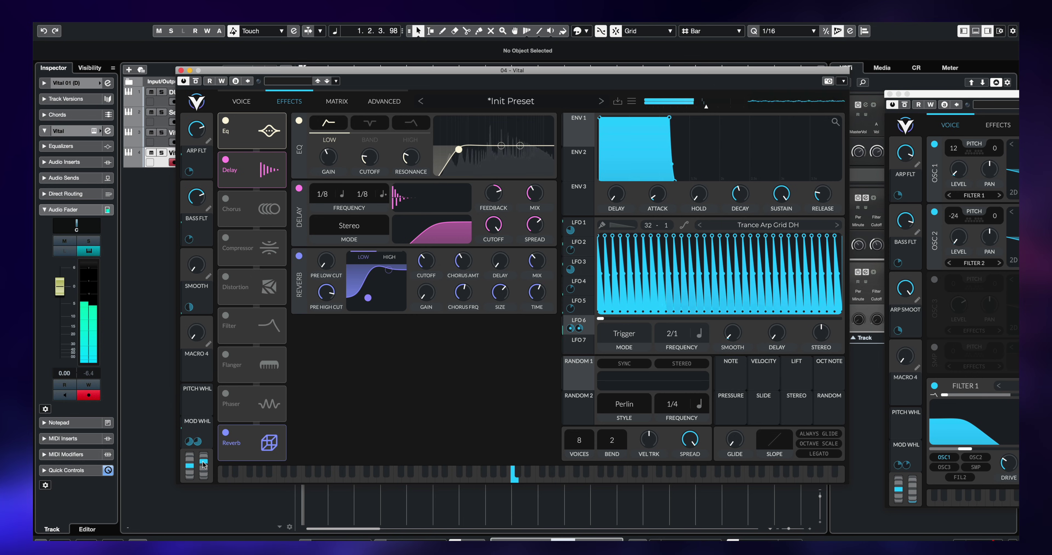
{"action": "mouse_move", "coordinate": [197, 443]}
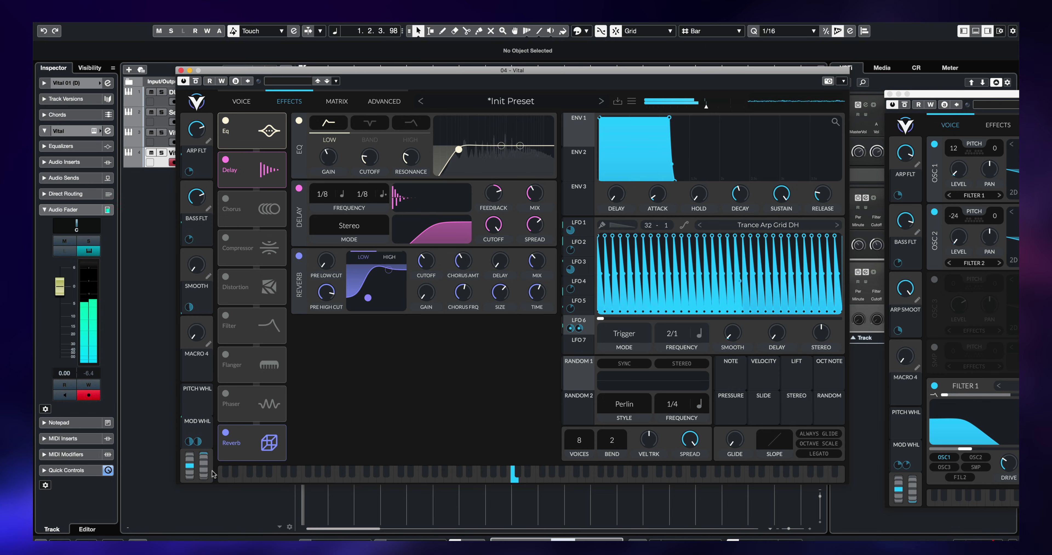
{"action": "left_click_drag", "start_coordinate": [206, 460], "coordinate": [208, 533]}
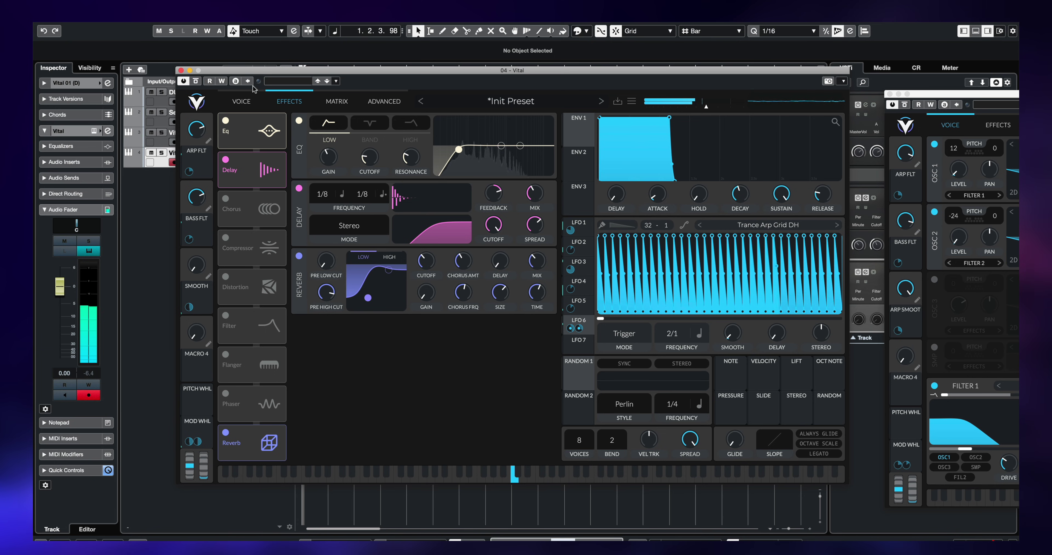
Raise the mod wheel to about halfway, and set ARP FLT to about 0.23 and BASS FLT to about 0.33.
{"action": "left_click", "coordinate": [241, 101]}
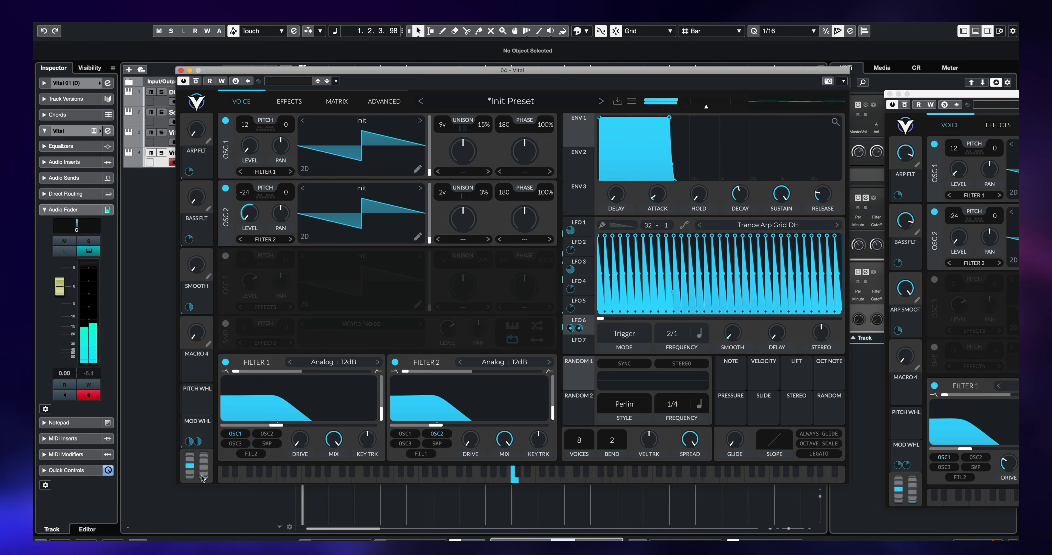
{"action": "left_click_drag", "start_coordinate": [203, 470], "coordinate": [208, 420]}
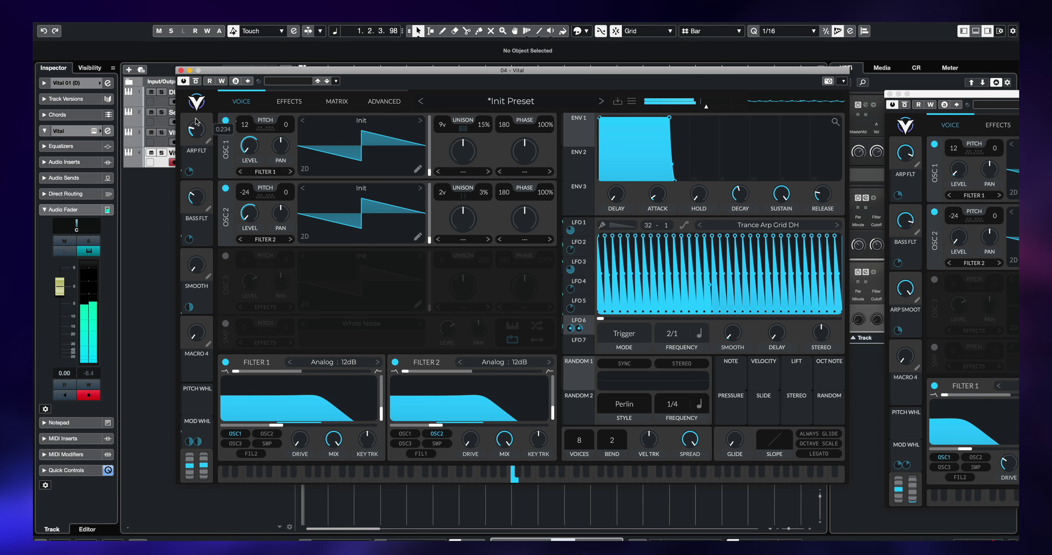
{"action": "mouse_move", "coordinate": [201, 199]}
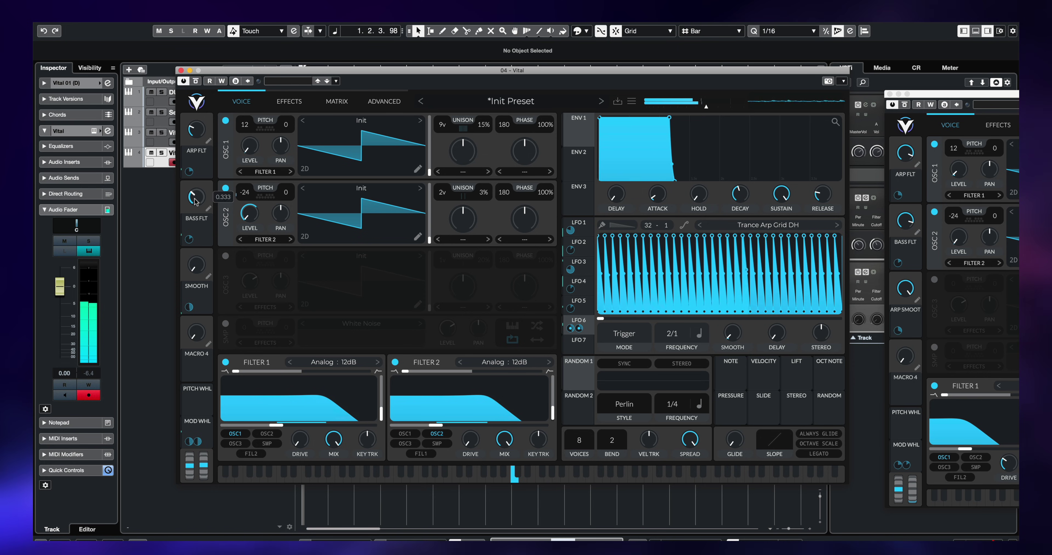
Assign Macro 4 to the mix amounts of both the reverb and the delay.
{"action": "left_click", "coordinate": [289, 102]}
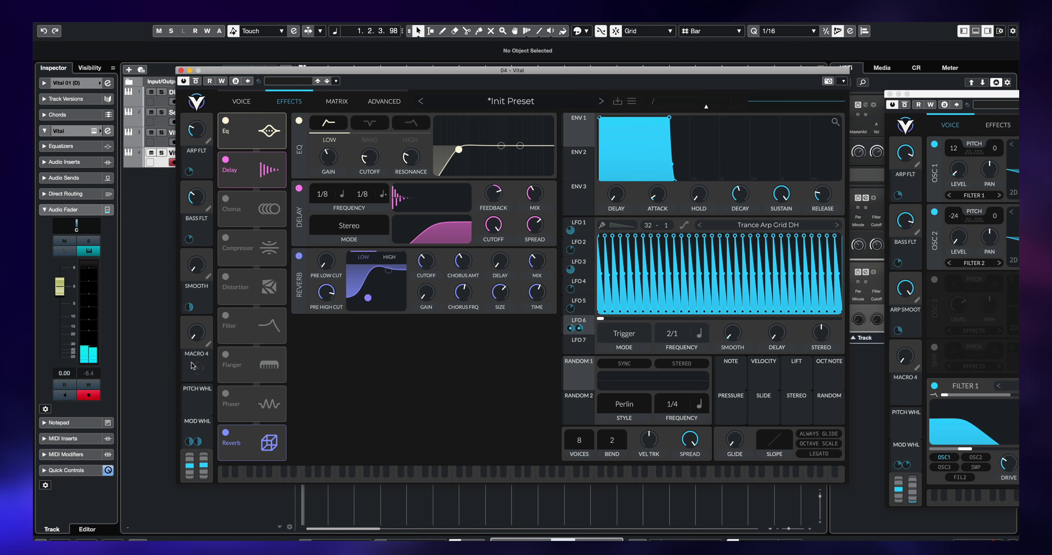
{"action": "left_click_drag", "start_coordinate": [194, 369], "coordinate": [537, 286]}
{"action": "left_click_drag", "start_coordinate": [189, 374], "coordinate": [538, 227]}
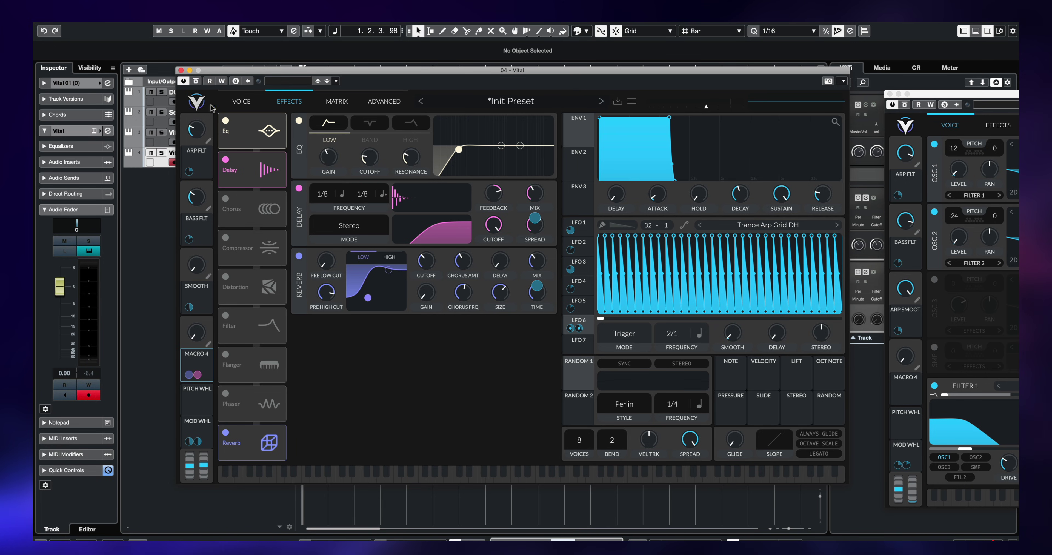
Rename Macro 4 as WET FX.
{"action": "left_click", "coordinate": [242, 102]}
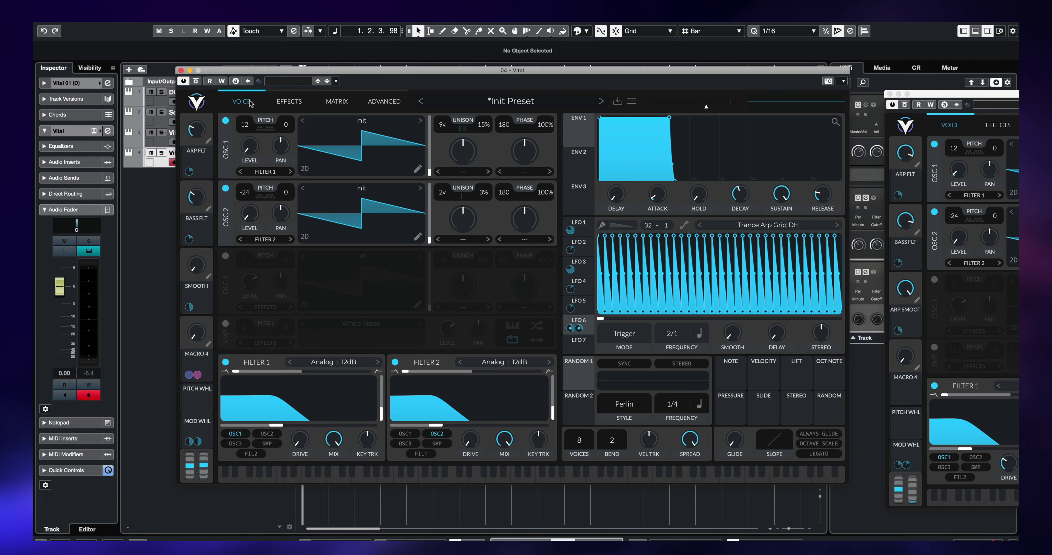
{"action": "mouse_move", "coordinate": [190, 375]}
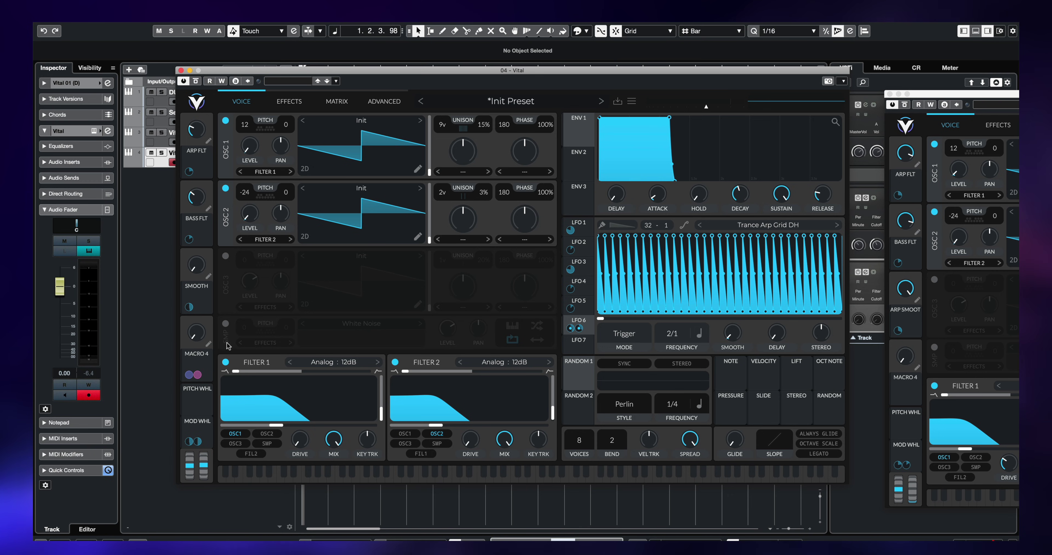
{"action": "left_click_drag", "start_coordinate": [203, 343], "coordinate": [212, 344]}
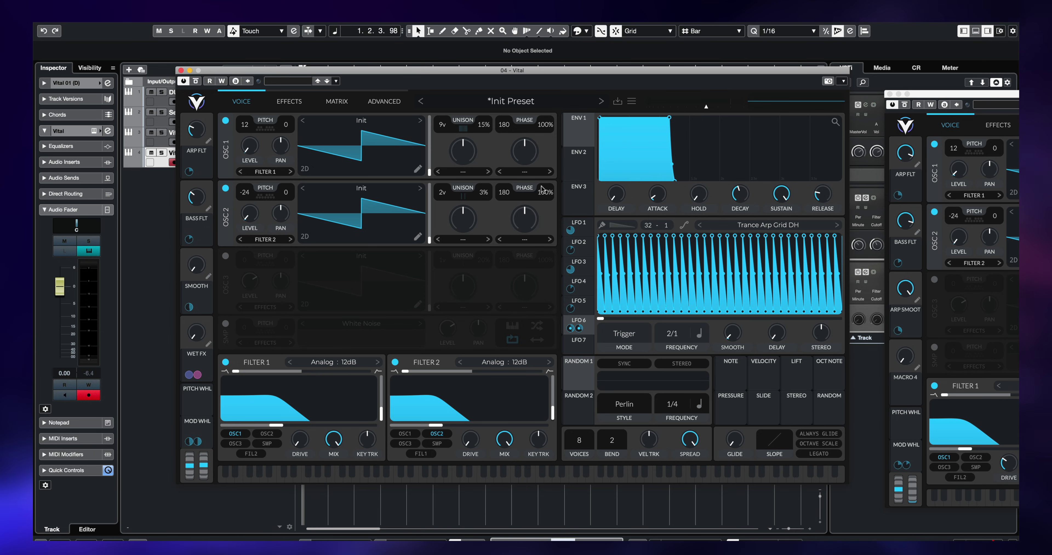
Display LFO 1's gate pattern.
{"action": "left_click", "coordinate": [583, 227]}
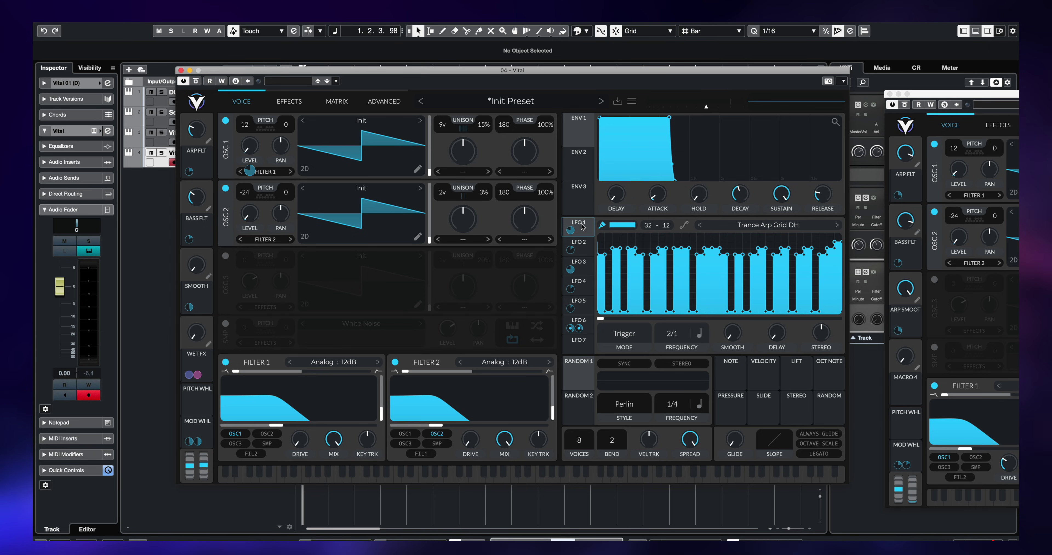